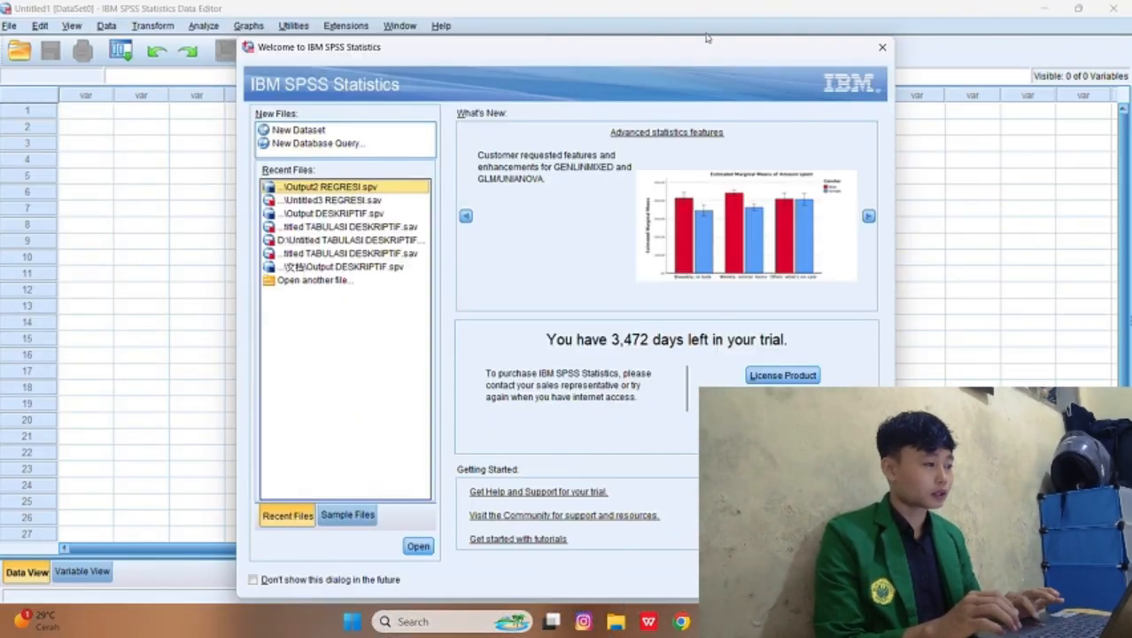
Step: Dismiss the welcome window and define variables named X1 to X14 in the variable list
{"action": "left_click", "coordinate": [882, 47]}
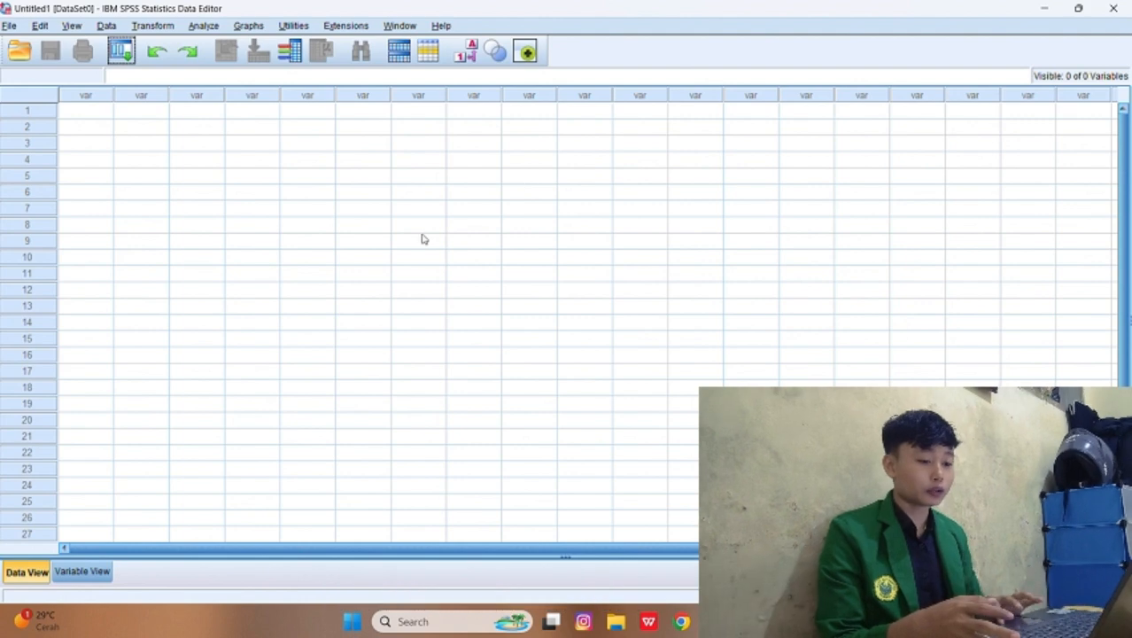
{"action": "left_click", "coordinate": [108, 573]}
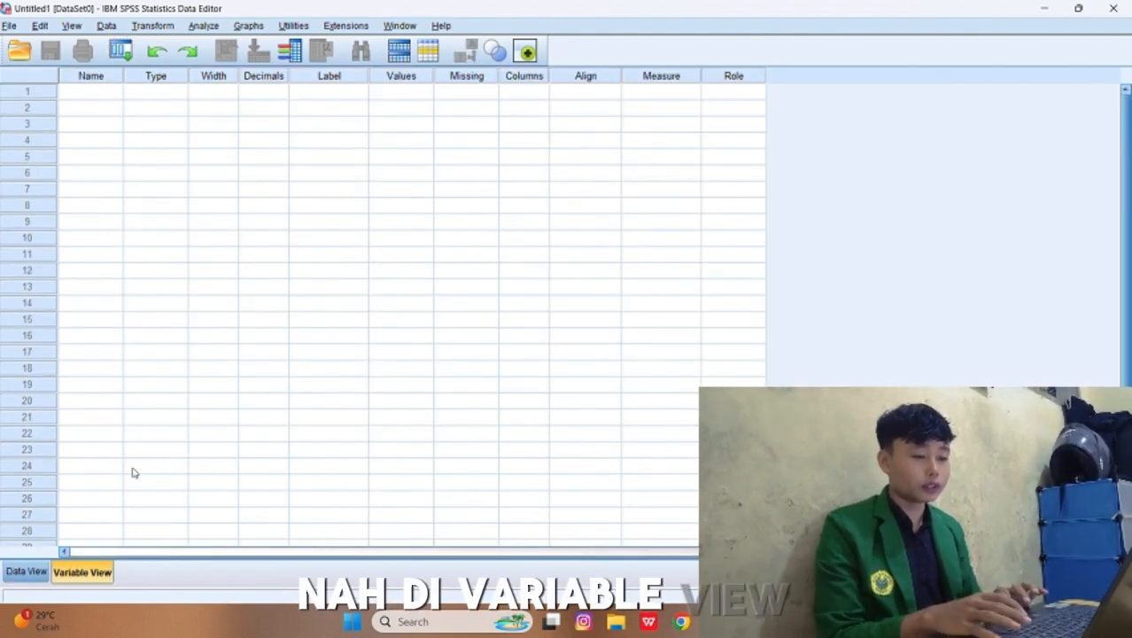
{"action": "left_click", "coordinate": [105, 92]}
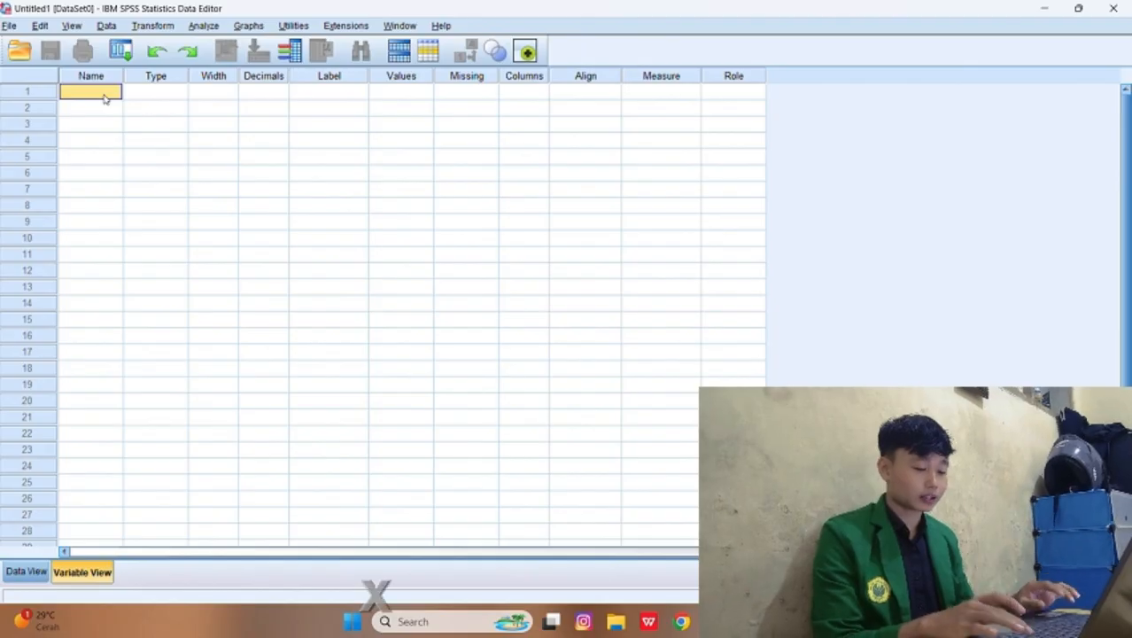
{"action": "type", "text": "X1"}
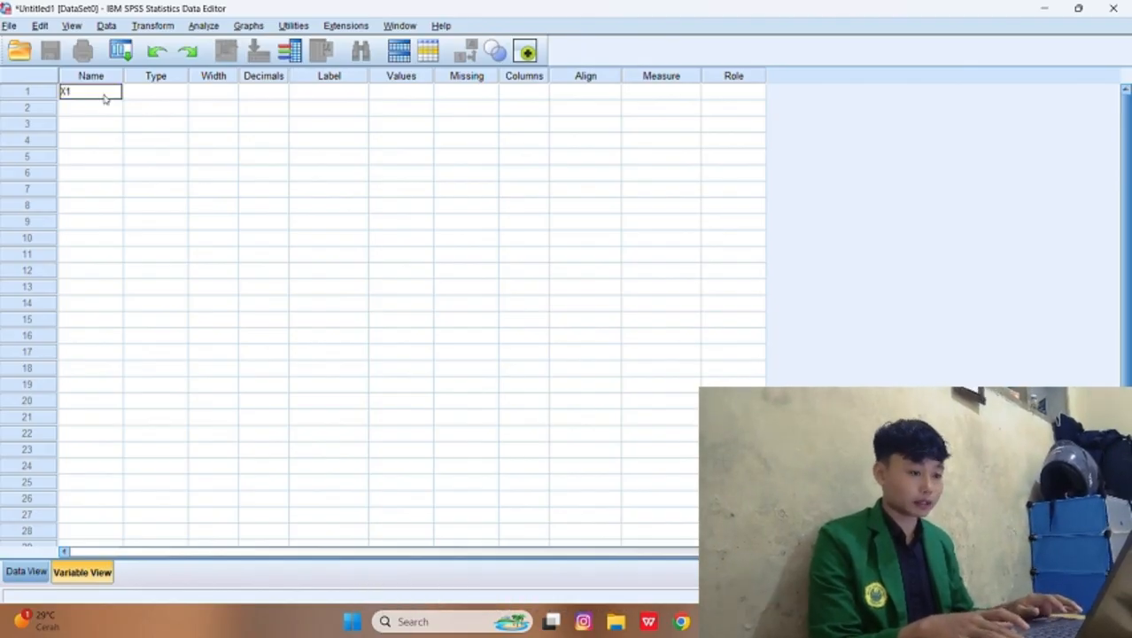
{"action": "key", "text": "Return"}
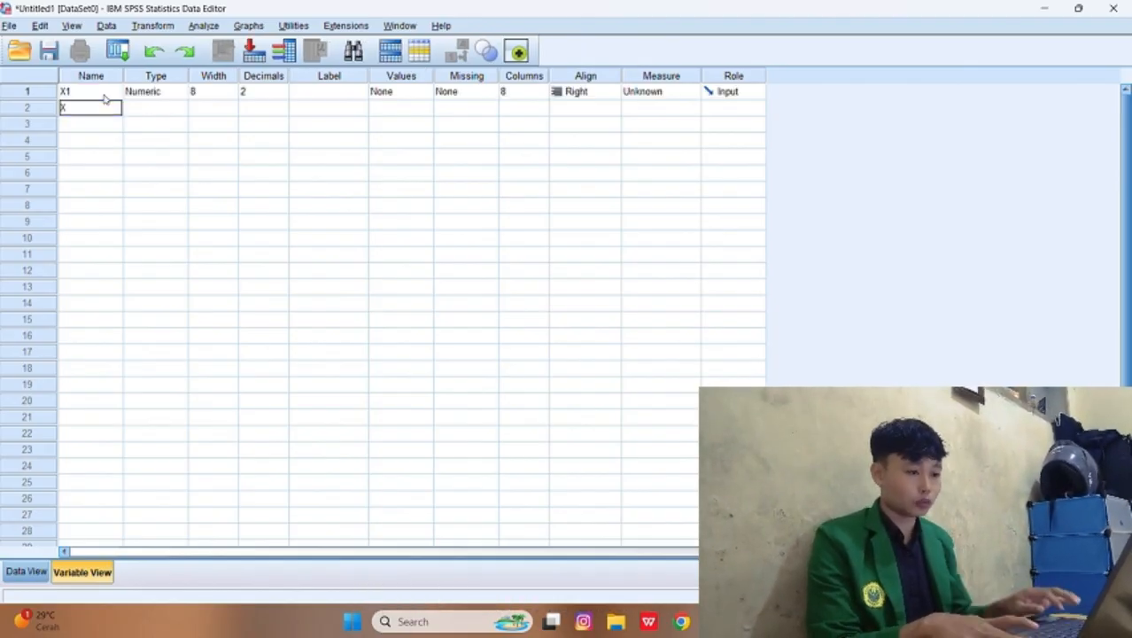
{"action": "key", "text": "Return"}
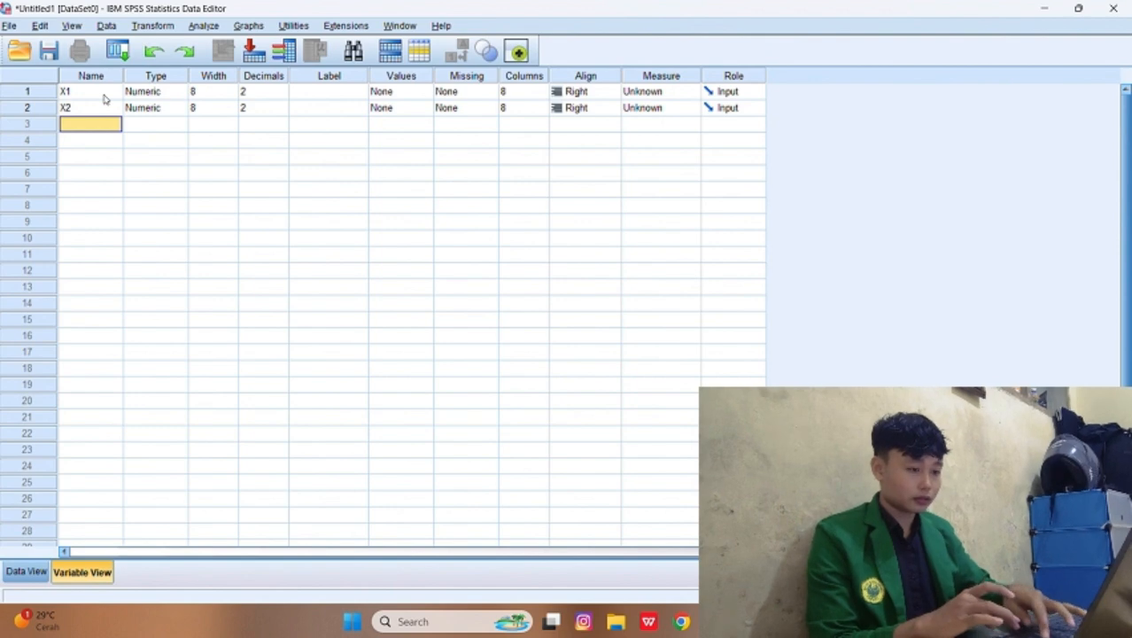
{"action": "key", "text": "Return"}
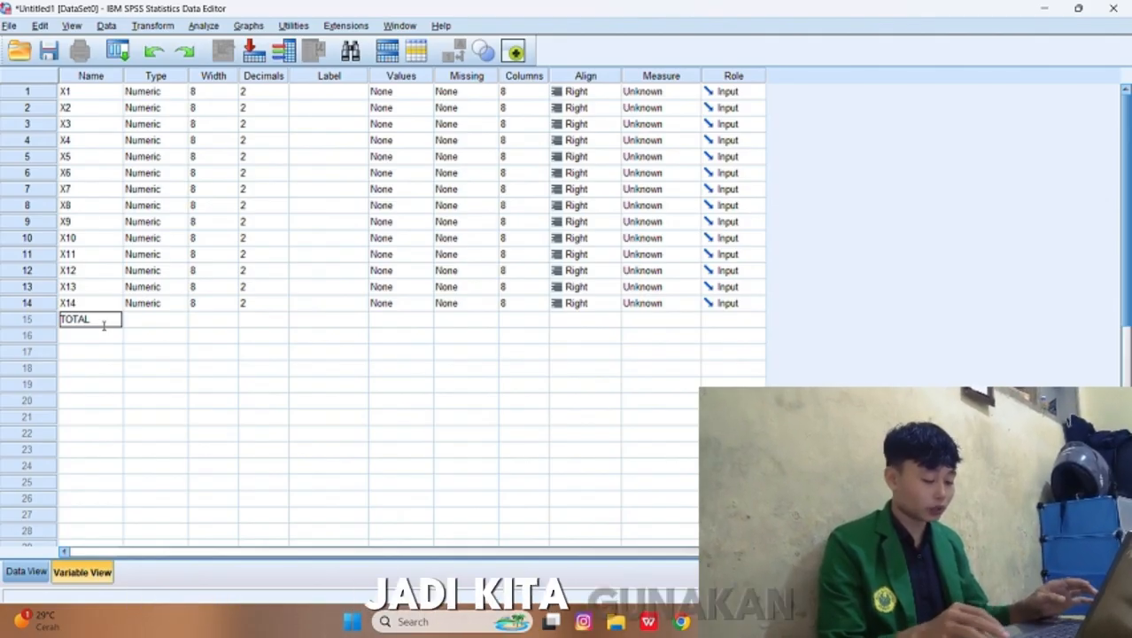
Step: Name the variable in row 15 TOTAL_X and add variables Y1 to Y6 and TOTAL_Y below it
{"action": "type", "text": "_"}
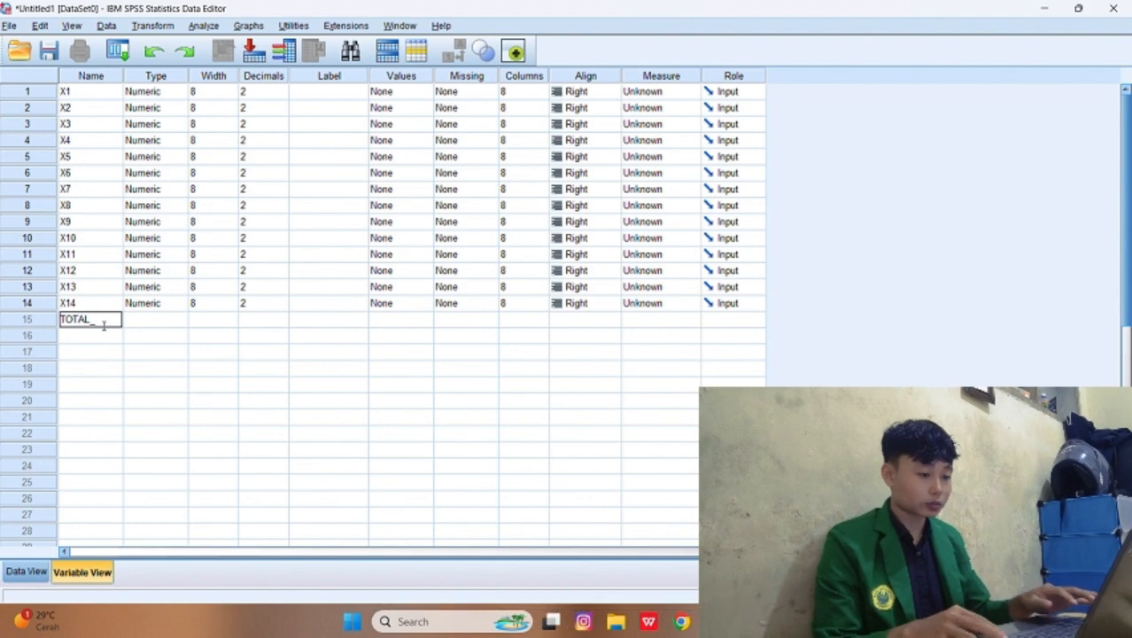
{"action": "type", "text": "X"}
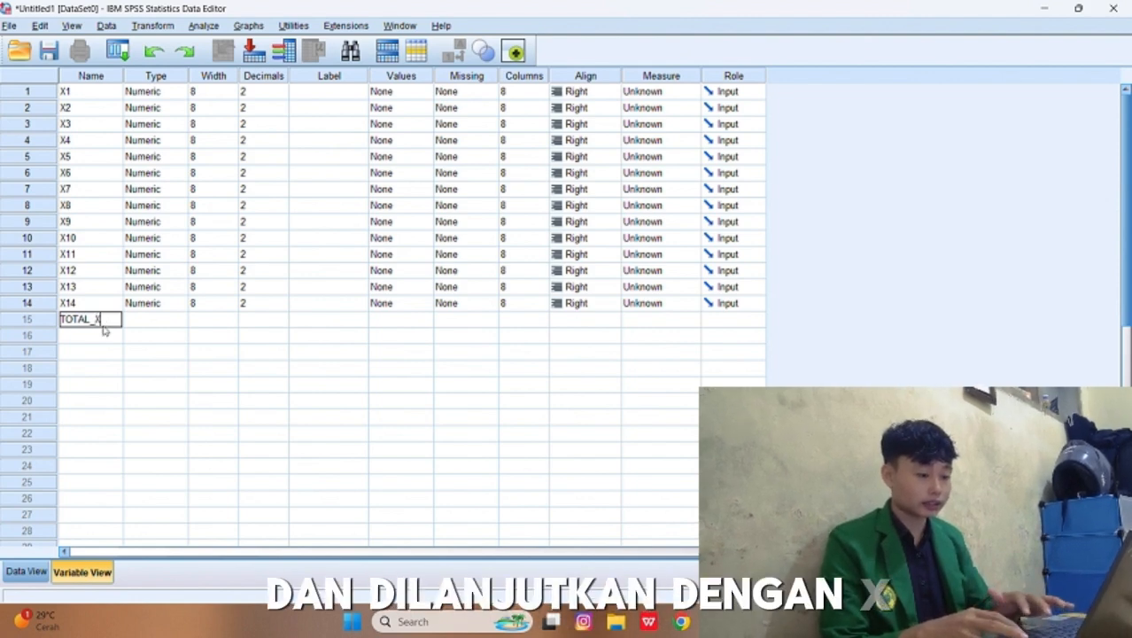
{"action": "key", "text": "Return"}
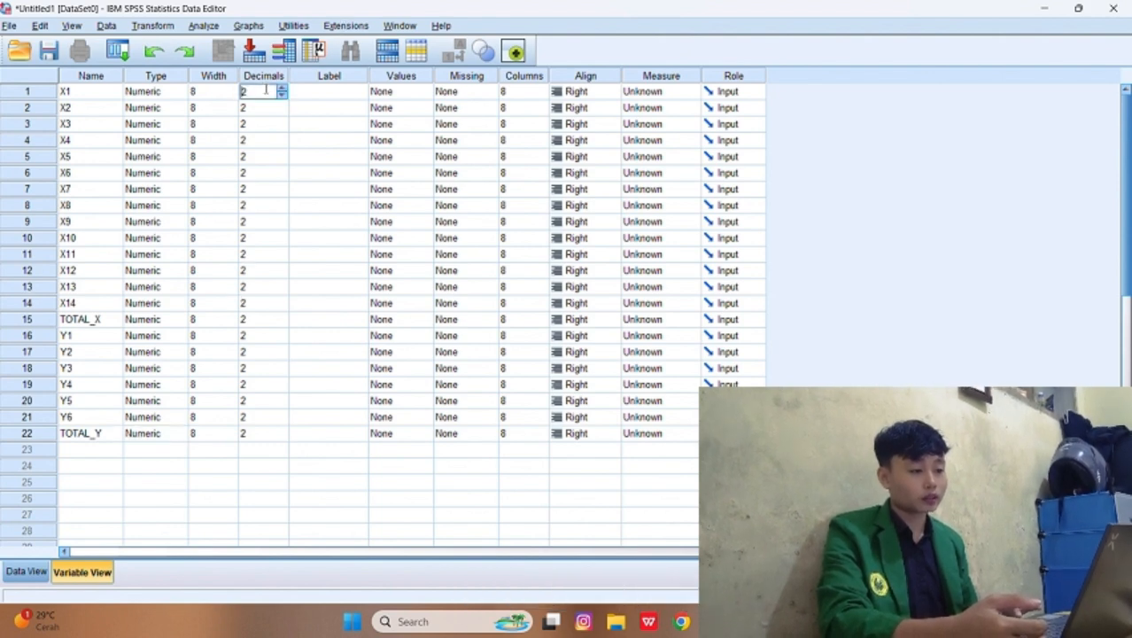
Step: Set the decimals to 0 for all variables from X1 to TOTAL_Y
{"action": "type", "text": "0"}
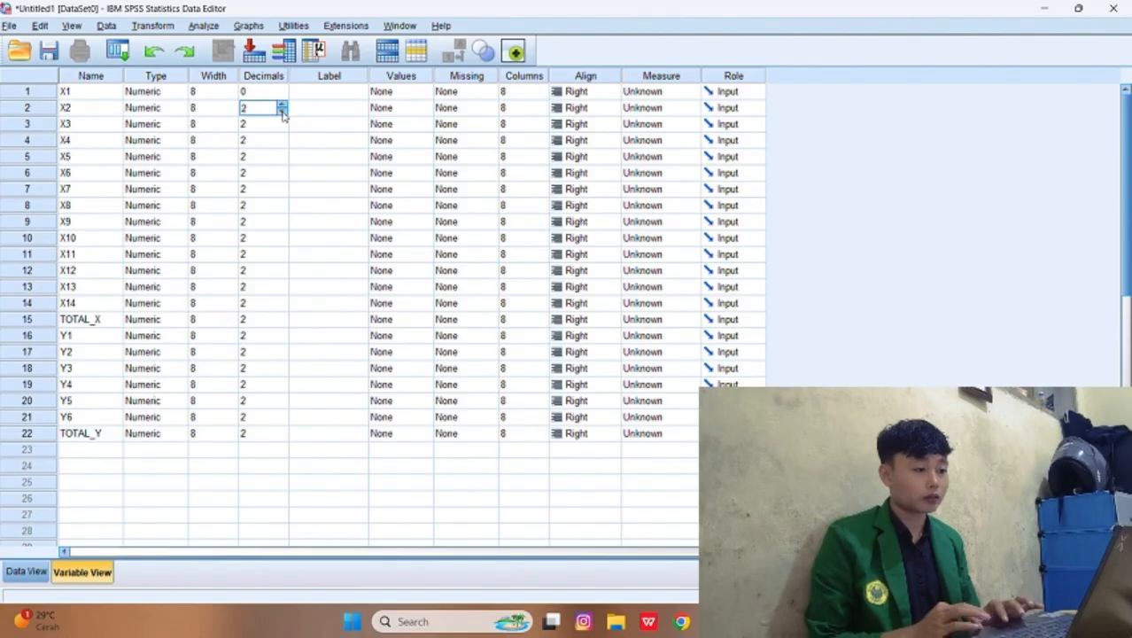
{"action": "left_click", "coordinate": [281, 110]}
{"action": "left_click", "coordinate": [282, 109]}
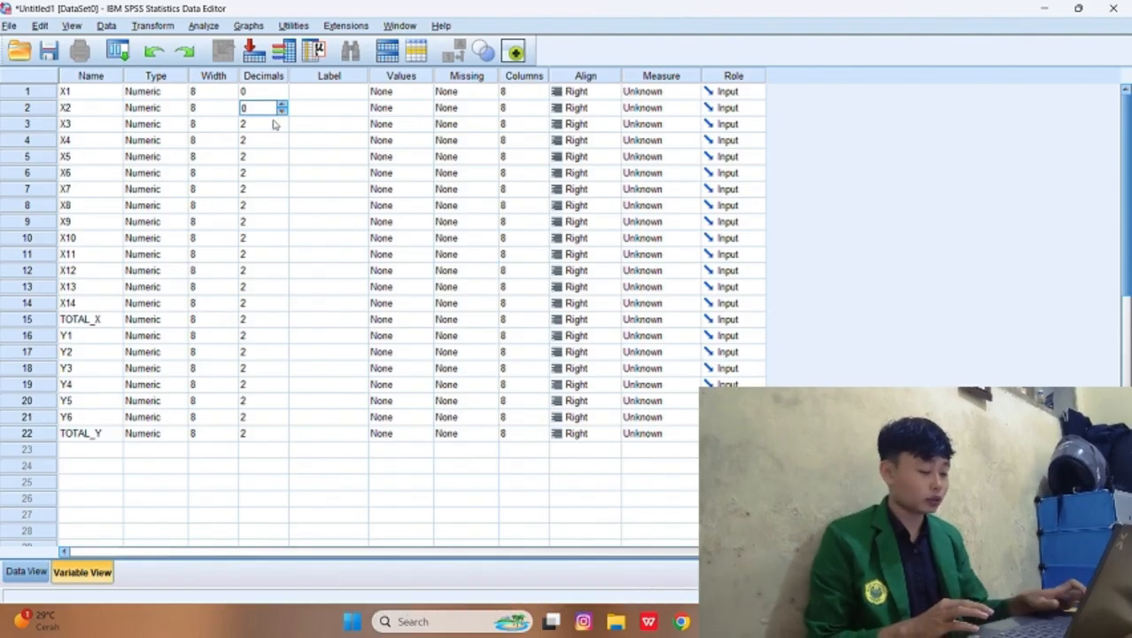
{"action": "left_click", "coordinate": [274, 125]}
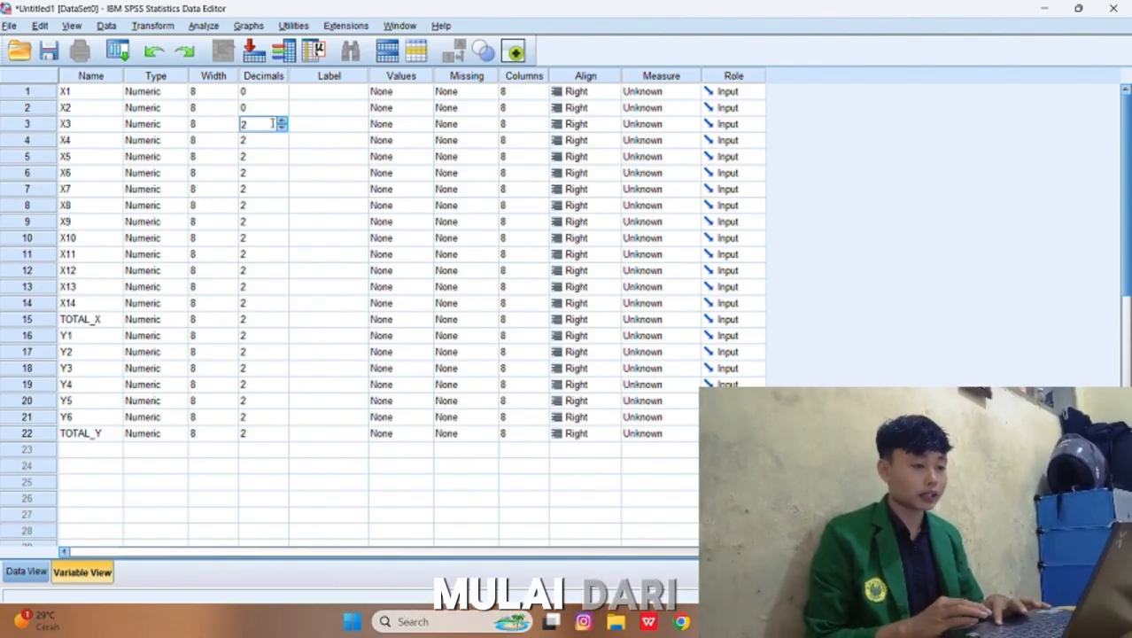
{"action": "left_click_drag", "start_coordinate": [252, 125], "coordinate": [243, 124]}
{"action": "key", "text": "BackSpace"}
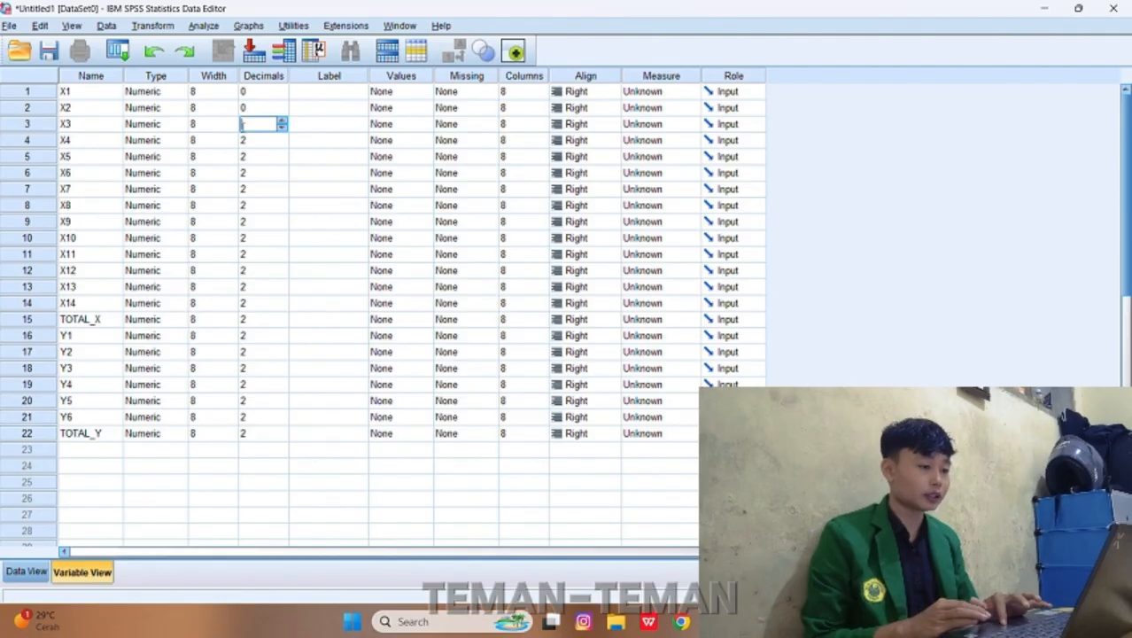
{"action": "type", "text": "0"}
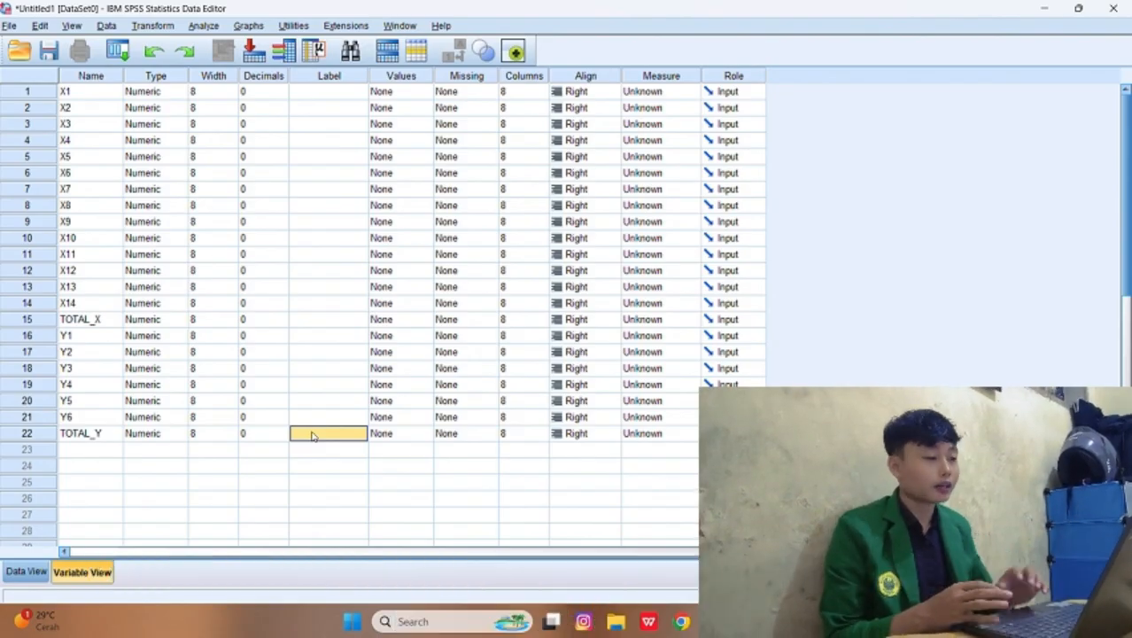
Step: Open the value labels of X1 and add the label STS for value 1
{"action": "left_click", "coordinate": [412, 93]}
{"action": "left_click", "coordinate": [424, 92]}
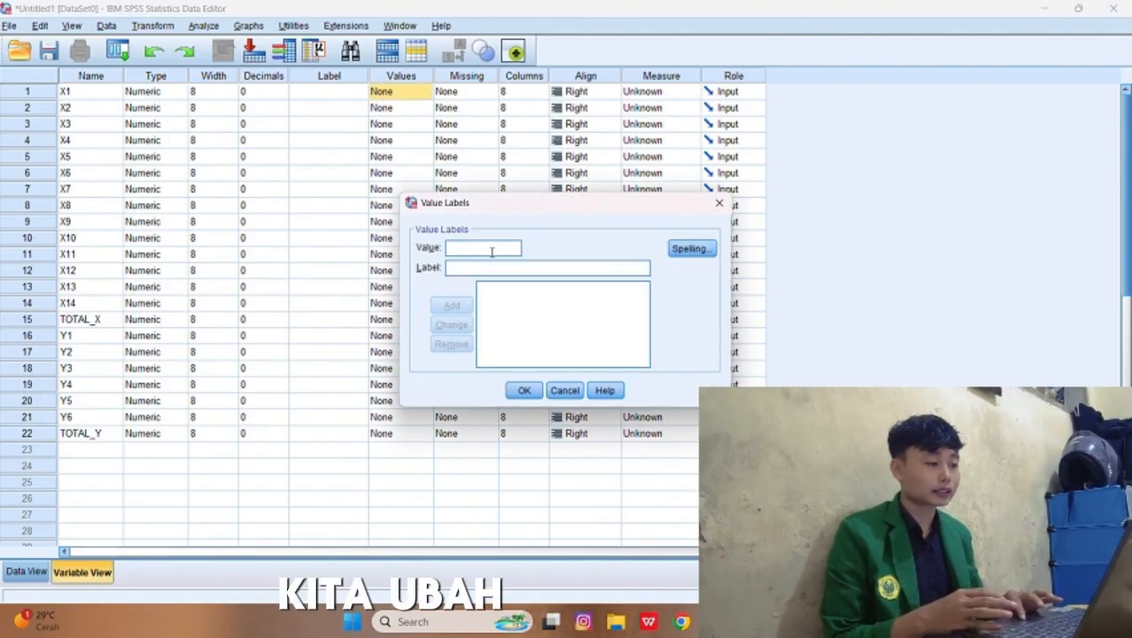
{"action": "type", "text": "1"}
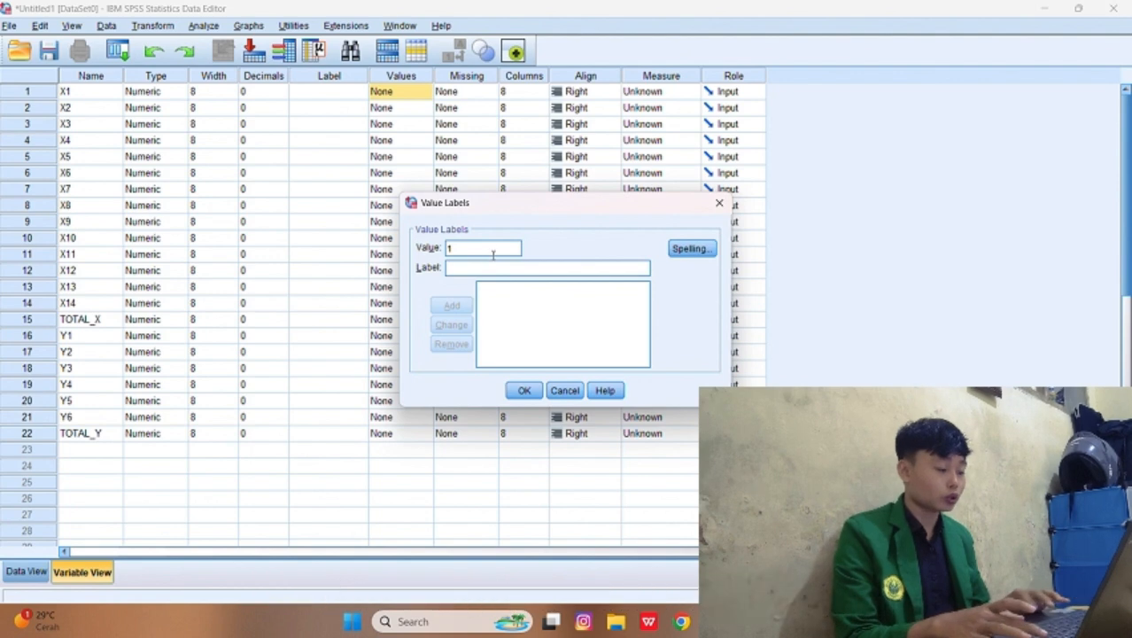
{"action": "left_click", "coordinate": [497, 266]}
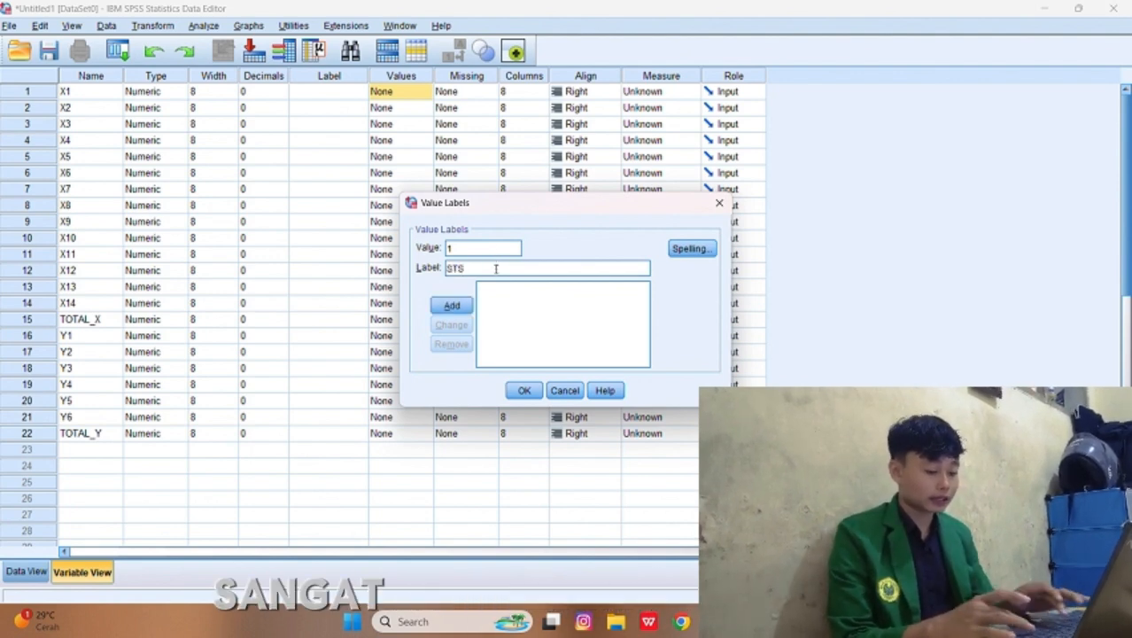
{"action": "left_click", "coordinate": [463, 306]}
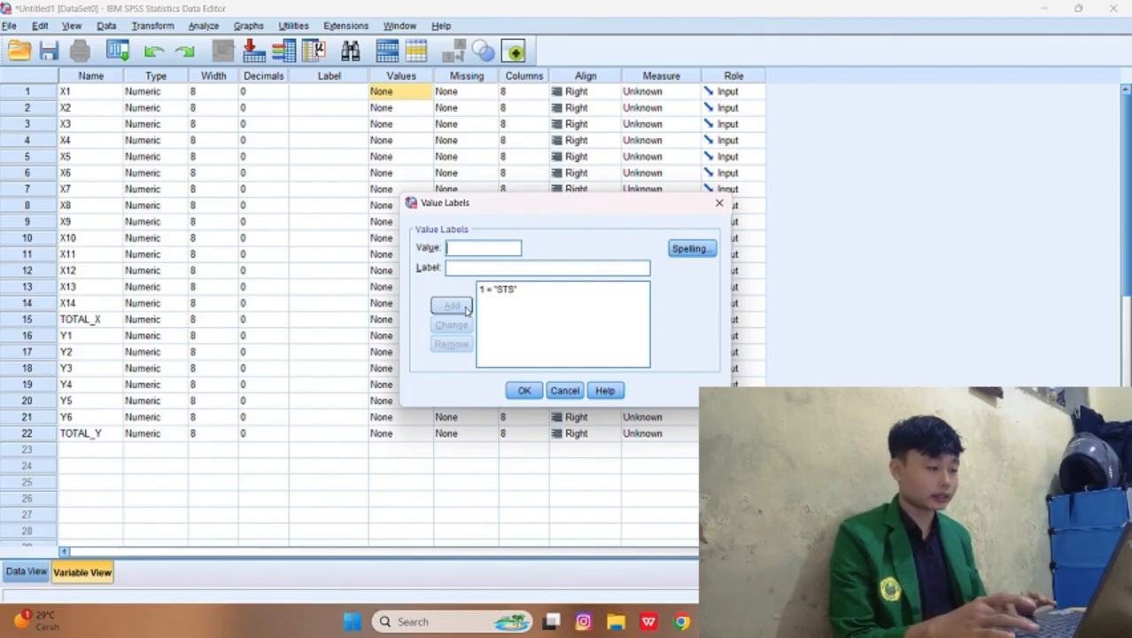
Step: Add the value labels 2 = TS and 3 = N for X1
{"action": "left_click", "coordinate": [467, 267]}
{"action": "type", "text": "T"}
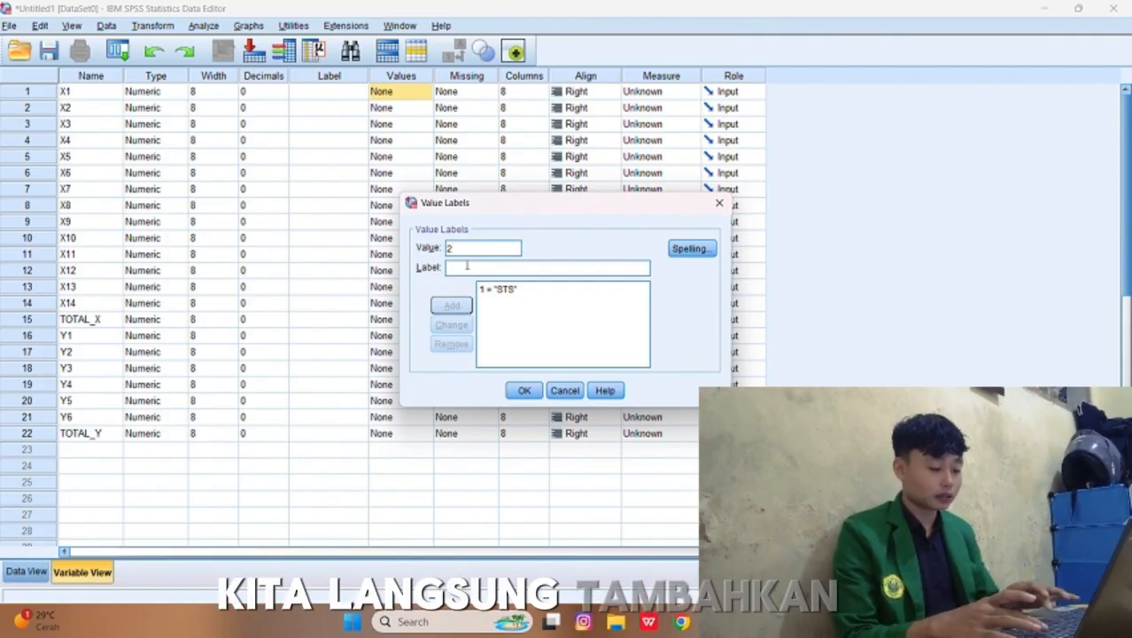
{"action": "type", "text": "S"}
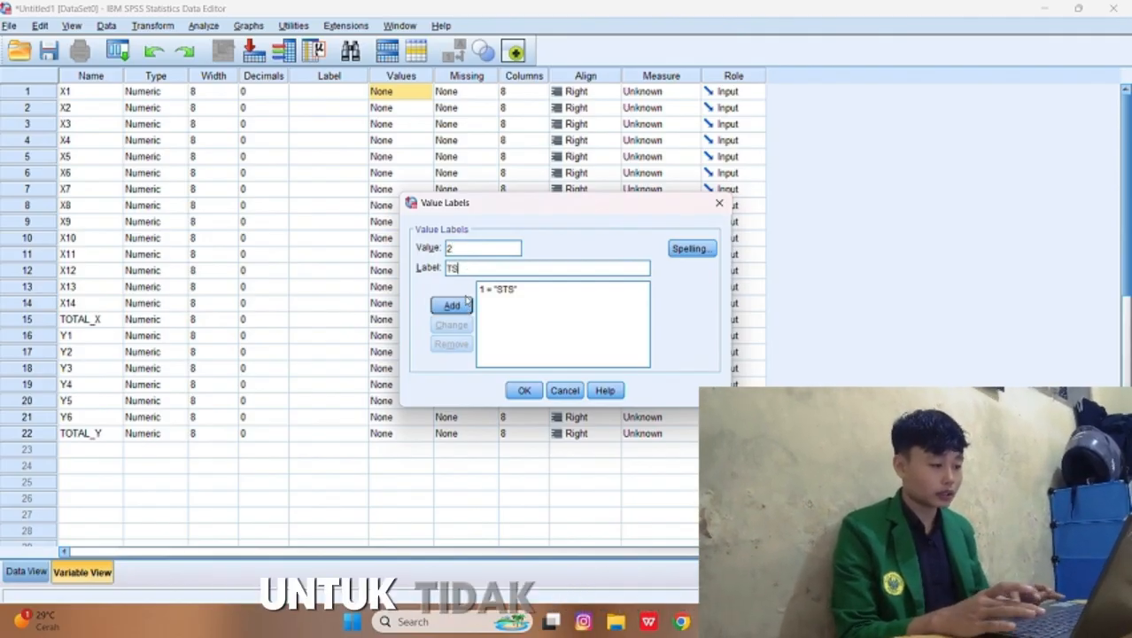
{"action": "left_click", "coordinate": [453, 306]}
{"action": "type", "text": "3"}
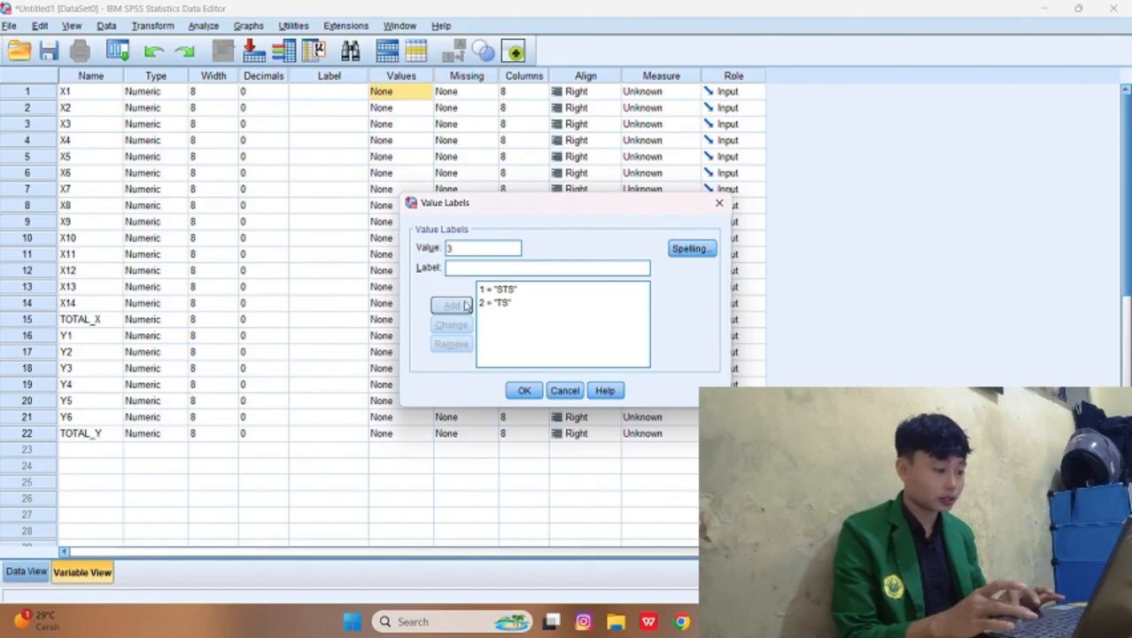
{"action": "left_click", "coordinate": [470, 269]}
{"action": "type", "text": "N"}
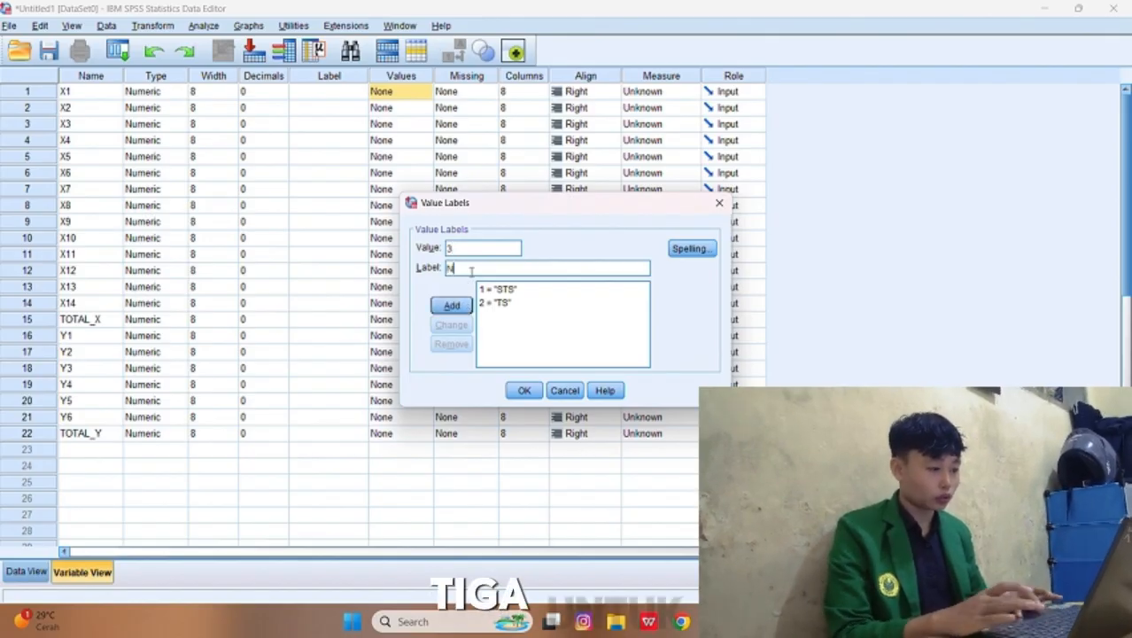
{"action": "left_click", "coordinate": [452, 304]}
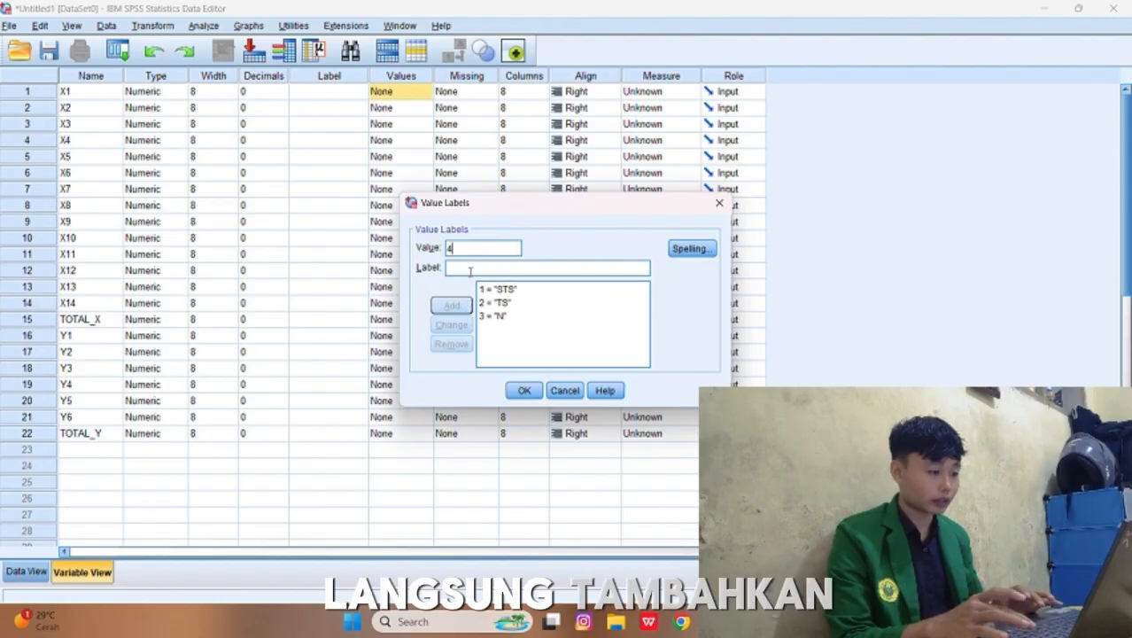
Step: Add the value labels 4 = S and 5 = SS for X1 and apply the label set
{"action": "left_click", "coordinate": [470, 269]}
{"action": "type", "text": "S"}
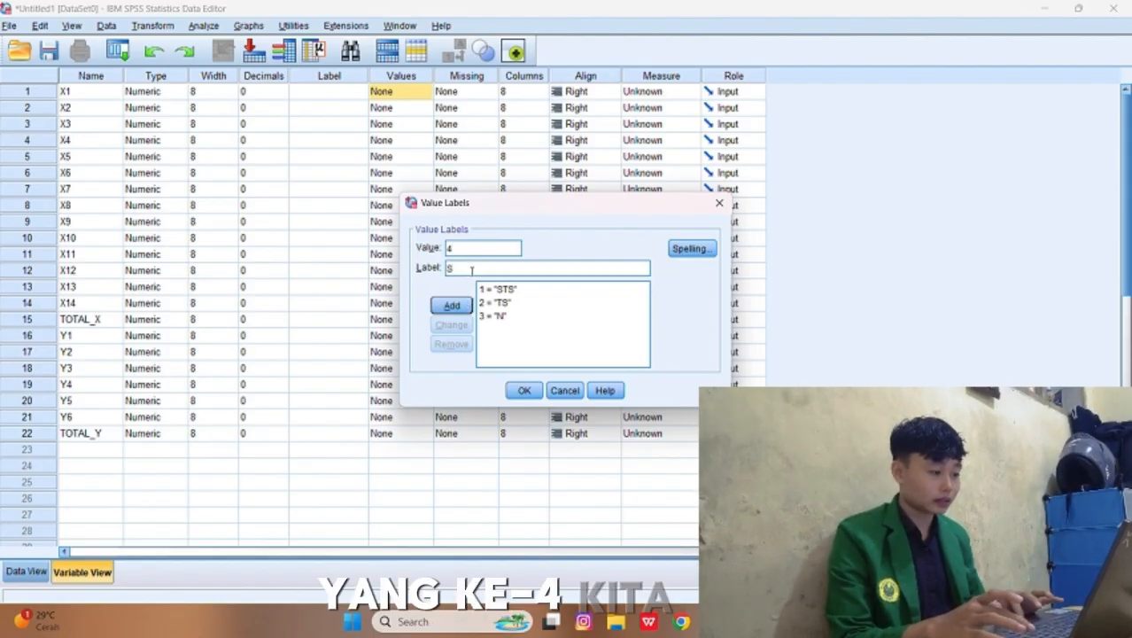
{"action": "left_click", "coordinate": [465, 306]}
{"action": "type", "text": "5"}
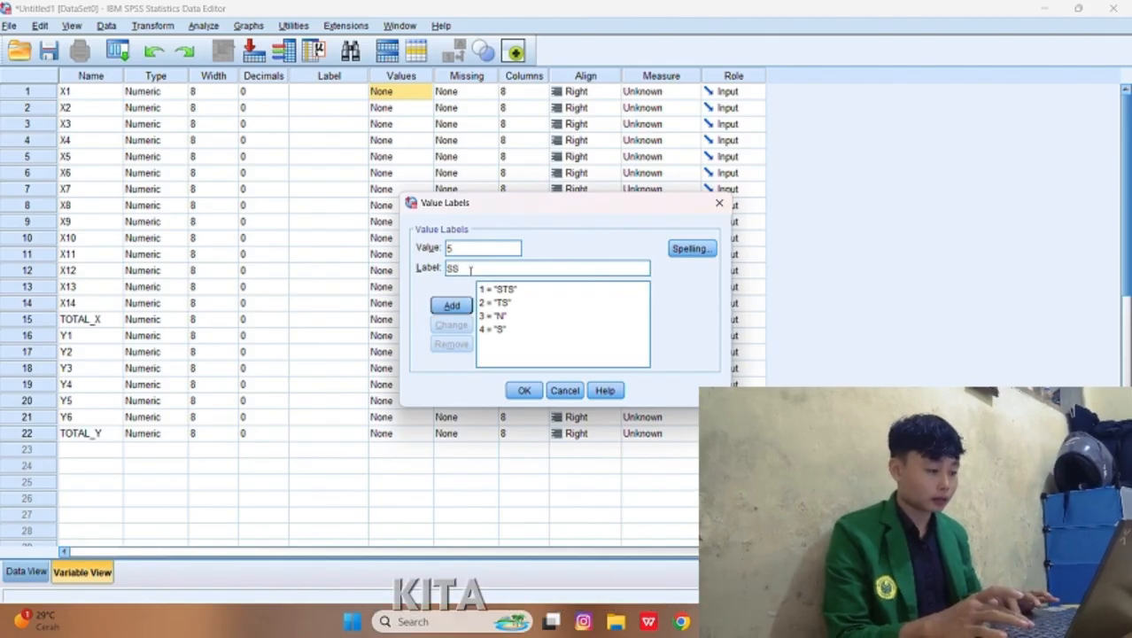
{"action": "left_click", "coordinate": [465, 306]}
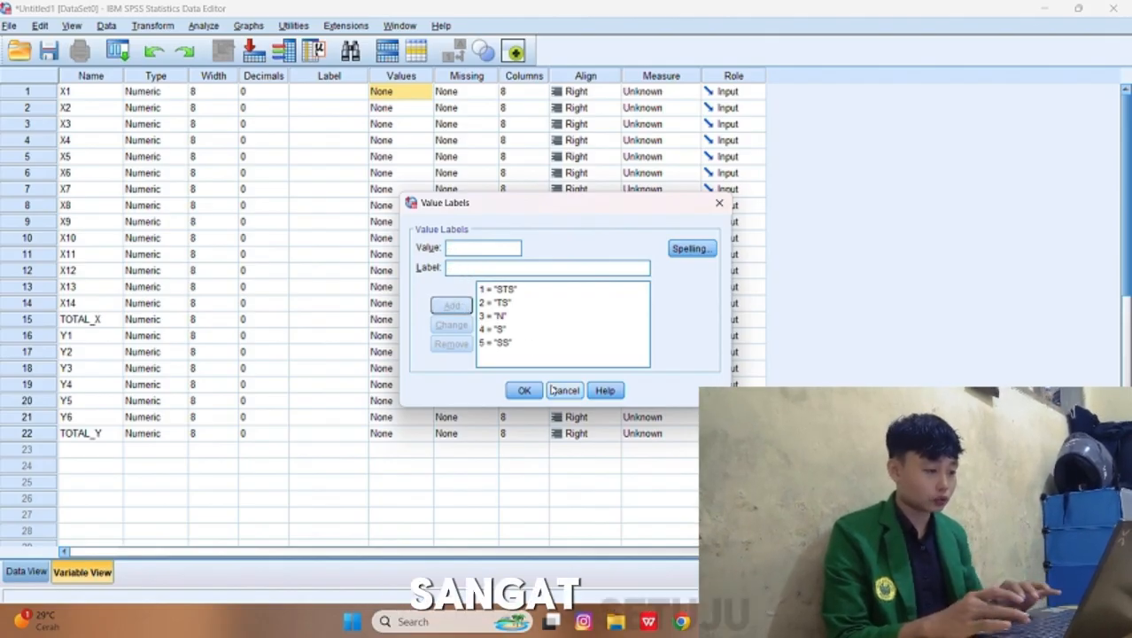
{"action": "left_click", "coordinate": [524, 390]}
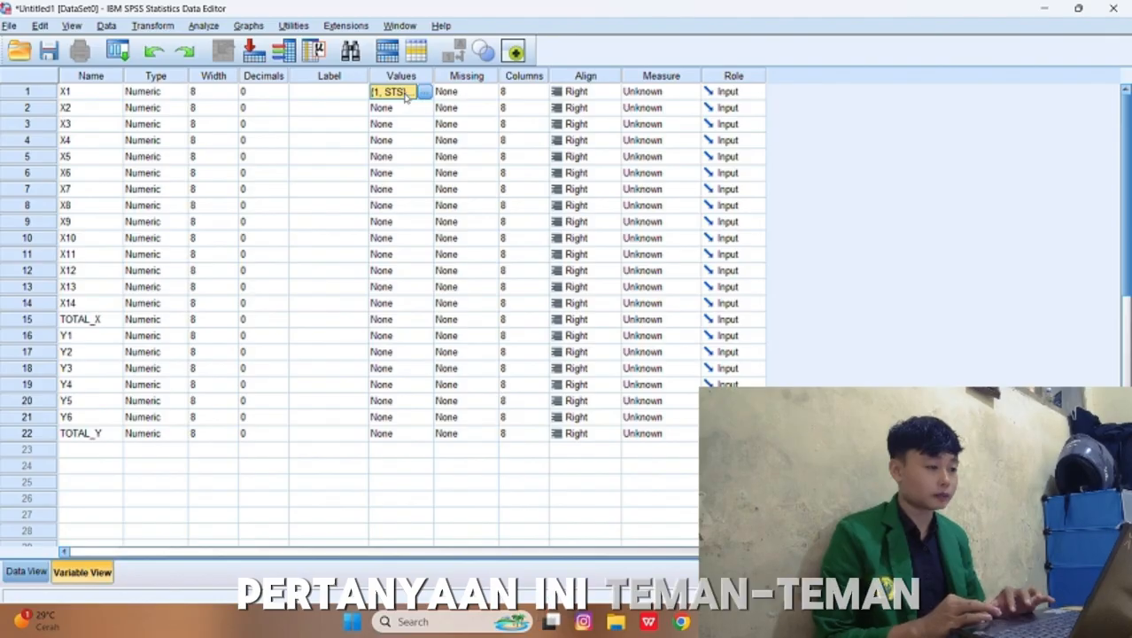
Step: Copy the value labels of X1 to all variables from X2 to TOTAL_Y
{"action": "right_click", "coordinate": [403, 94]}
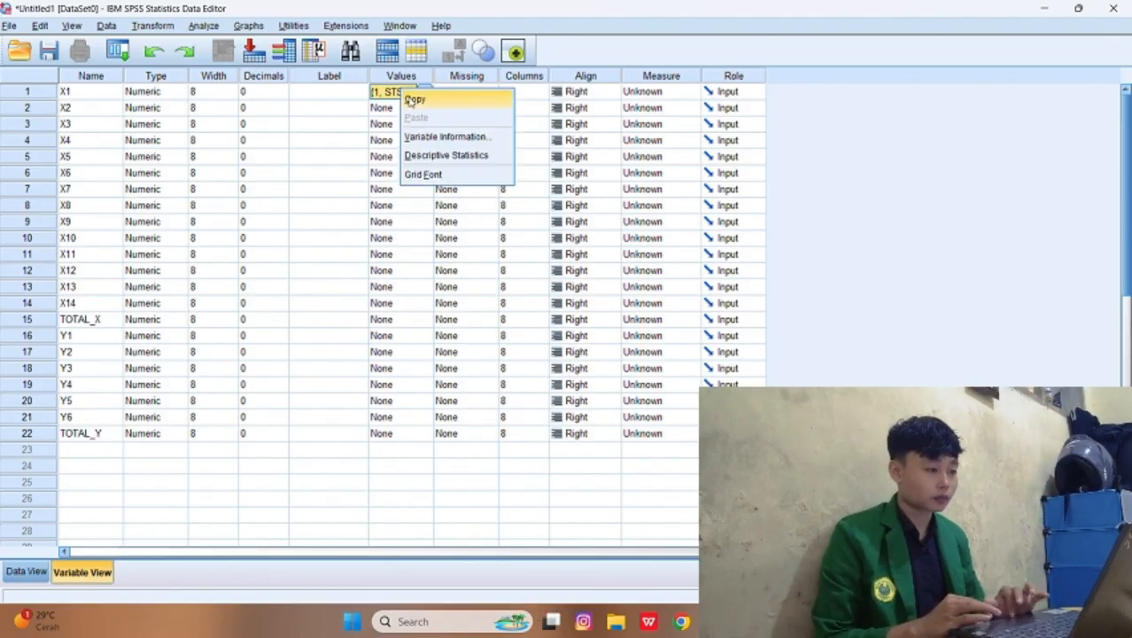
{"action": "left_click", "coordinate": [412, 100]}
{"action": "left_click_drag", "start_coordinate": [410, 110], "coordinate": [418, 373]}
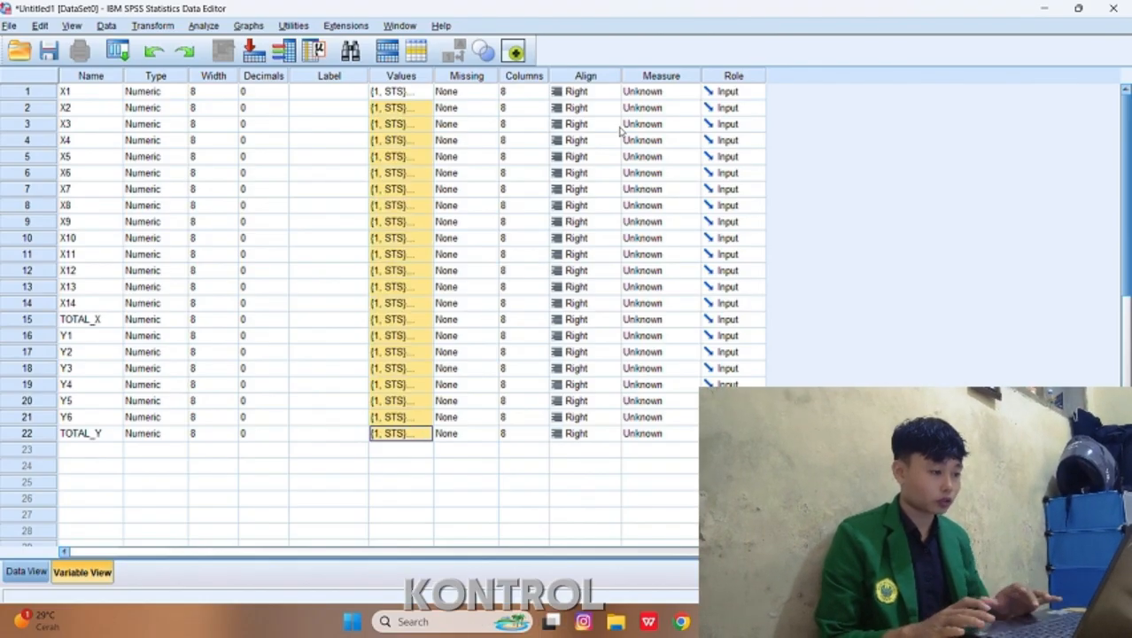
Step: Set the measurement level of X1 to Nominal and of TOTAL_X and TOTAL_Y to Scale
{"action": "left_click", "coordinate": [646, 93]}
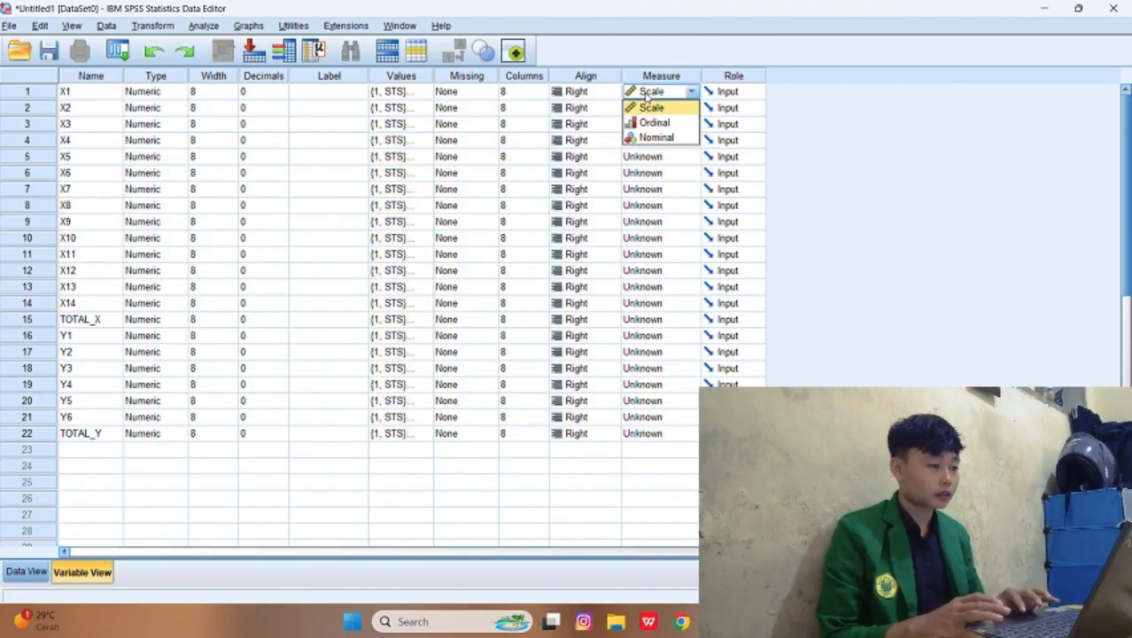
{"action": "left_click", "coordinate": [655, 137]}
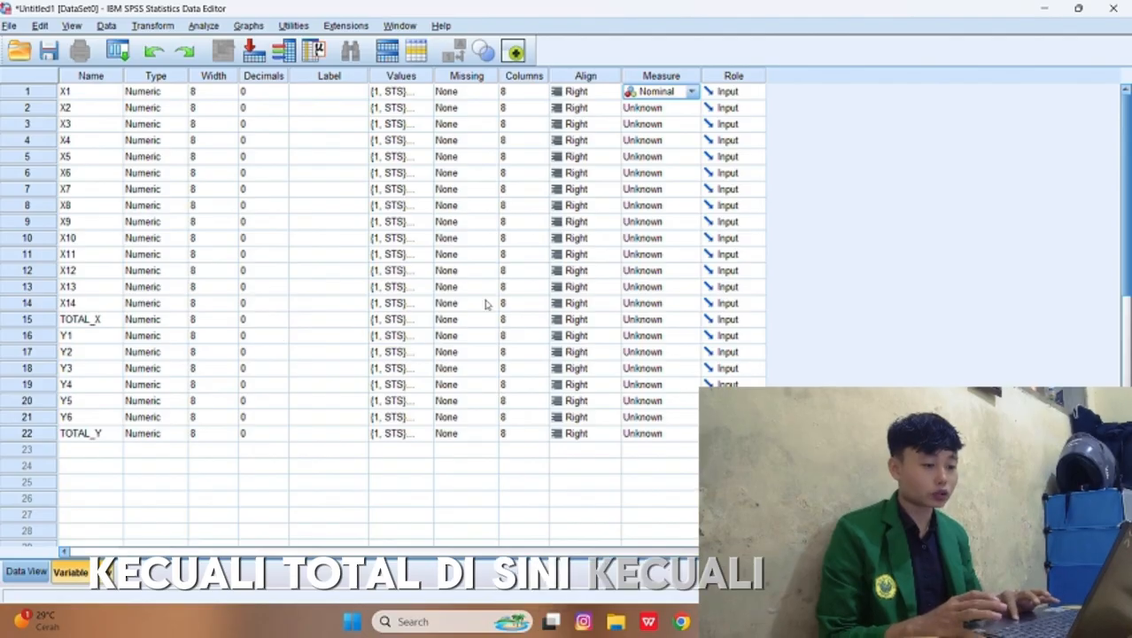
{"action": "left_click", "coordinate": [631, 320]}
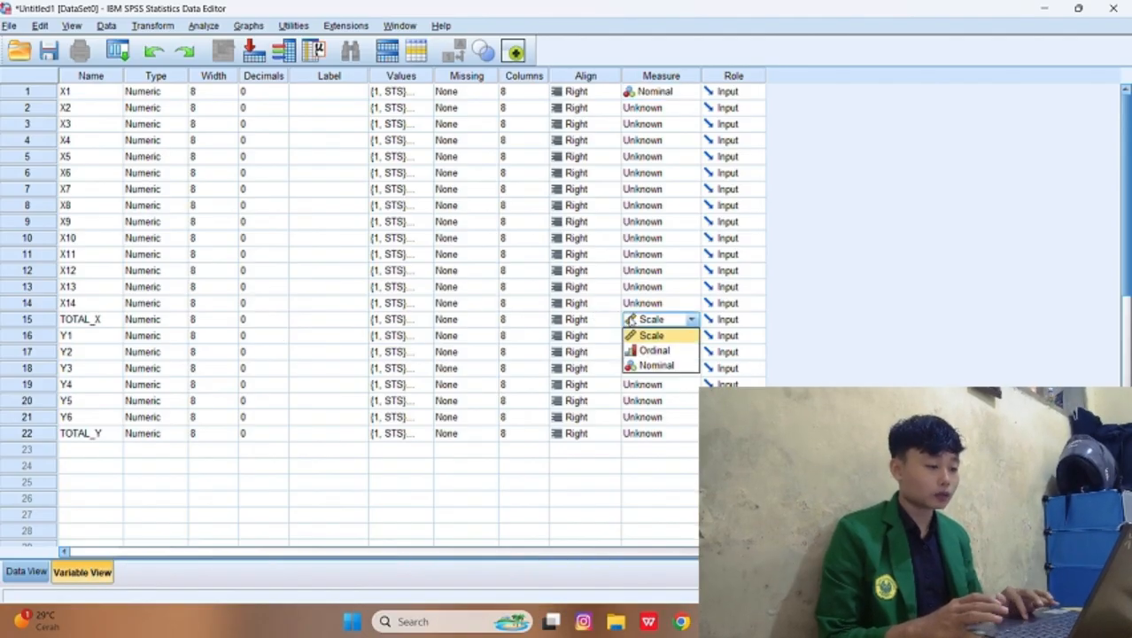
{"action": "left_click", "coordinate": [638, 334]}
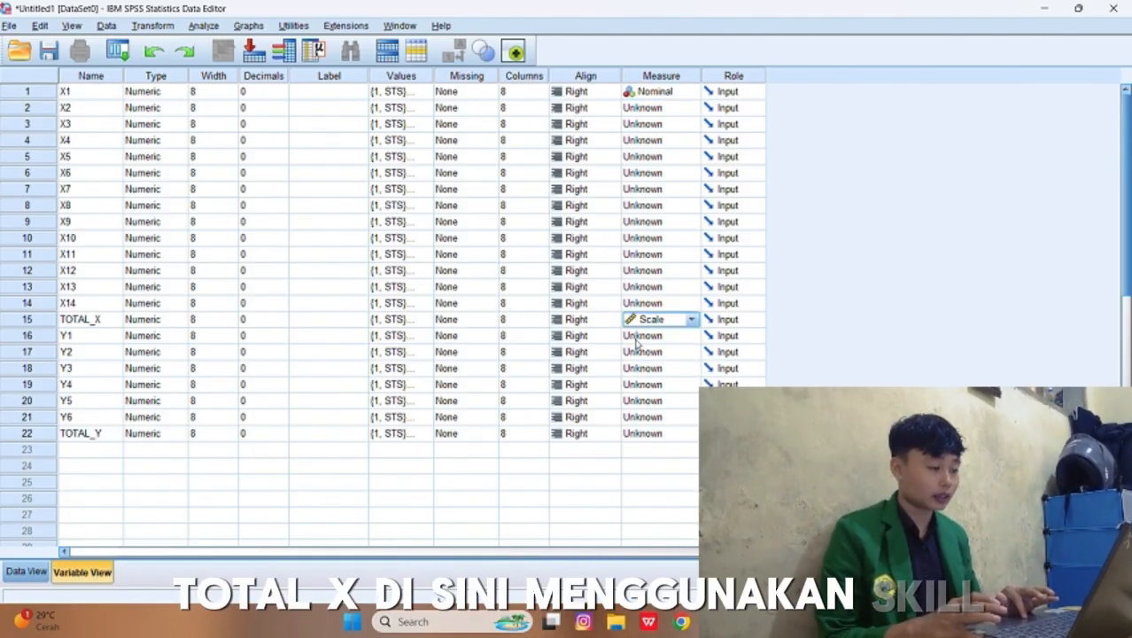
{"action": "left_click", "coordinate": [654, 436]}
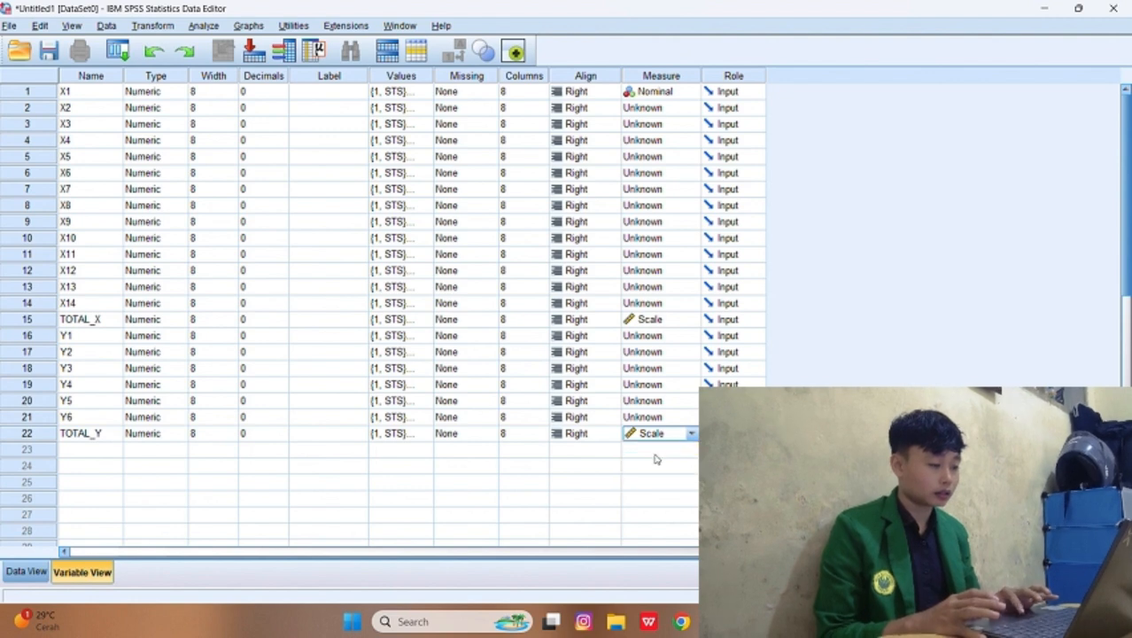
Step: Set the measurement level of X2 to X14 and Y1 to Y6 to Nominal
{"action": "left_click", "coordinate": [666, 108]}
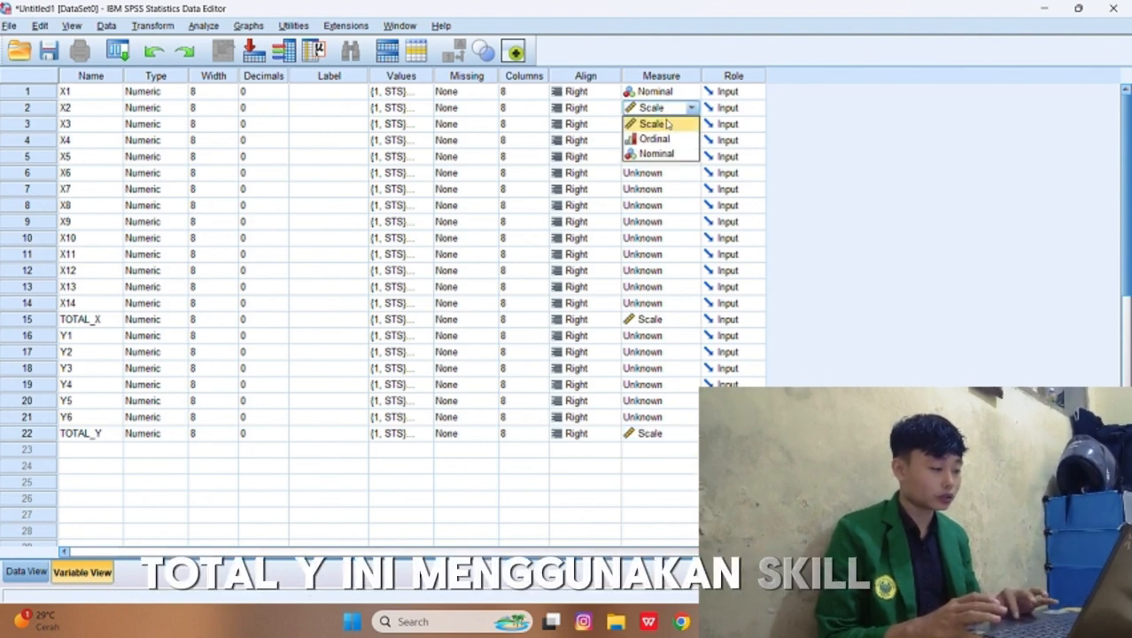
{"action": "left_click", "coordinate": [663, 154]}
{"action": "left_click", "coordinate": [660, 124]}
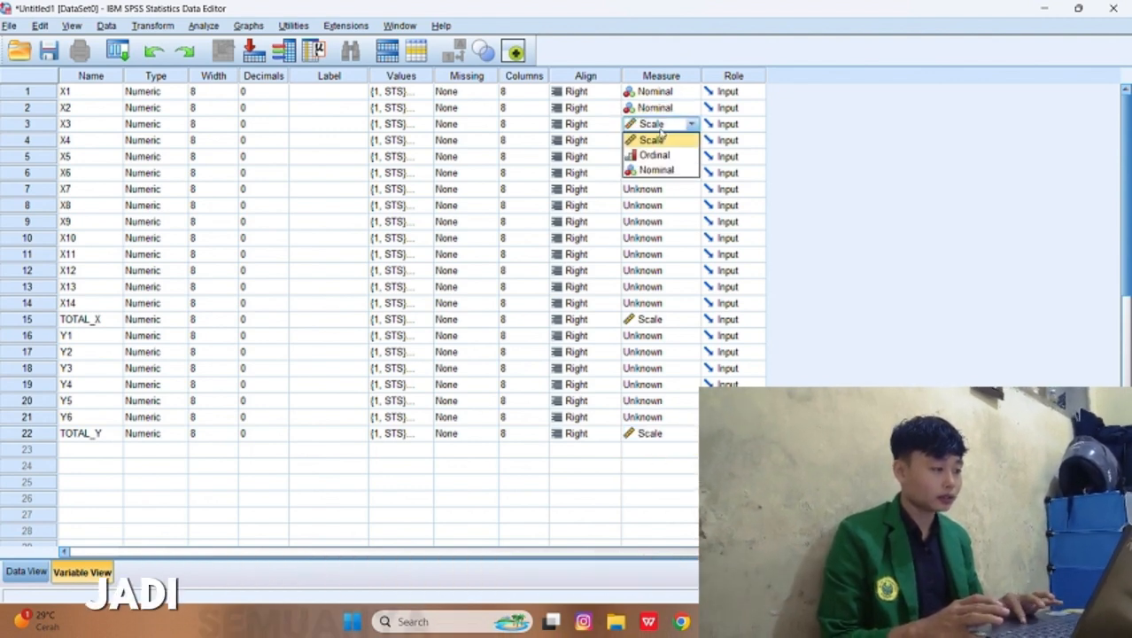
{"action": "left_click", "coordinate": [660, 171]}
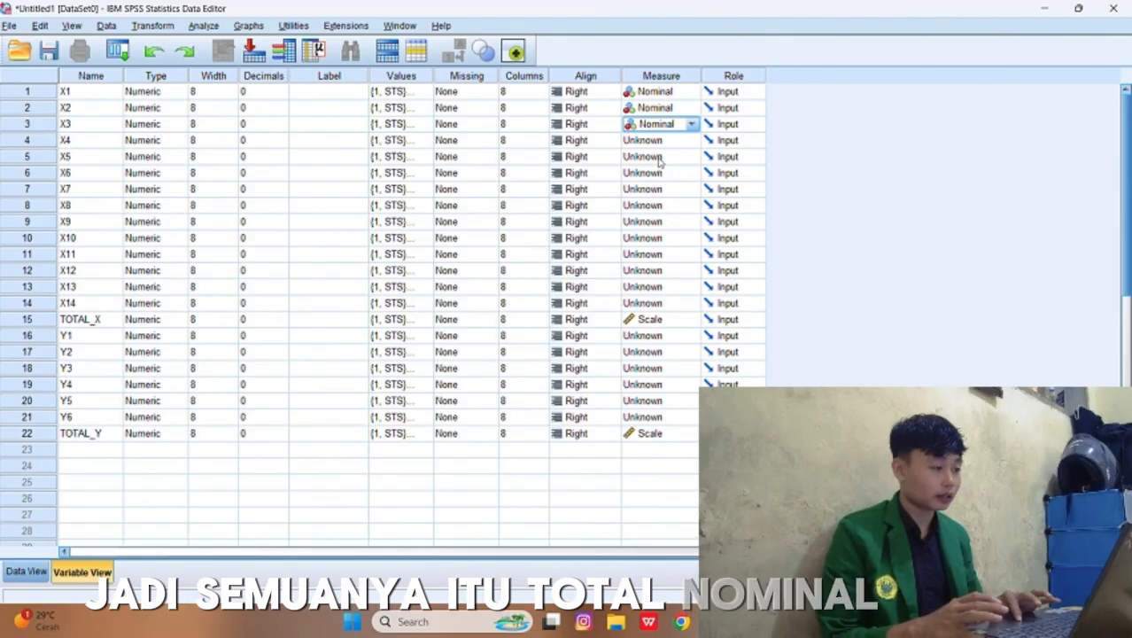
{"action": "left_click", "coordinate": [659, 141]}
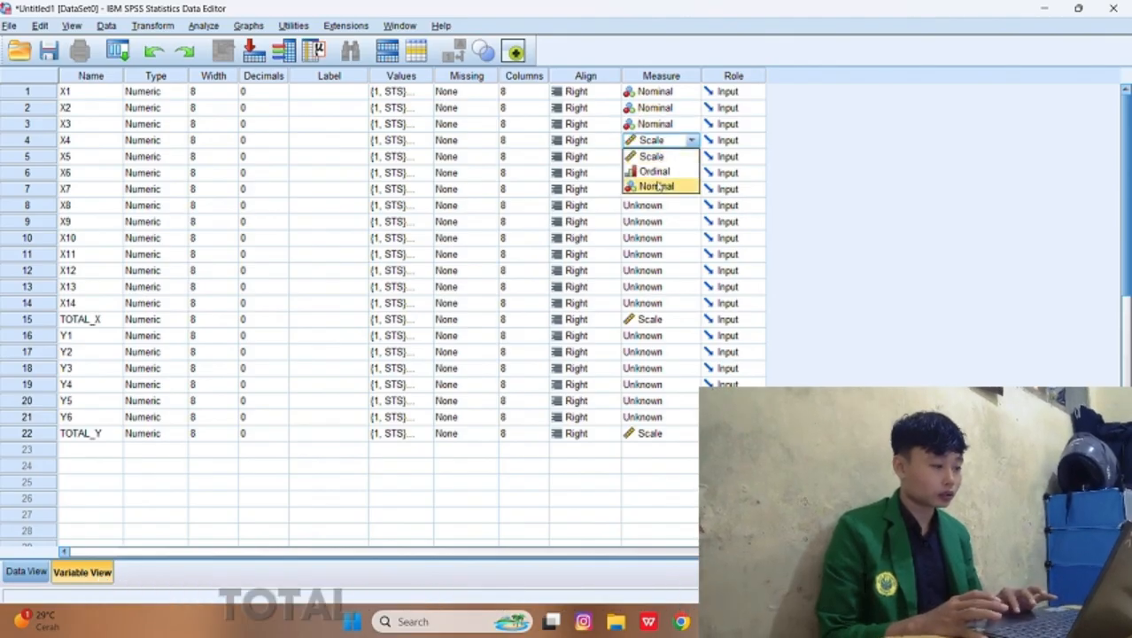
{"action": "left_click", "coordinate": [655, 186]}
{"action": "left_click", "coordinate": [657, 157]}
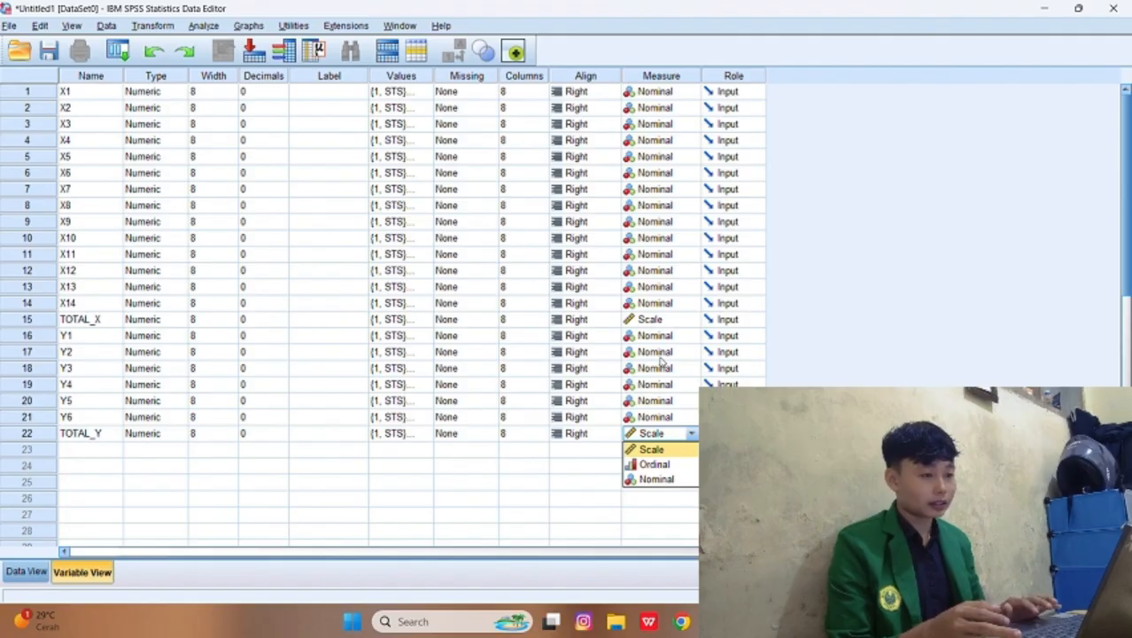
Step: Select the first X1 cell in the data sheet, and open the recent file TABULASI in Excel
{"action": "left_click", "coordinate": [26, 572]}
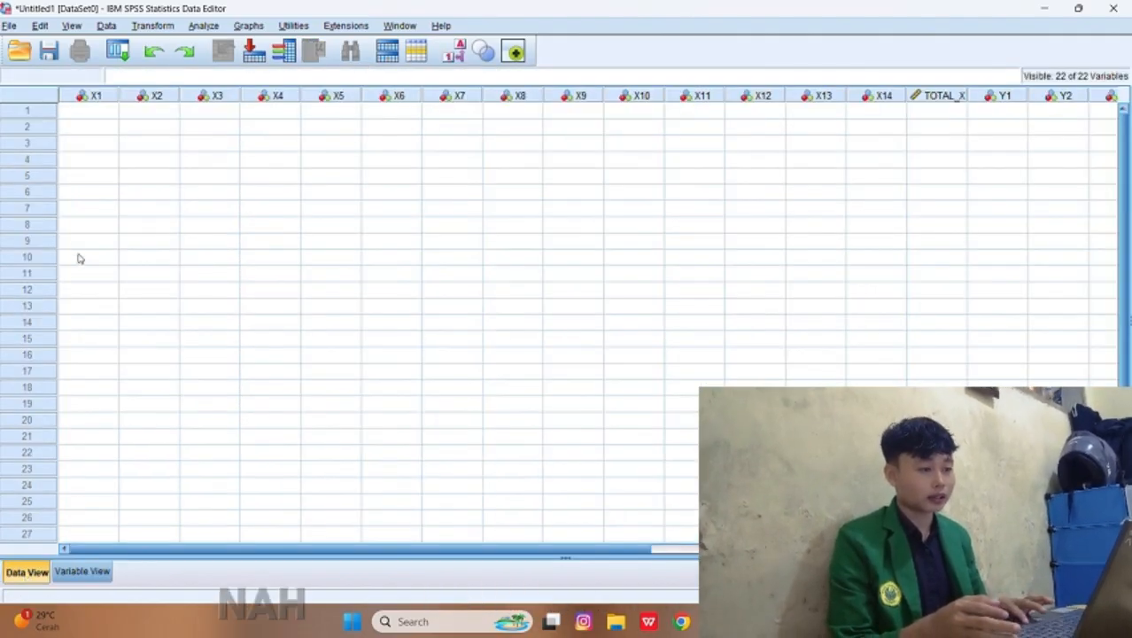
{"action": "left_click", "coordinate": [83, 111]}
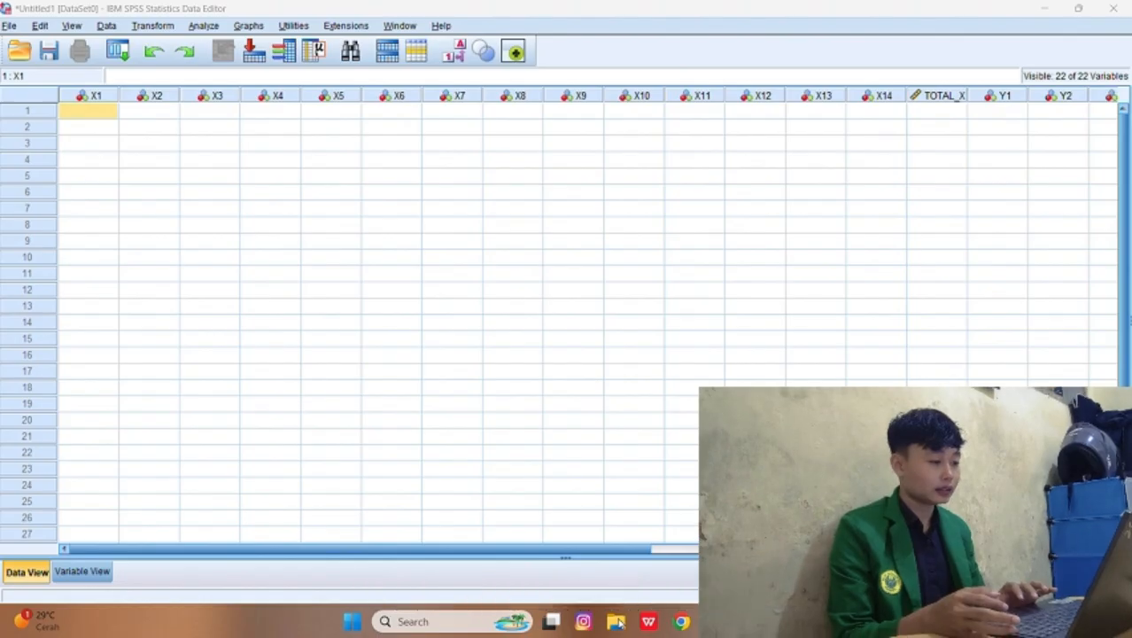
{"action": "left_click", "coordinate": [616, 621]}
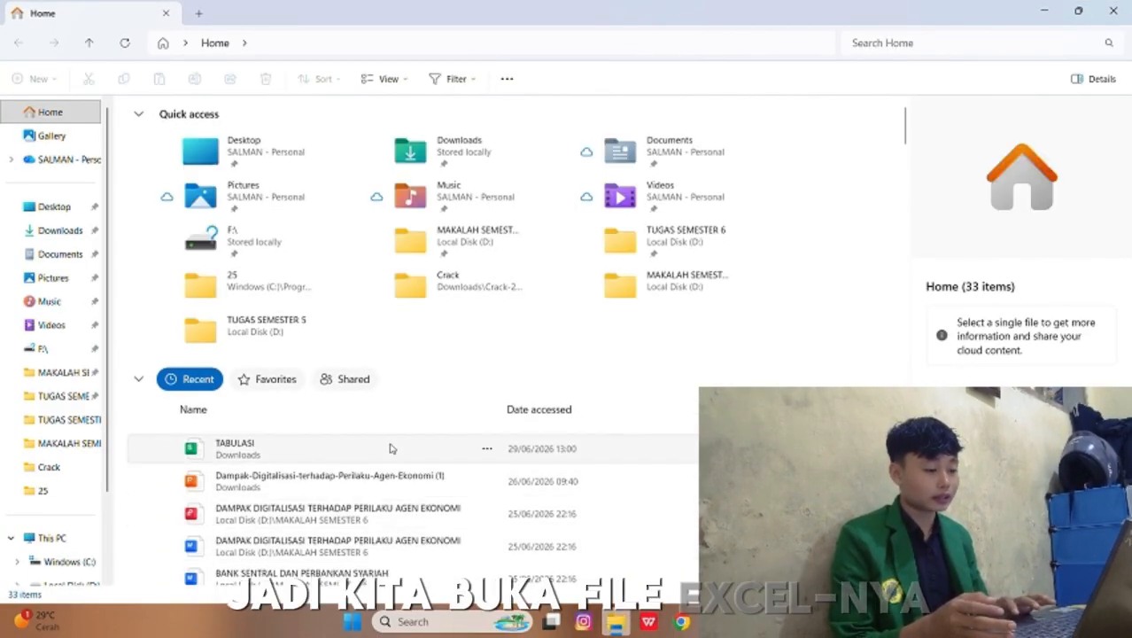
{"action": "left_click", "coordinate": [391, 448]}
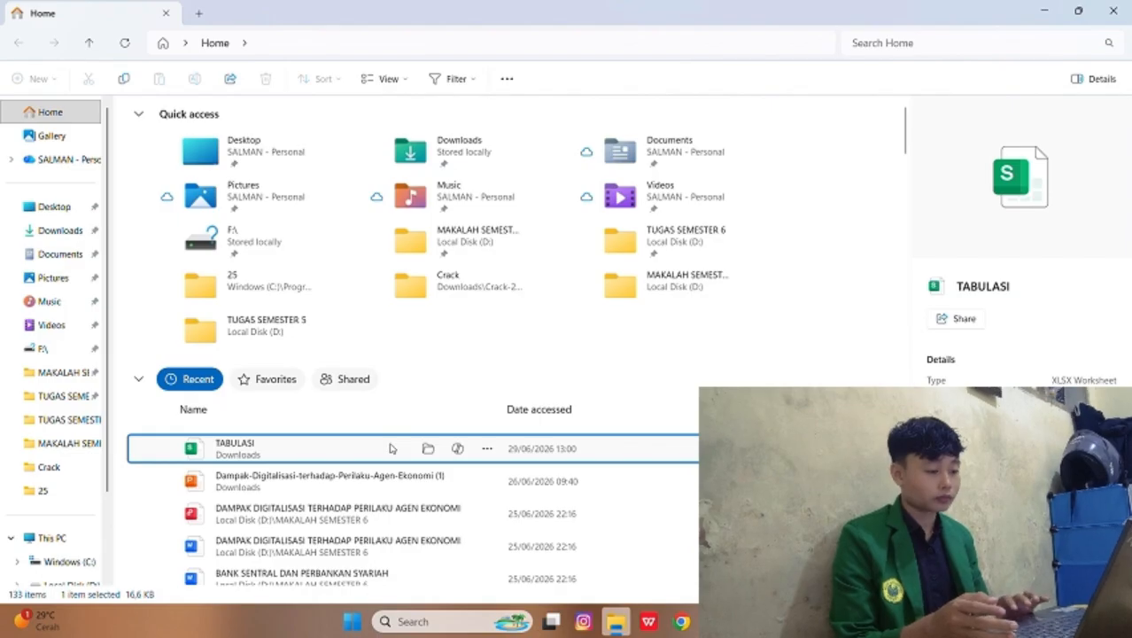
{"action": "right_click", "coordinate": [390, 449]}
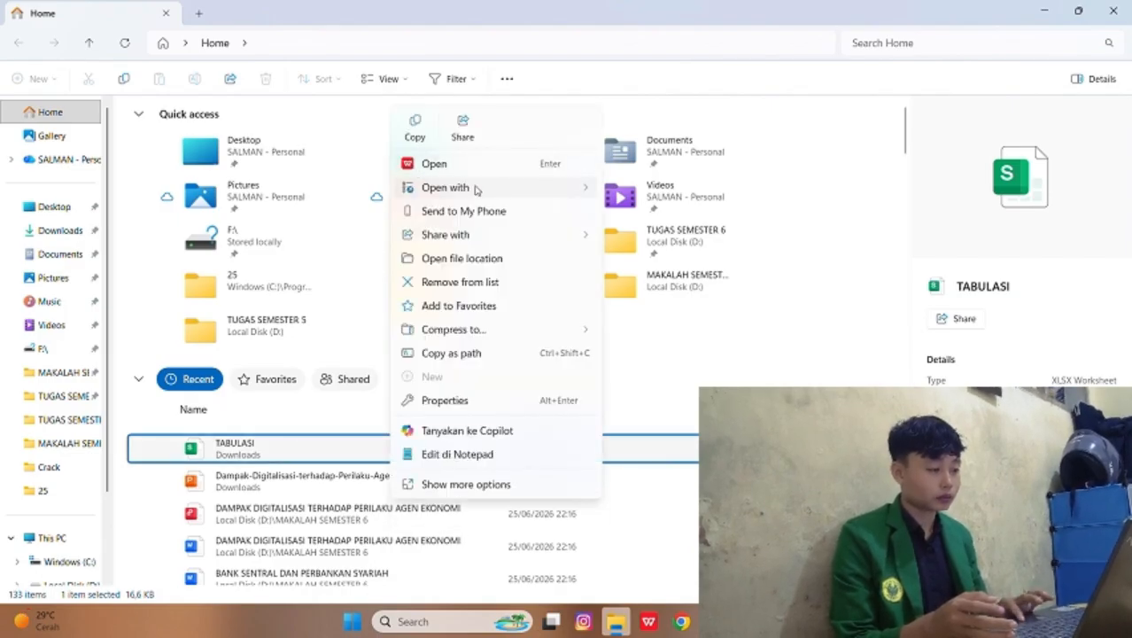
{"action": "mouse_move", "coordinate": [549, 194]}
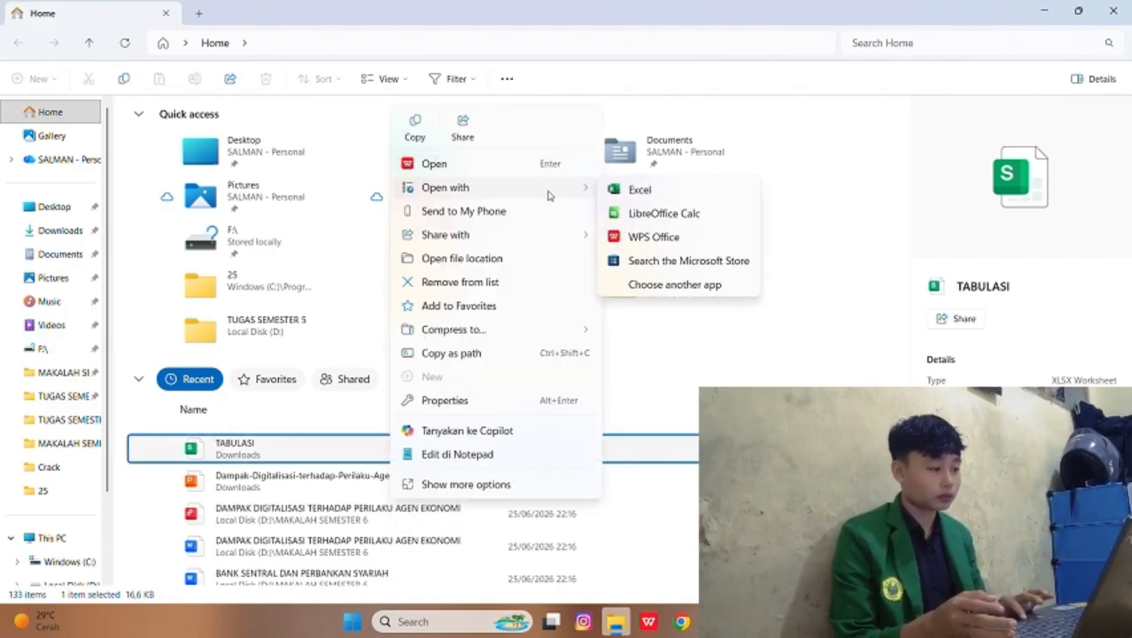
{"action": "left_click", "coordinate": [626, 196]}
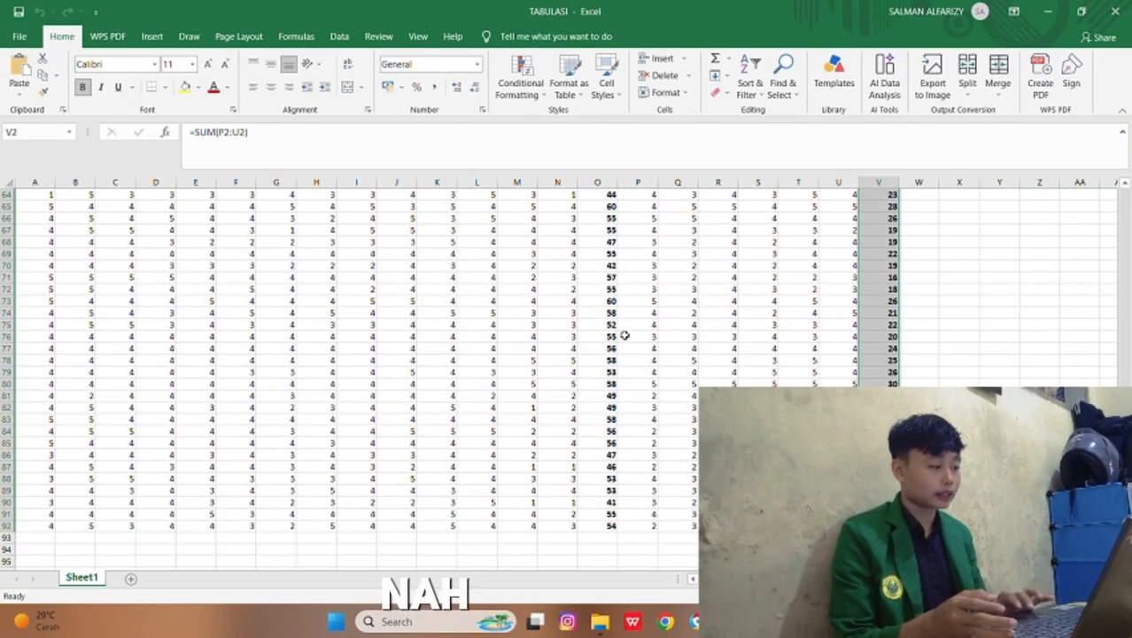
Step: Copy the questionnaire data in A2:V92 without the header row
{"action": "scroll", "coordinate": [623, 335], "scroll_direction": "up", "scroll_amount": 20}
{"action": "left_click", "coordinate": [620, 336]}
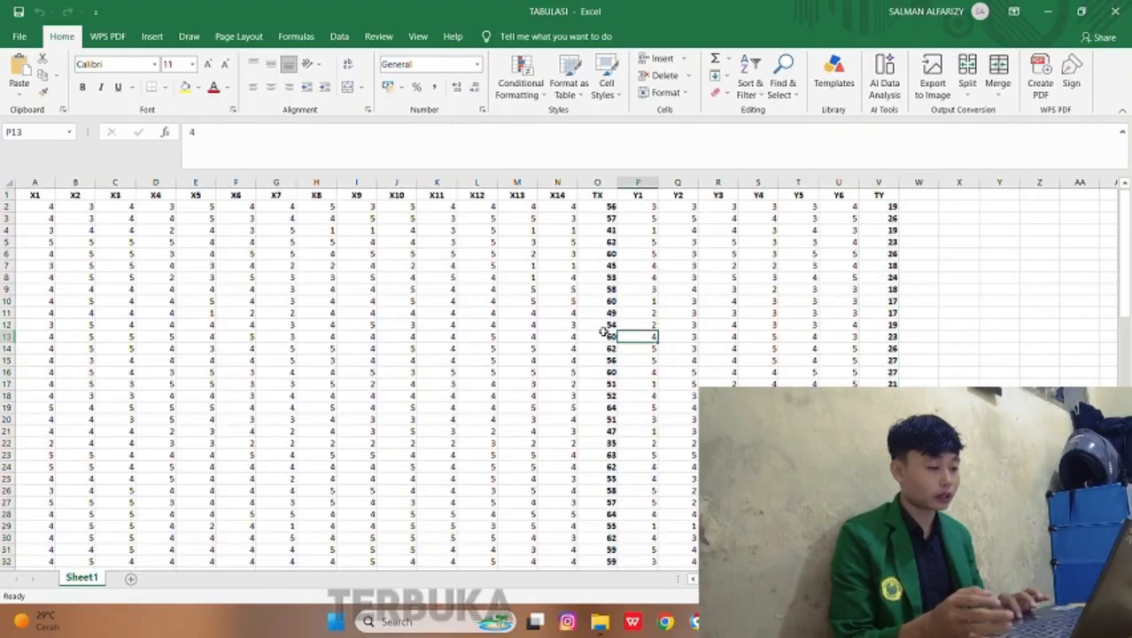
{"action": "left_click", "coordinate": [26, 206]}
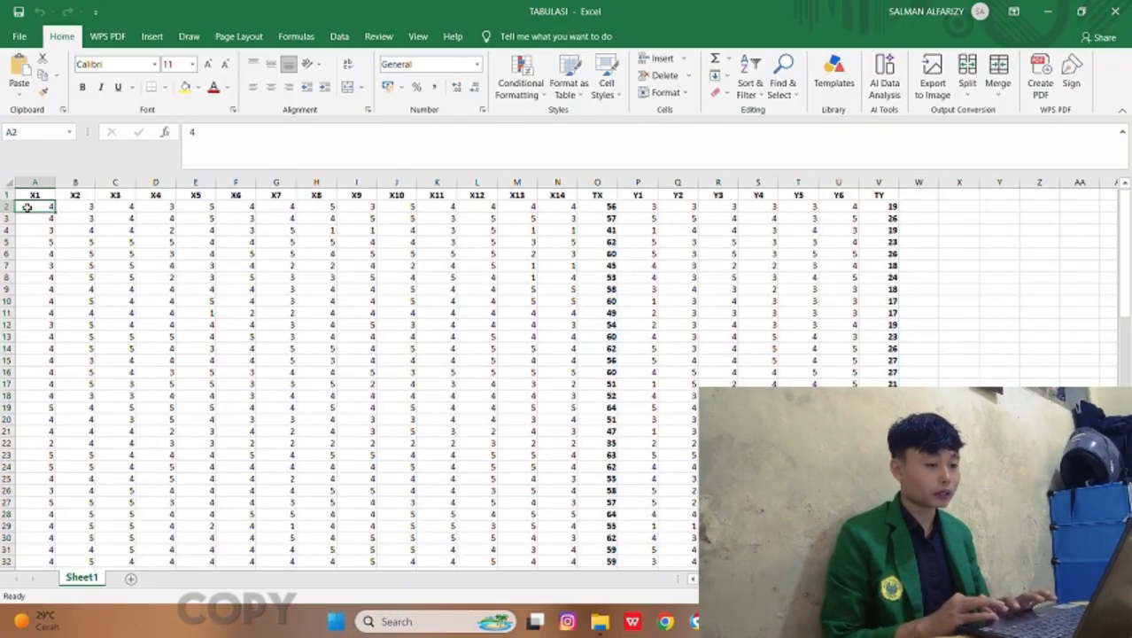
{"action": "left_click_drag", "start_coordinate": [27, 207], "coordinate": [878, 550]}
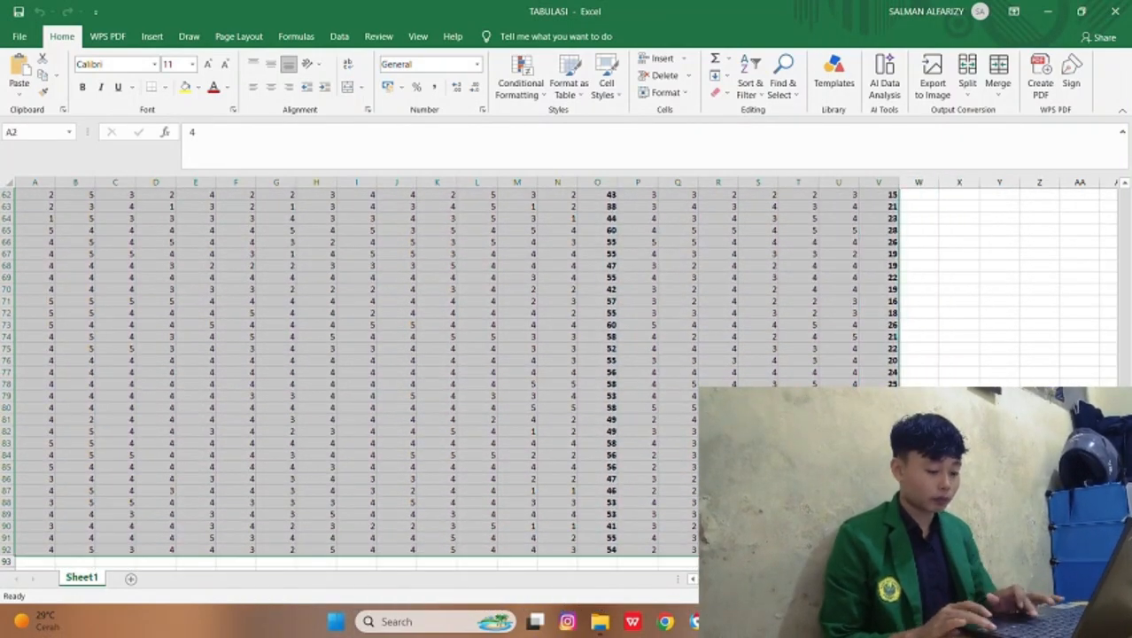
{"action": "key", "text": "ctrl+c"}
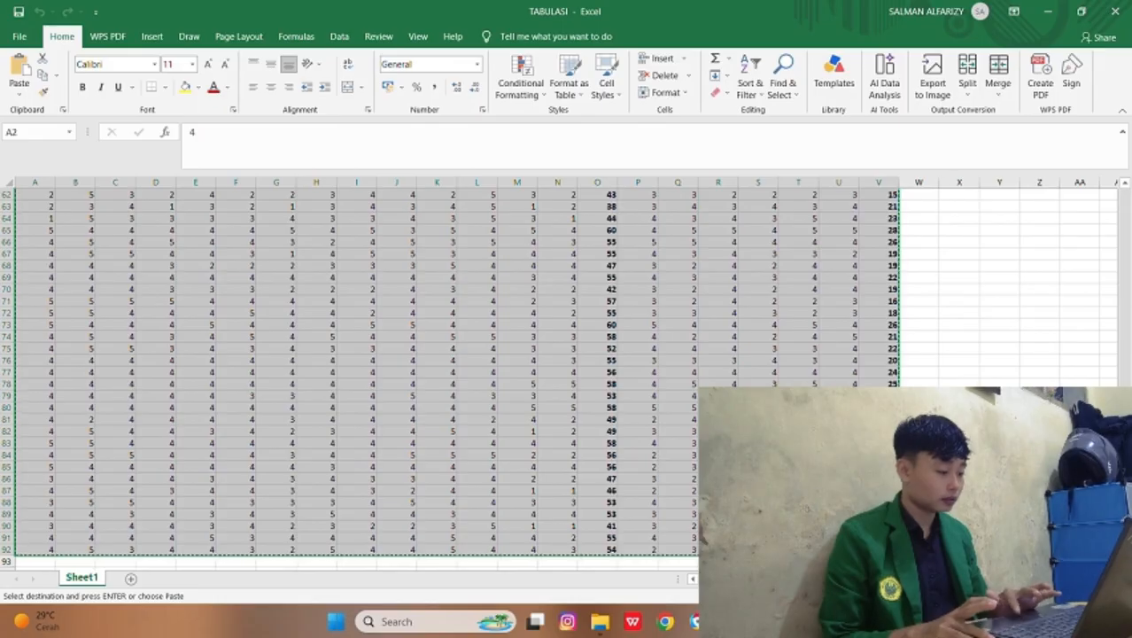
Step: Switch back to the SPSS Data Editor, paste the copied data starting at case 1 of X1, and check the rows
{"action": "mouse_move", "coordinate": [762, 622]}
{"action": "left_click", "coordinate": [656, 542]}
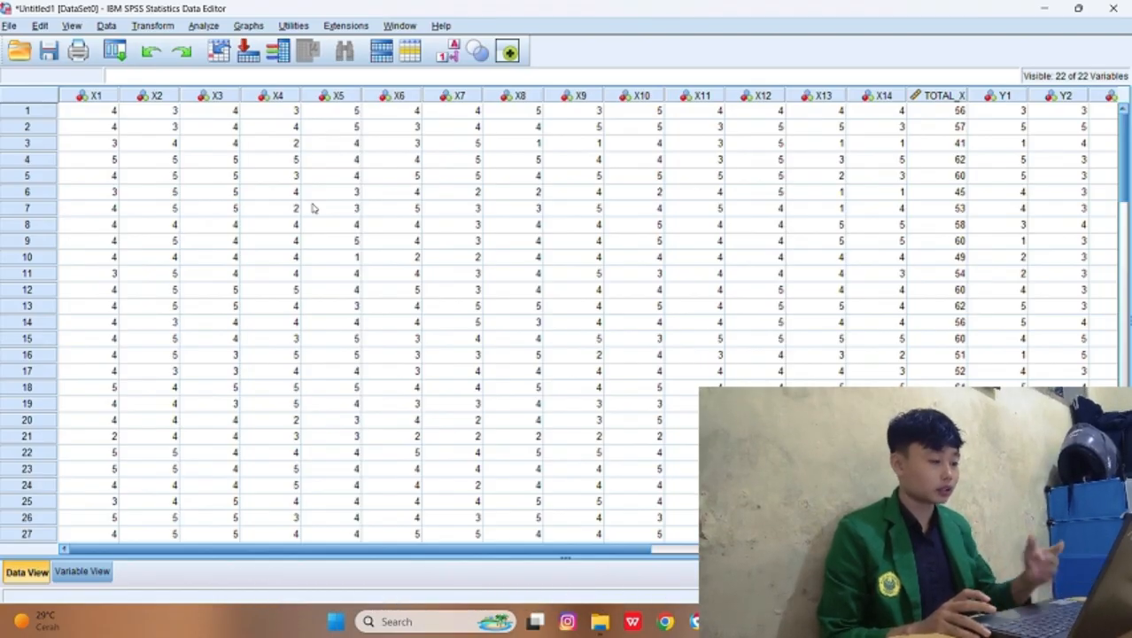
{"action": "scroll", "coordinate": [311, 207], "scroll_direction": "down", "scroll_amount": 1}
{"action": "scroll", "coordinate": [311, 208], "scroll_direction": "down", "scroll_amount": 20}
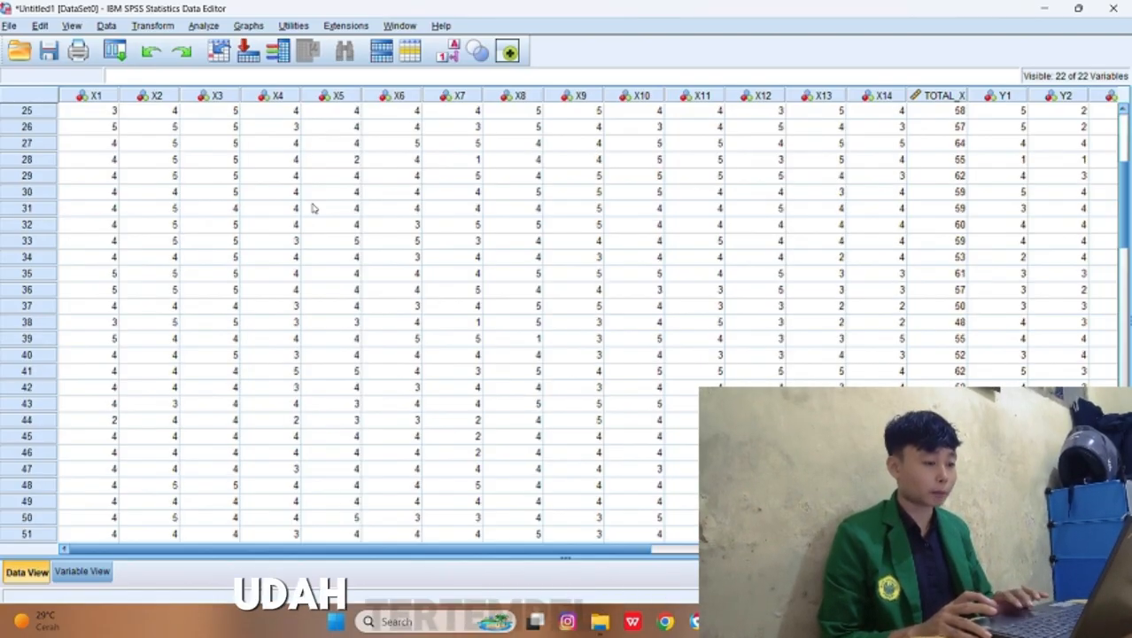
{"action": "scroll", "coordinate": [312, 207], "scroll_direction": "up", "scroll_amount": 20}
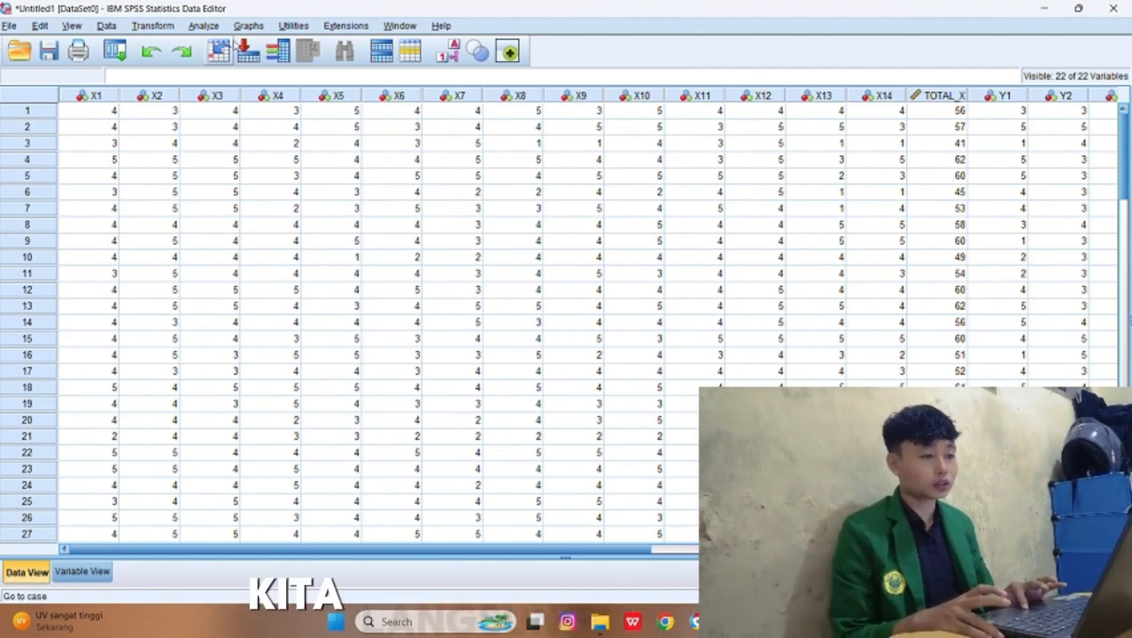
Step: Start a Frequencies analysis and add X1 through TOTAL_X as its variables
{"action": "left_click", "coordinate": [206, 26]}
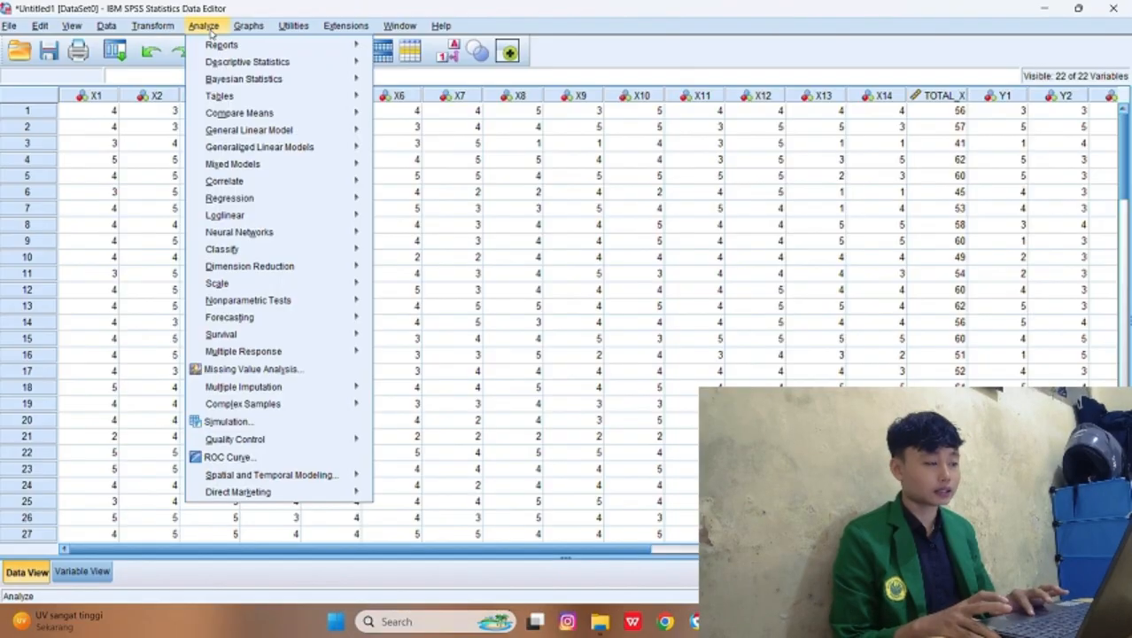
{"action": "mouse_move", "coordinate": [230, 48]}
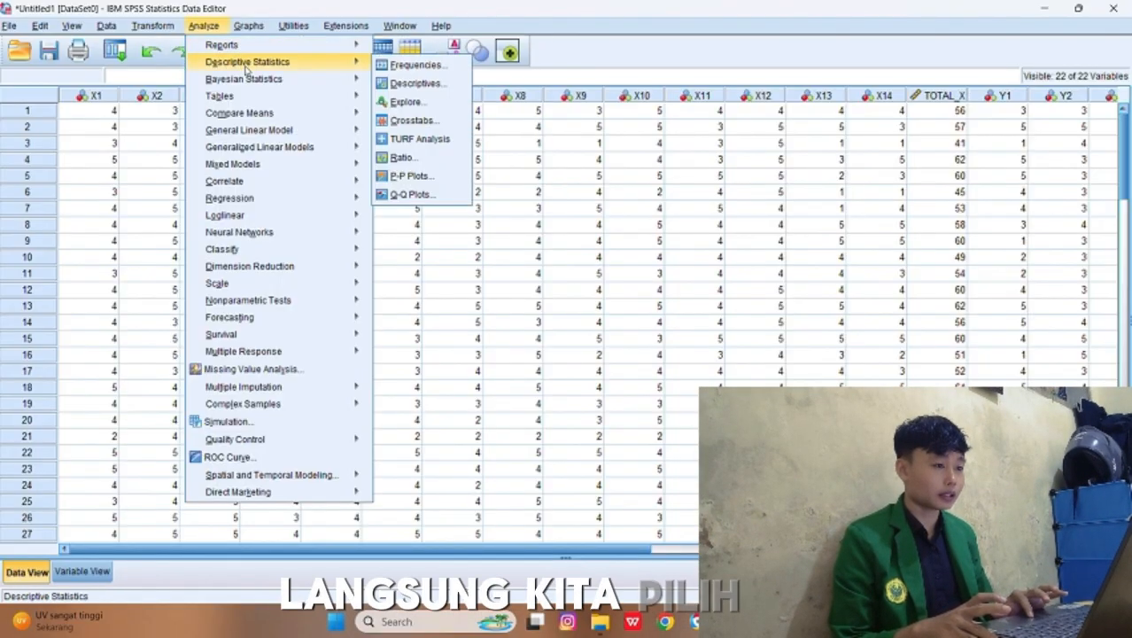
{"action": "mouse_move", "coordinate": [258, 99]}
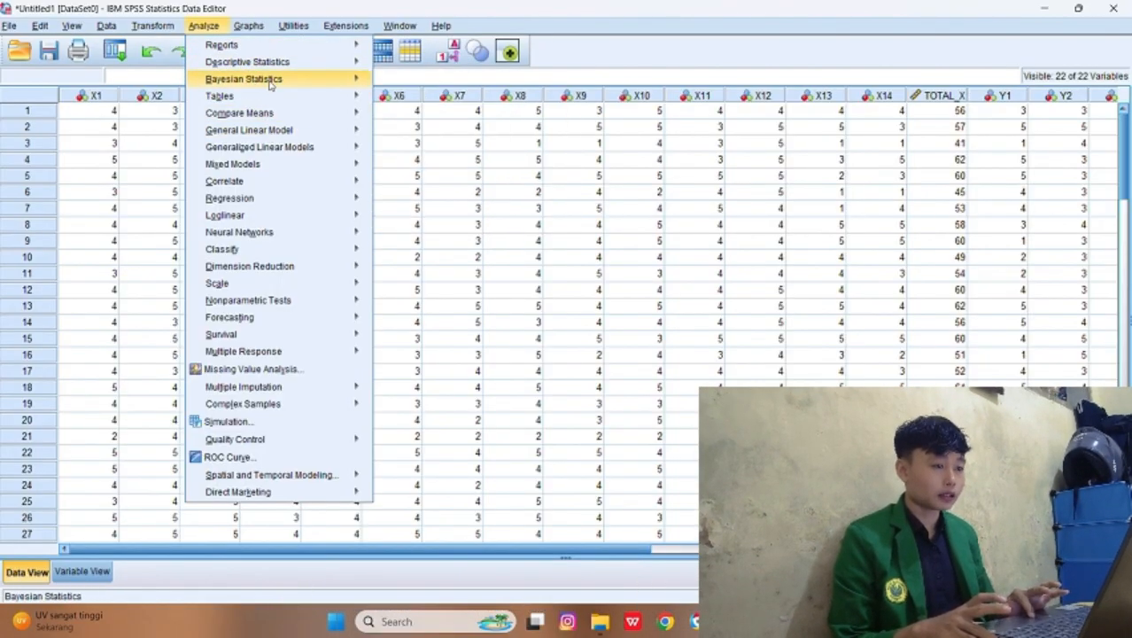
{"action": "mouse_move", "coordinate": [271, 64]}
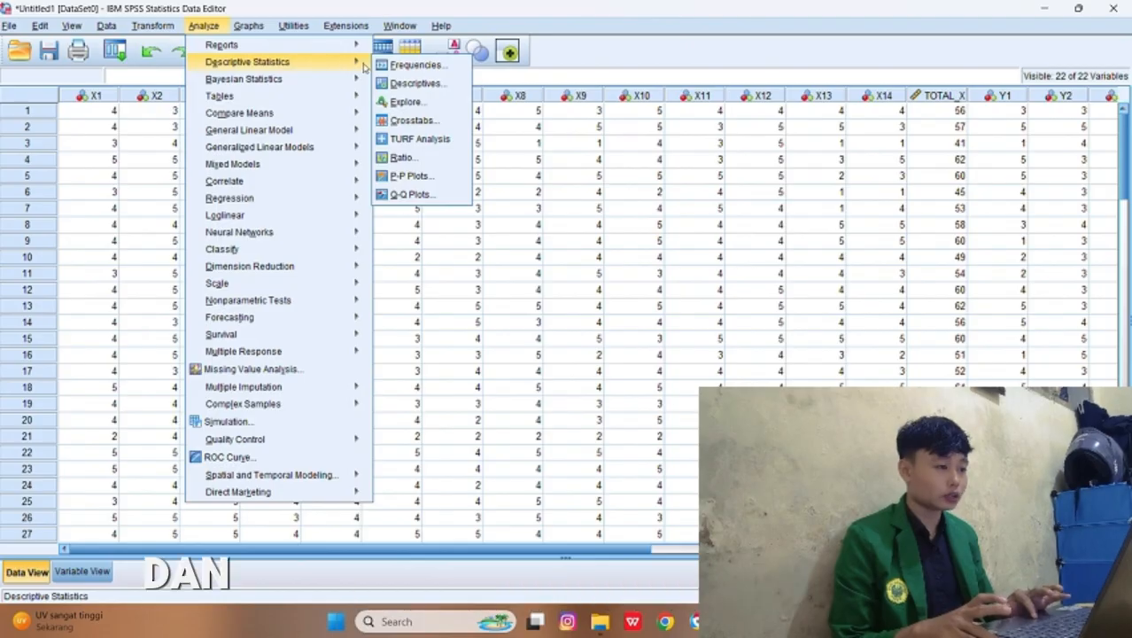
{"action": "left_click", "coordinate": [390, 66]}
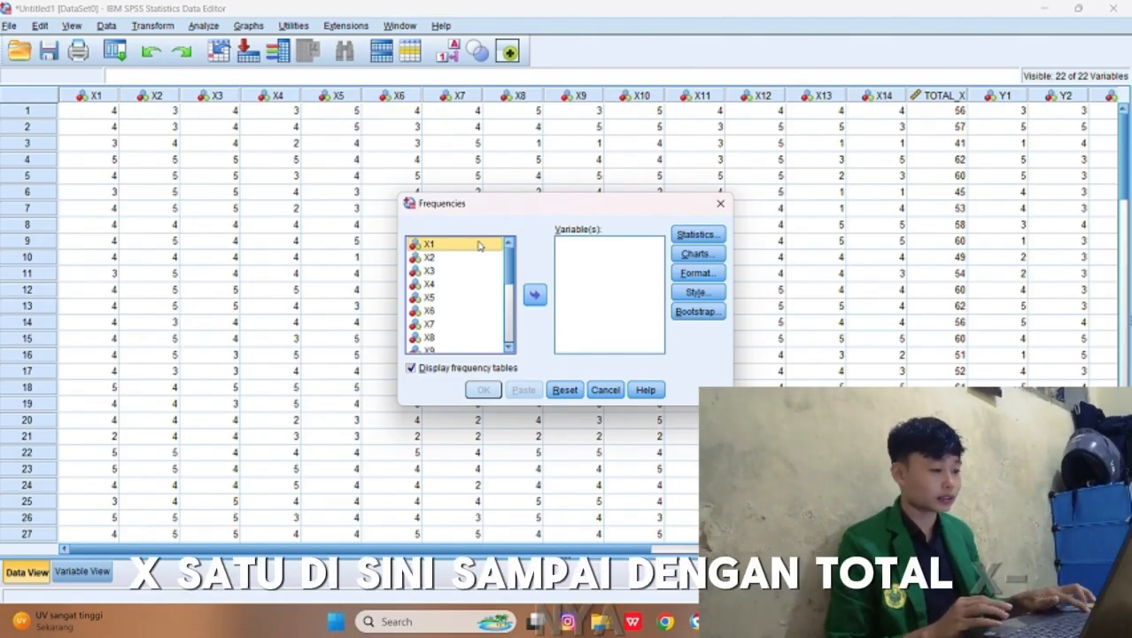
{"action": "key", "text": "shift+Down"}
{"action": "key", "text": "shift+Down"}
{"action": "key", "text": "shift+Down"}
{"action": "key", "text": "shift+Down"}
{"action": "key", "text": "shift+Down"}
{"action": "key", "text": "shift+Down"}
{"action": "key", "text": "shift+Down"}
{"action": "key", "text": "shift+Down"}
{"action": "key", "text": "shift+Down"}
{"action": "key", "text": "shift+Down"}
{"action": "key", "text": "shift+Down"}
{"action": "key", "text": "shift+Down"}
{"action": "key", "text": "shift+Down"}
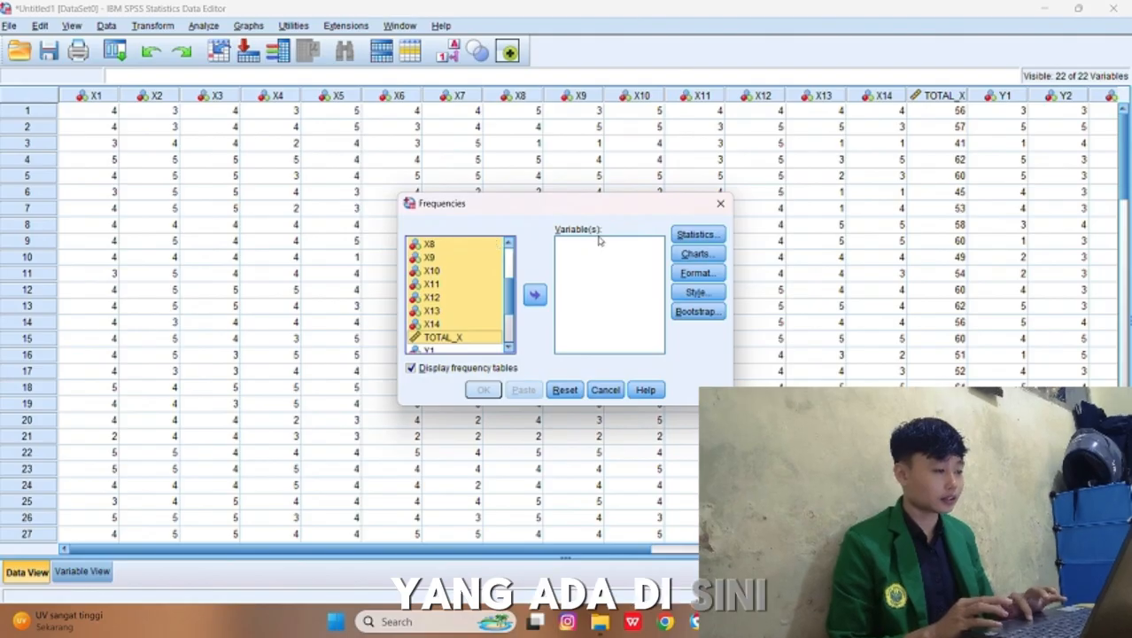
{"action": "left_click", "coordinate": [535, 296]}
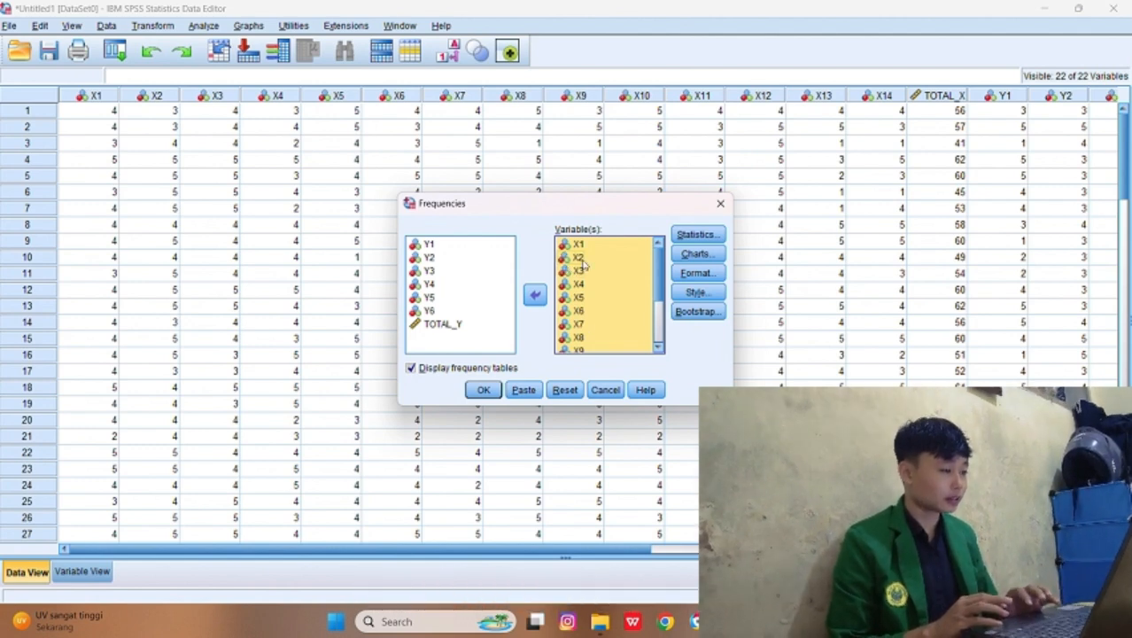
Step: Include the mean, median, standard deviation, range, minimum and maximum in the frequency statistics
{"action": "left_click", "coordinate": [679, 235]}
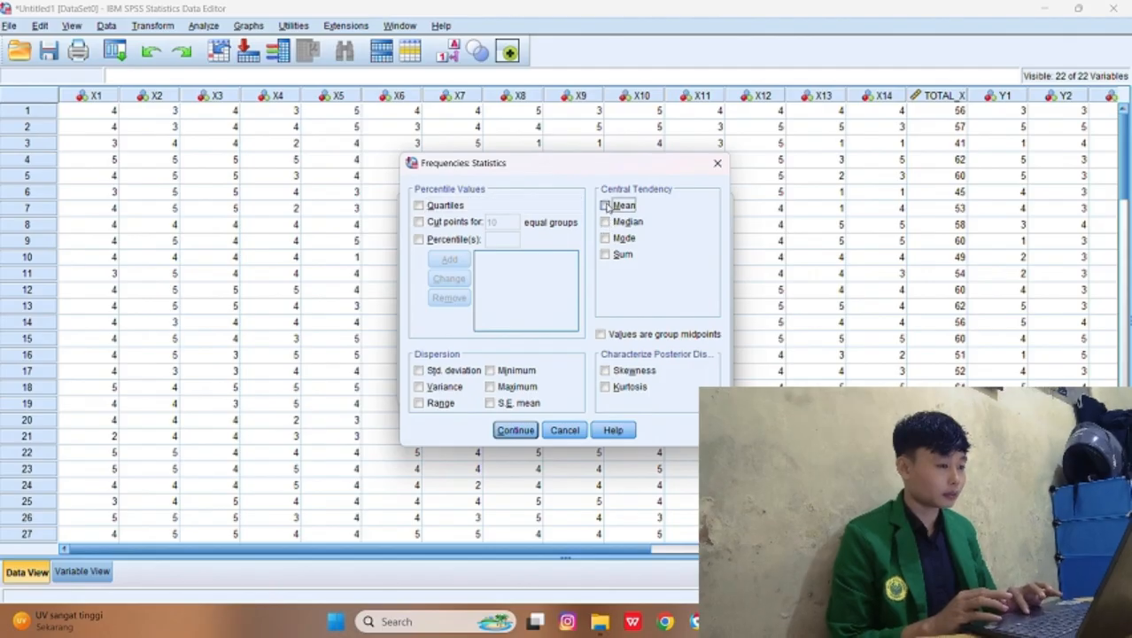
{"action": "left_click", "coordinate": [606, 222]}
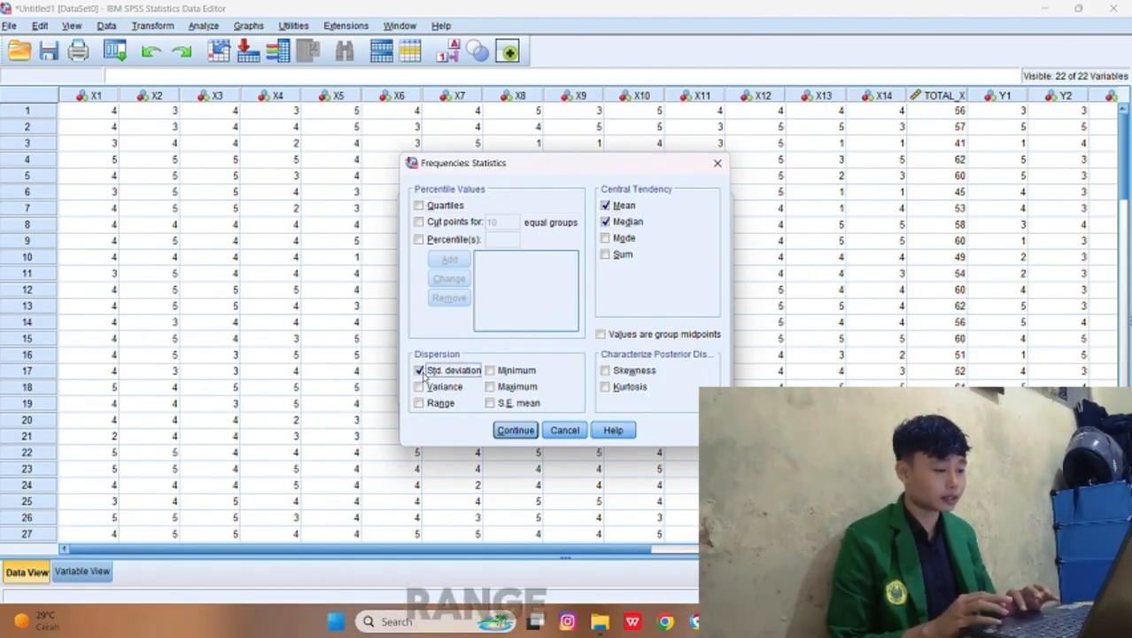
{"action": "left_click", "coordinate": [420, 370]}
{"action": "left_click", "coordinate": [428, 404]}
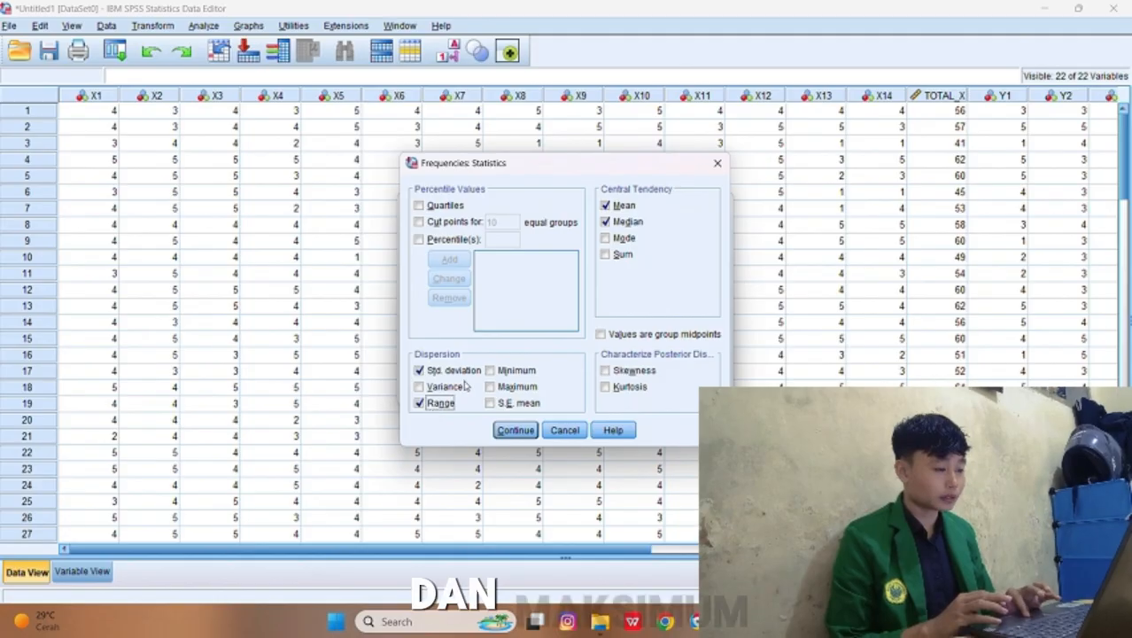
{"action": "left_click", "coordinate": [490, 370]}
{"action": "left_click", "coordinate": [501, 387]}
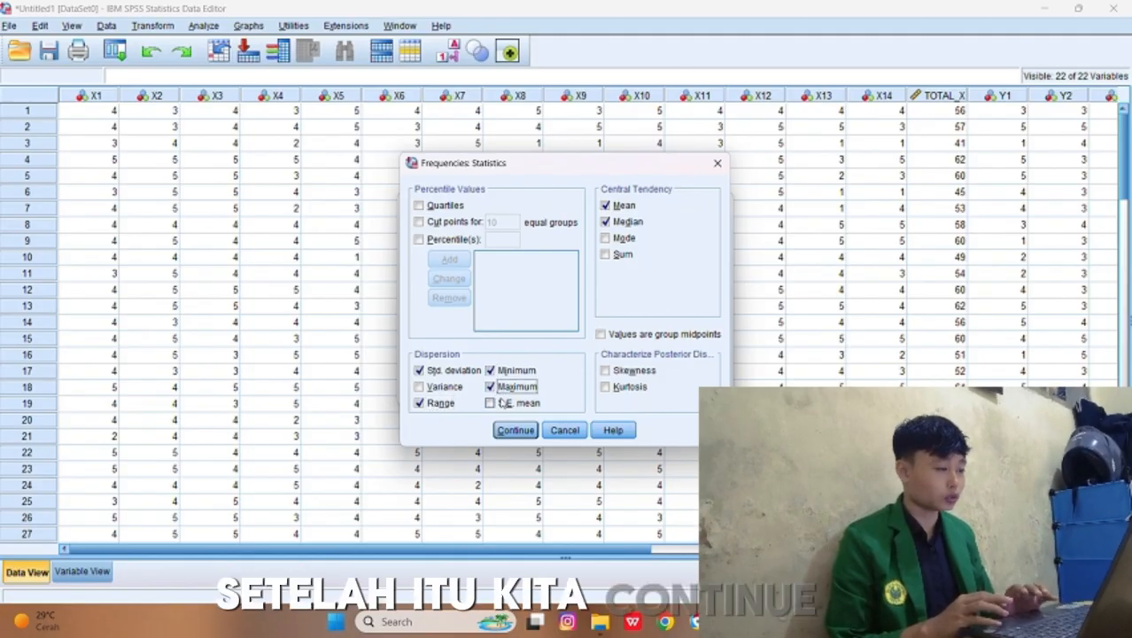
{"action": "left_click", "coordinate": [516, 431]}
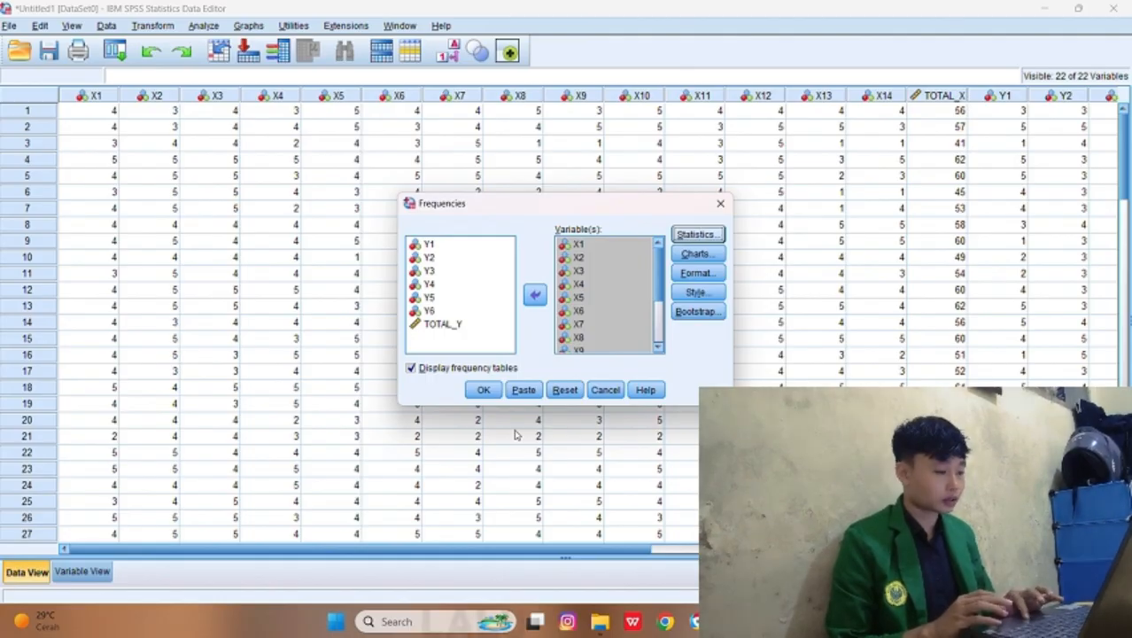
Step: Run the Frequencies analysis and review the output from the statistics table to the TOTAL_X frequency table
{"action": "left_click", "coordinate": [482, 391]}
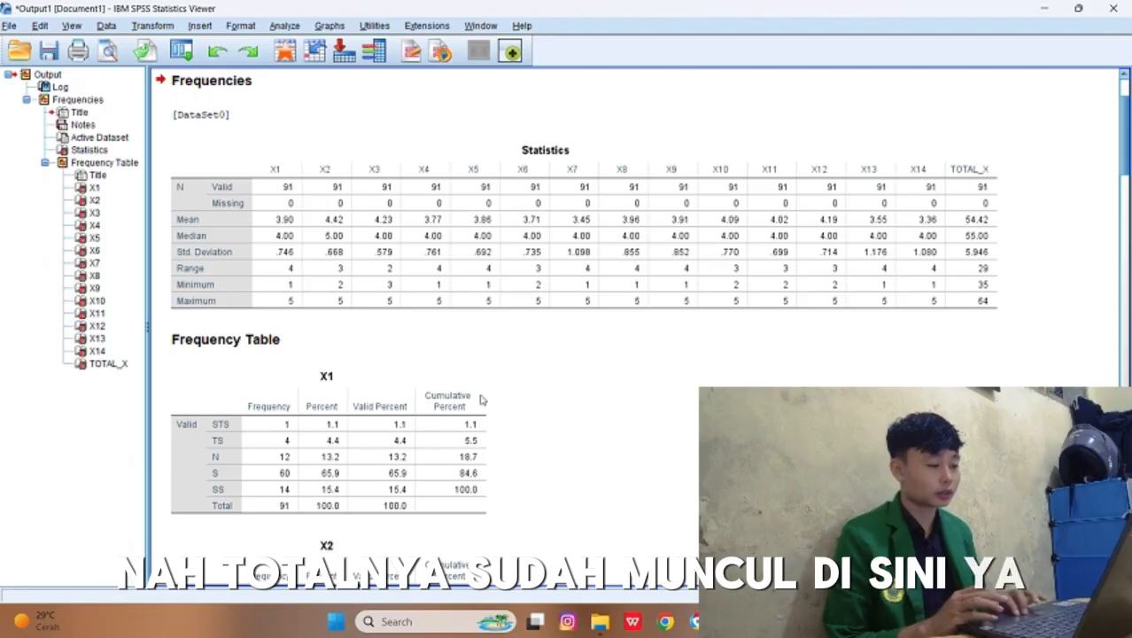
{"action": "scroll", "coordinate": [483, 390], "scroll_direction": "down", "scroll_amount": 15}
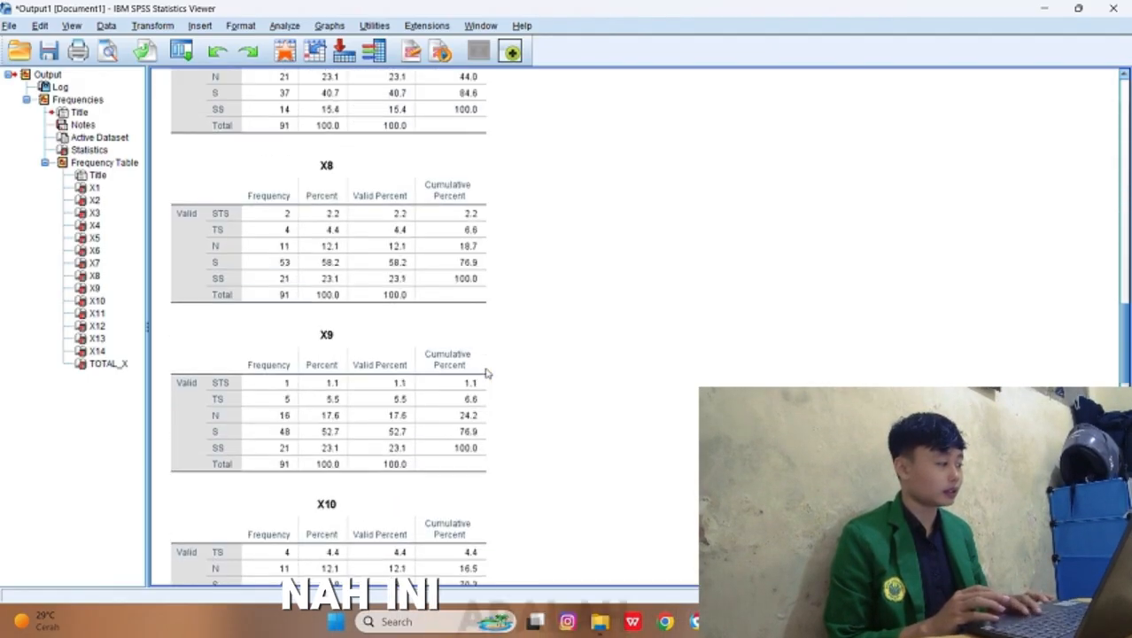
{"action": "scroll", "coordinate": [485, 372], "scroll_direction": "down", "scroll_amount": 15}
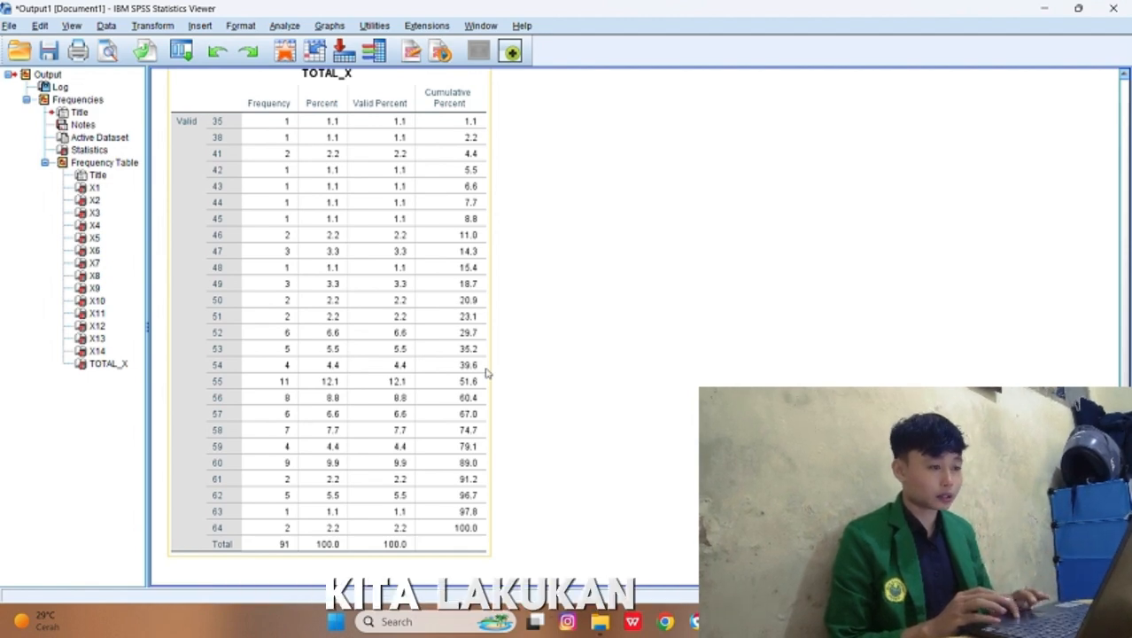
Step: Reopen the Frequencies analysis and remove X1 through TOTAL_X from its variables
{"action": "left_click", "coordinate": [284, 27]}
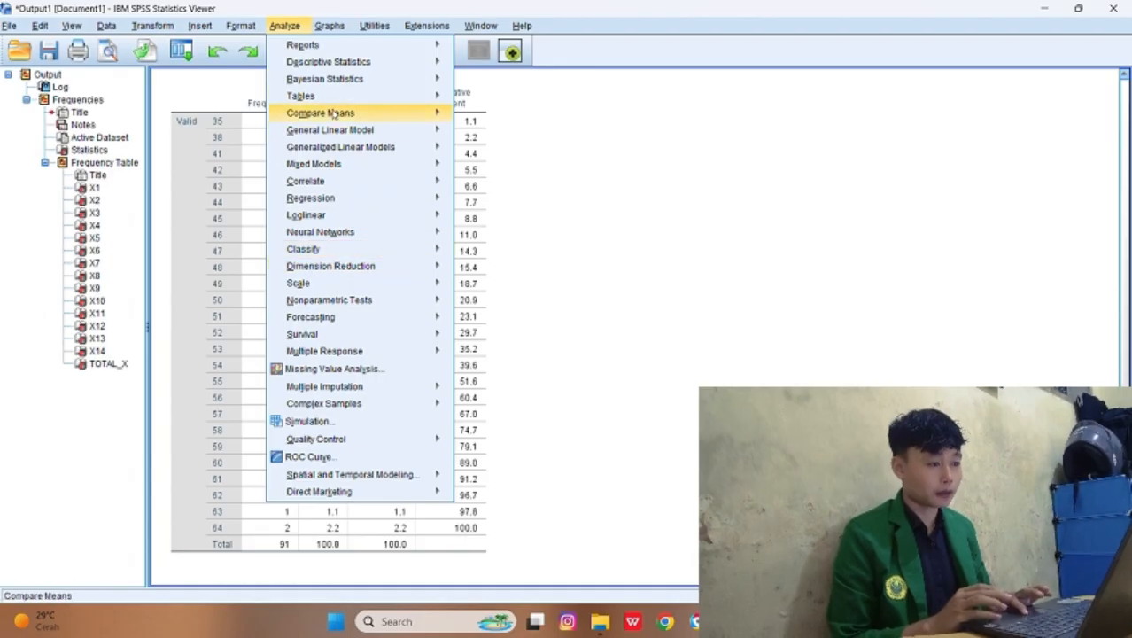
{"action": "mouse_move", "coordinate": [344, 63]}
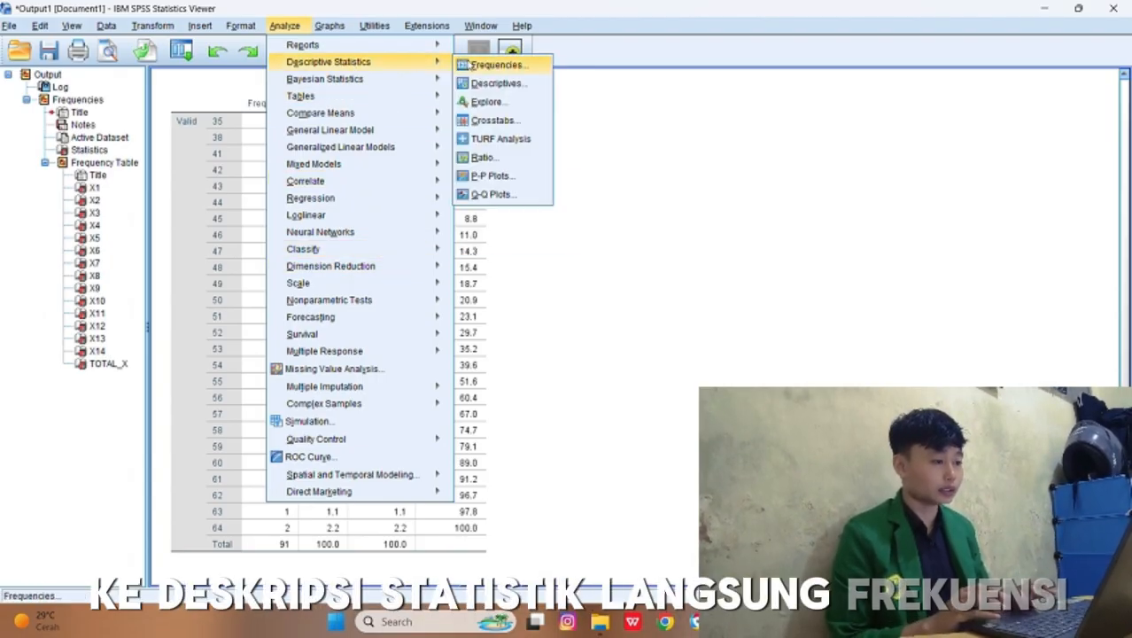
{"action": "left_click", "coordinate": [495, 65]}
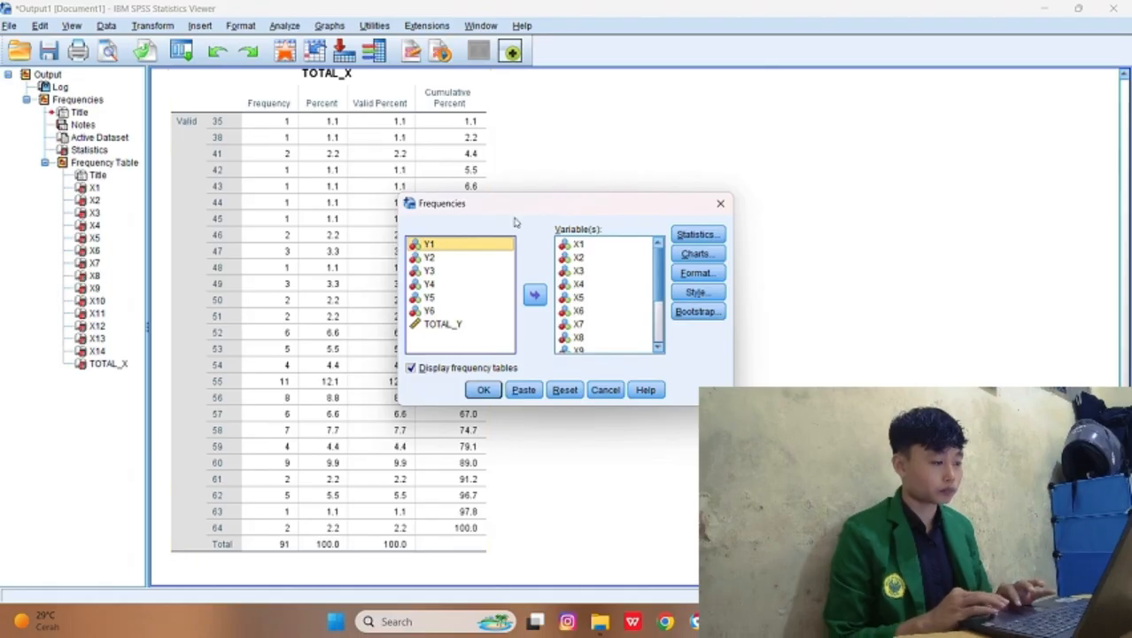
{"action": "left_click", "coordinate": [594, 249]}
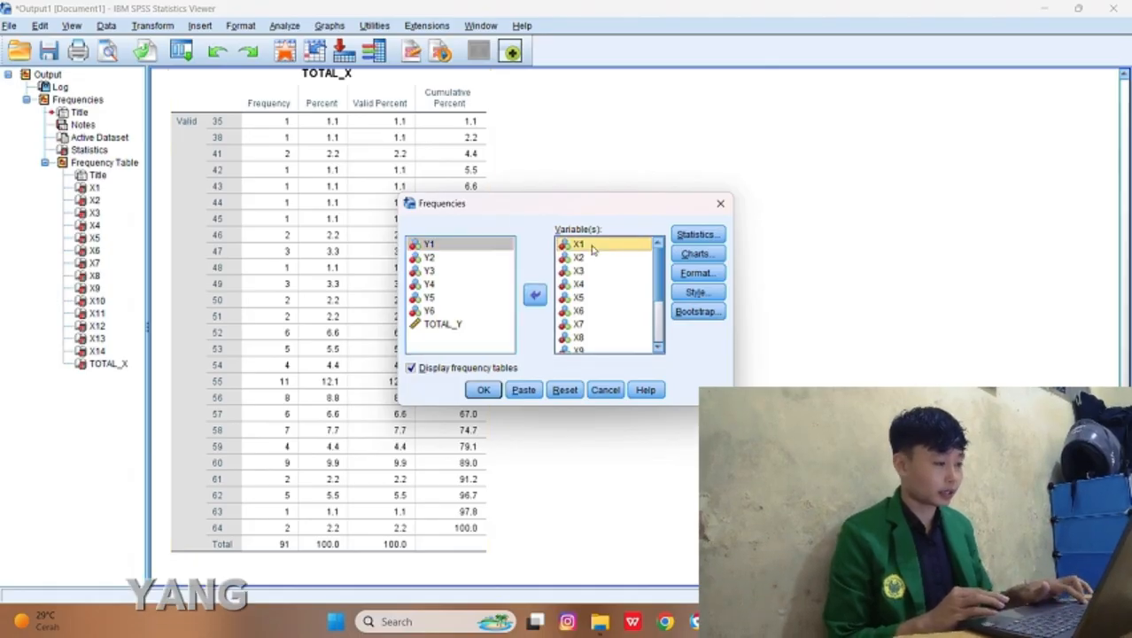
{"action": "key", "text": "shift+Down"}
{"action": "key", "text": "shift+Down"}
{"action": "key", "text": "shift+Down"}
{"action": "key", "text": "shift+Down"}
{"action": "key", "text": "shift+Down"}
{"action": "key", "text": "shift+Down"}
{"action": "key", "text": "shift+Down"}
{"action": "key", "text": "shift+Down"}
{"action": "key", "text": "shift+Down"}
{"action": "key", "text": "shift+Down"}
{"action": "key", "text": "shift+Down"}
{"action": "key", "text": "shift+Down"}
{"action": "key", "text": "shift+Down"}
{"action": "key", "text": "shift+Down"}
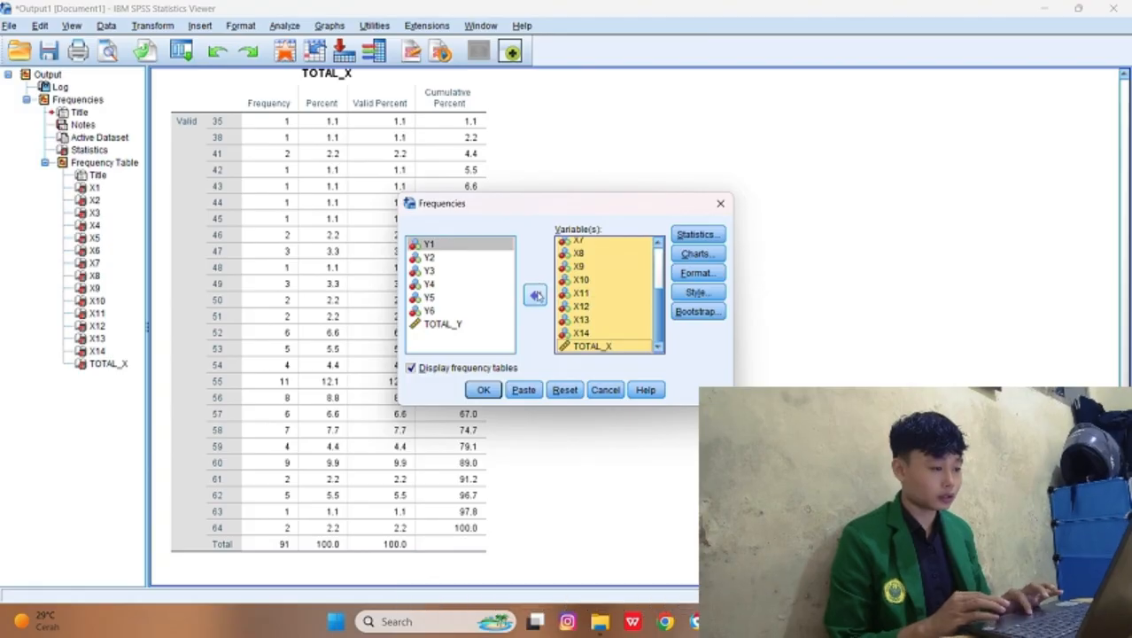
{"action": "left_click", "coordinate": [534, 294]}
Step: Add Y1 through TOTAL_Y as the variables of the Frequencies analysis
{"action": "scroll", "coordinate": [462, 314], "scroll_direction": "down", "scroll_amount": 5}
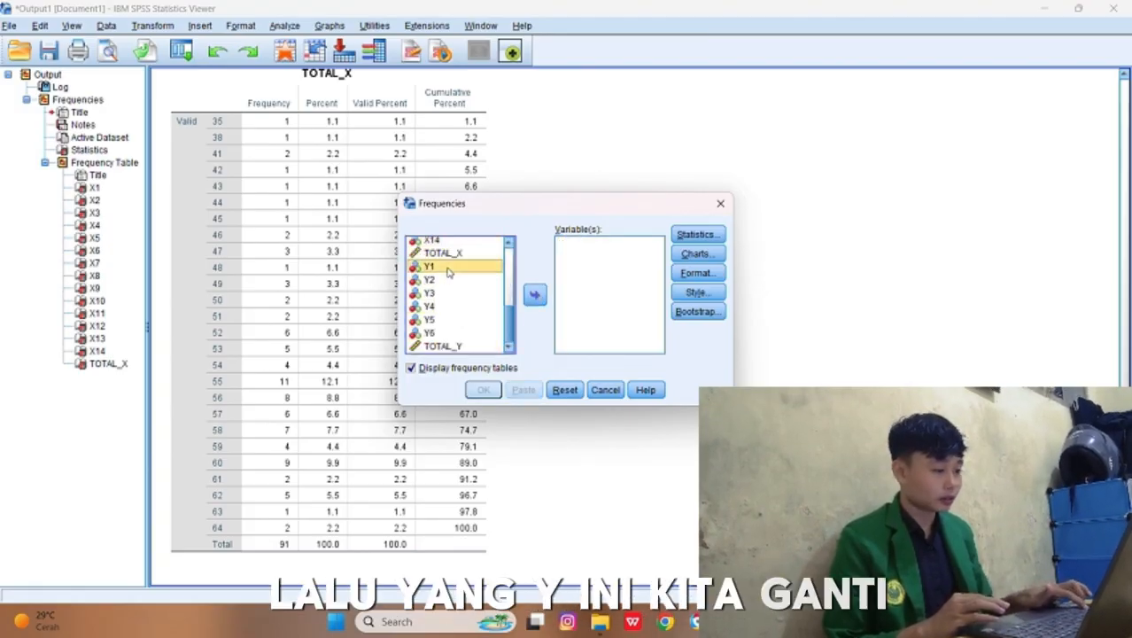
{"action": "key", "text": "shift+Down"}
{"action": "key", "text": "shift+Down"}
{"action": "key", "text": "shift+Down"}
{"action": "key", "text": "shift+Down"}
{"action": "key", "text": "shift+Down"}
{"action": "key", "text": "shift+Down"}
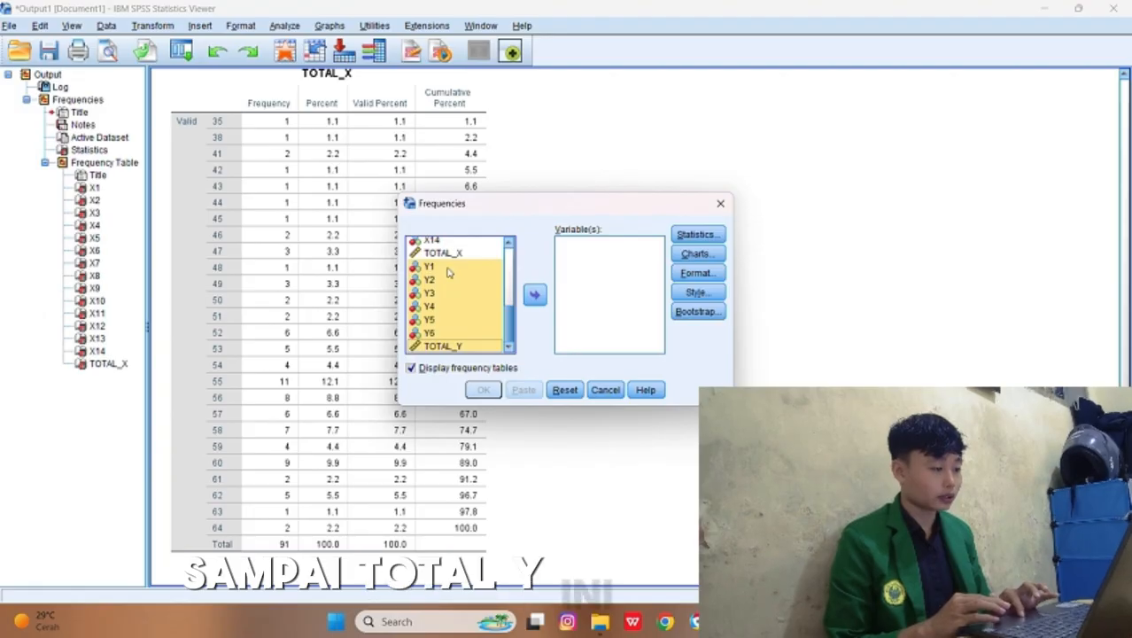
{"action": "left_click", "coordinate": [534, 294]}
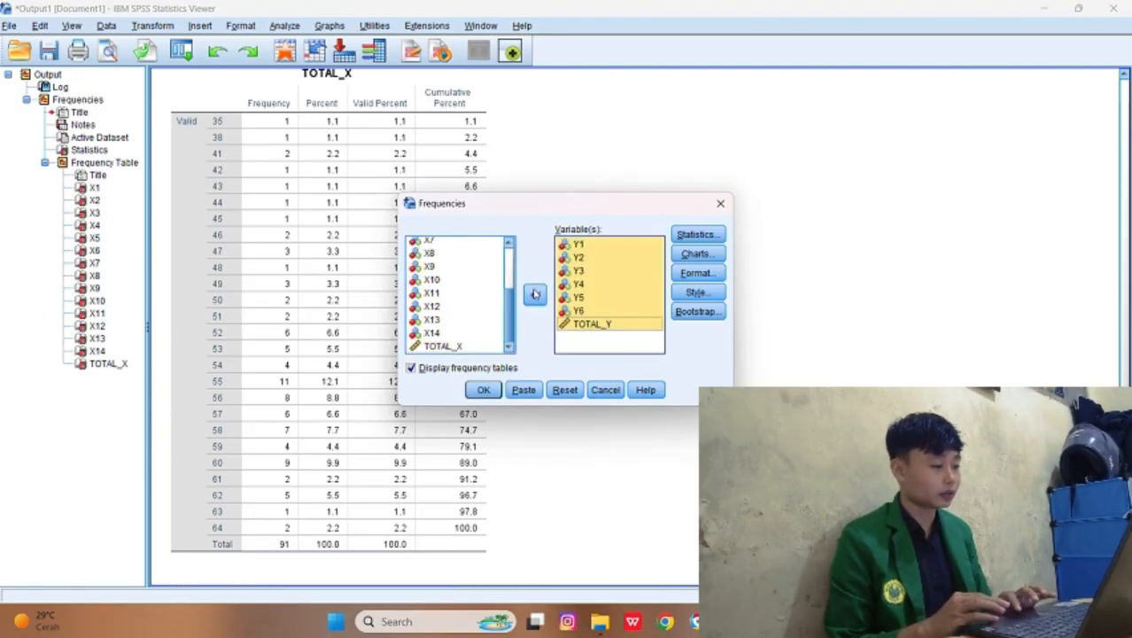
{"action": "left_click", "coordinate": [534, 294]}
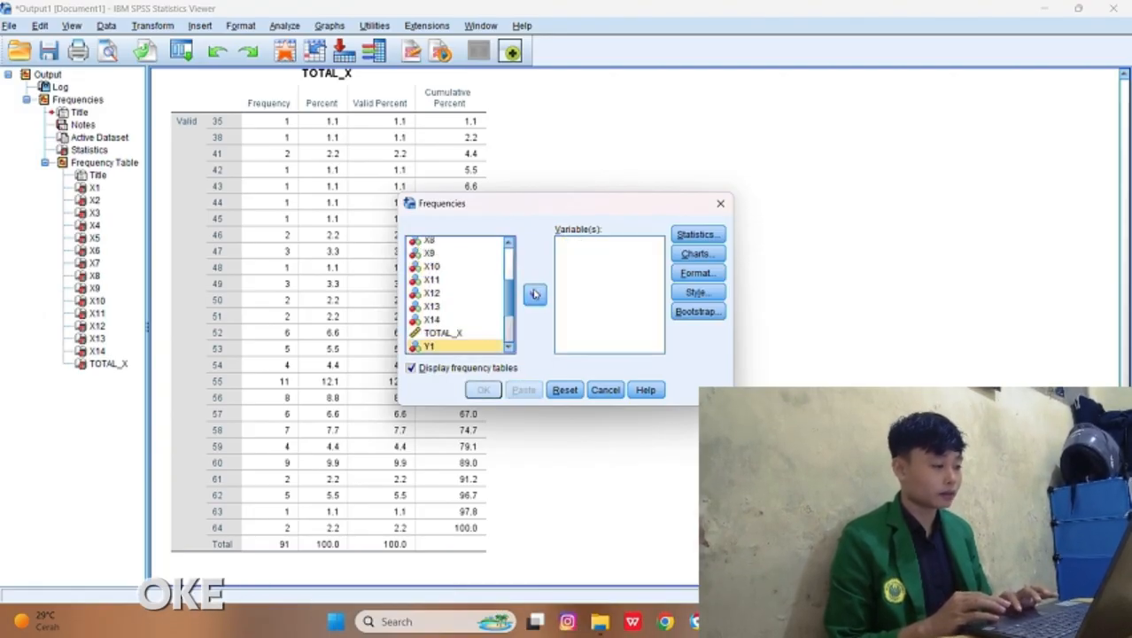
{"action": "left_click", "coordinate": [534, 294]}
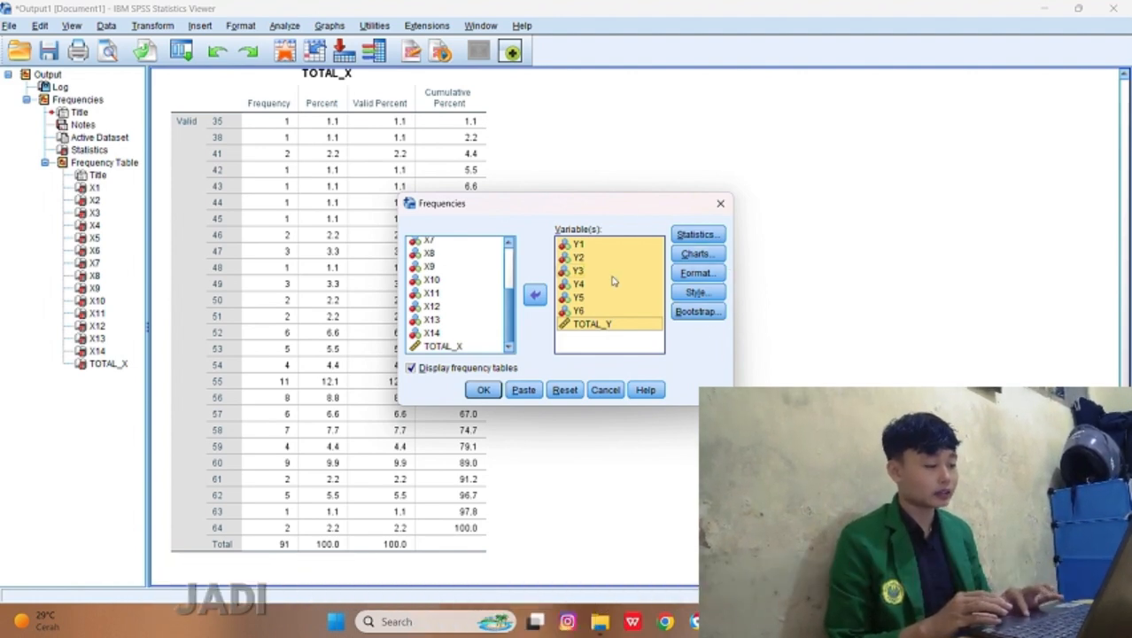
Step: Run the Frequencies analysis for the Y variables and review the X and Y frequency tables in the output
{"action": "left_click", "coordinate": [490, 394]}
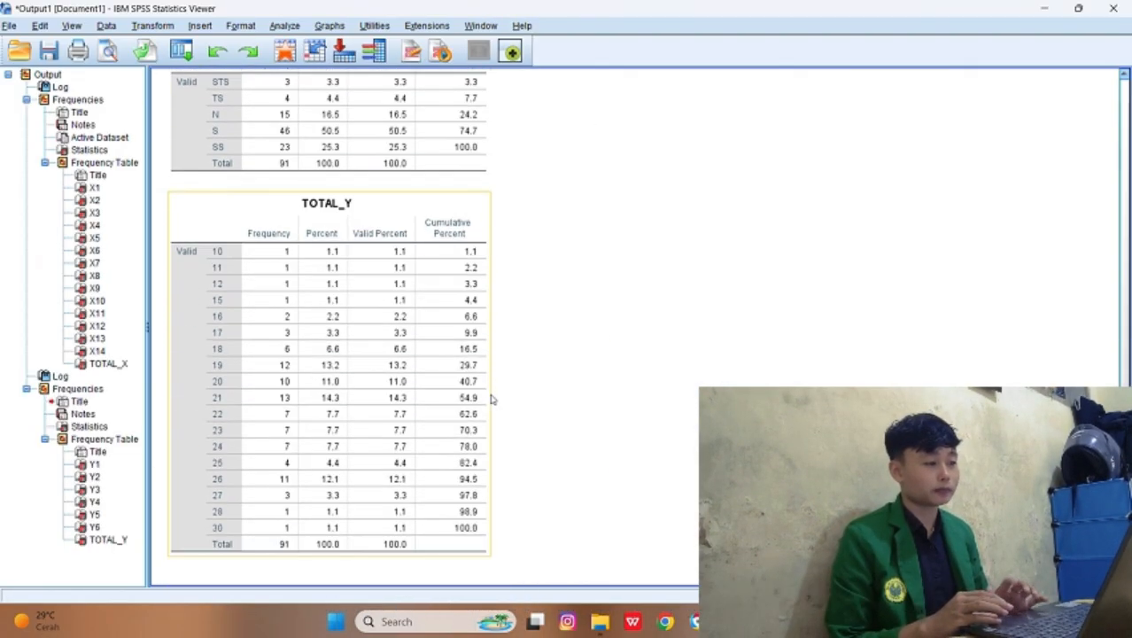
{"action": "scroll", "coordinate": [492, 399], "scroll_direction": "up", "scroll_amount": 8}
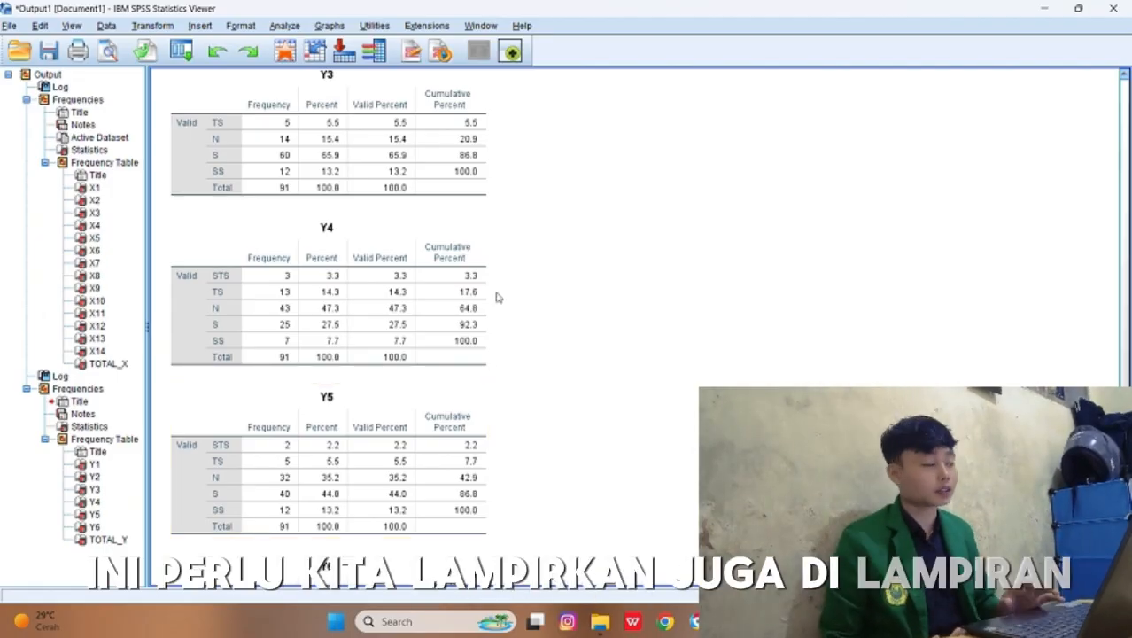
{"action": "scroll", "coordinate": [499, 297], "scroll_direction": "up", "scroll_amount": 15}
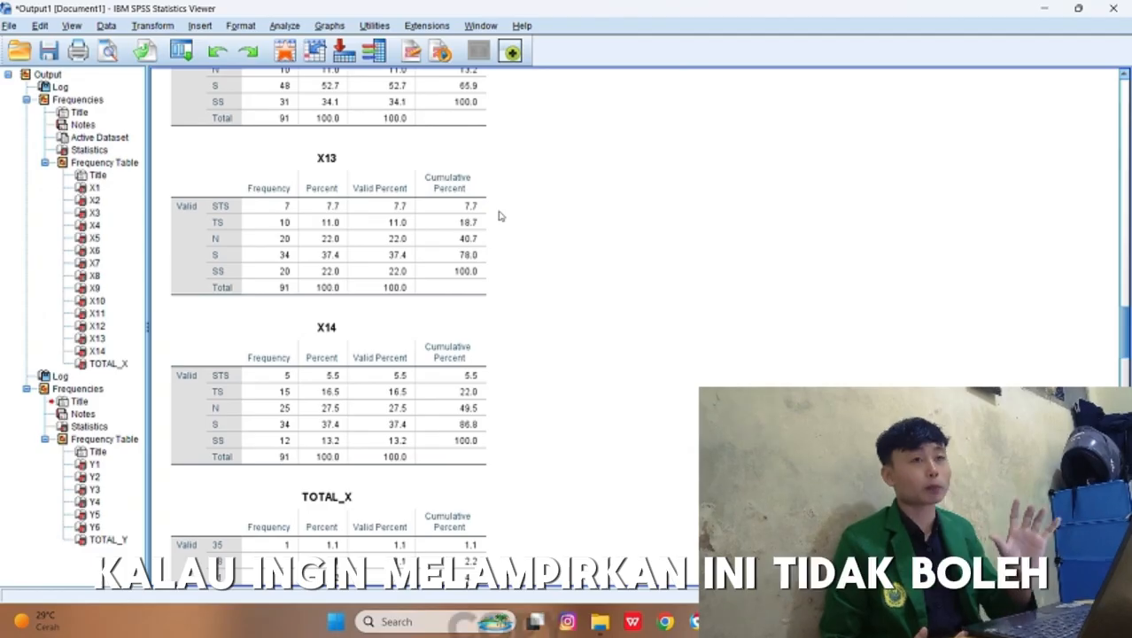
{"action": "scroll", "coordinate": [498, 216], "scroll_direction": "up", "scroll_amount": 15}
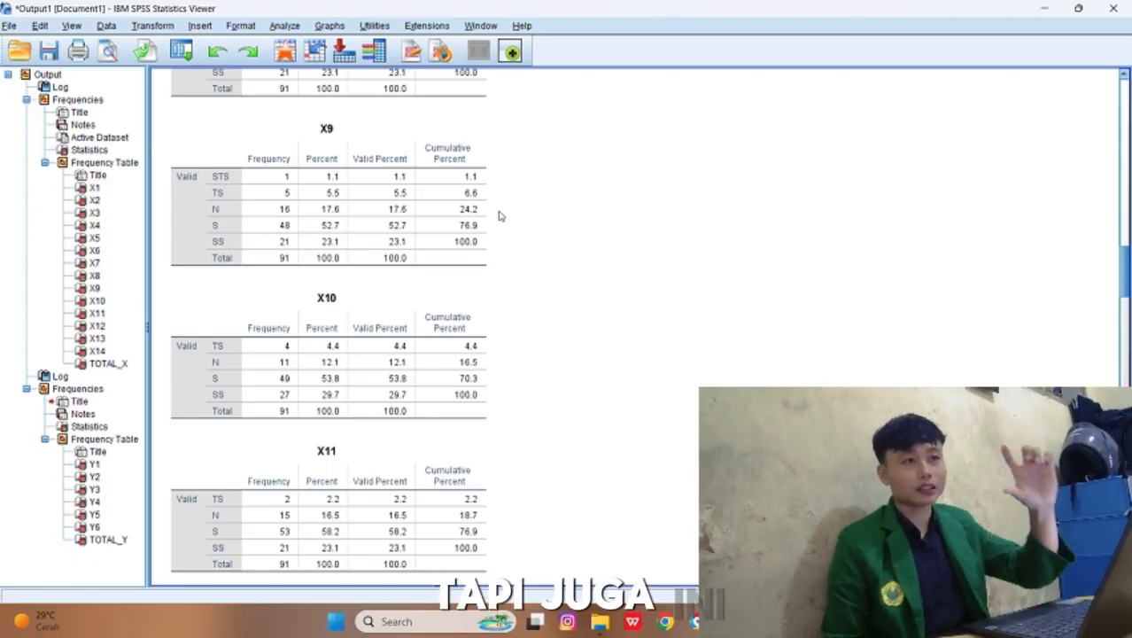
{"action": "scroll", "coordinate": [499, 215], "scroll_direction": "down", "scroll_amount": 5}
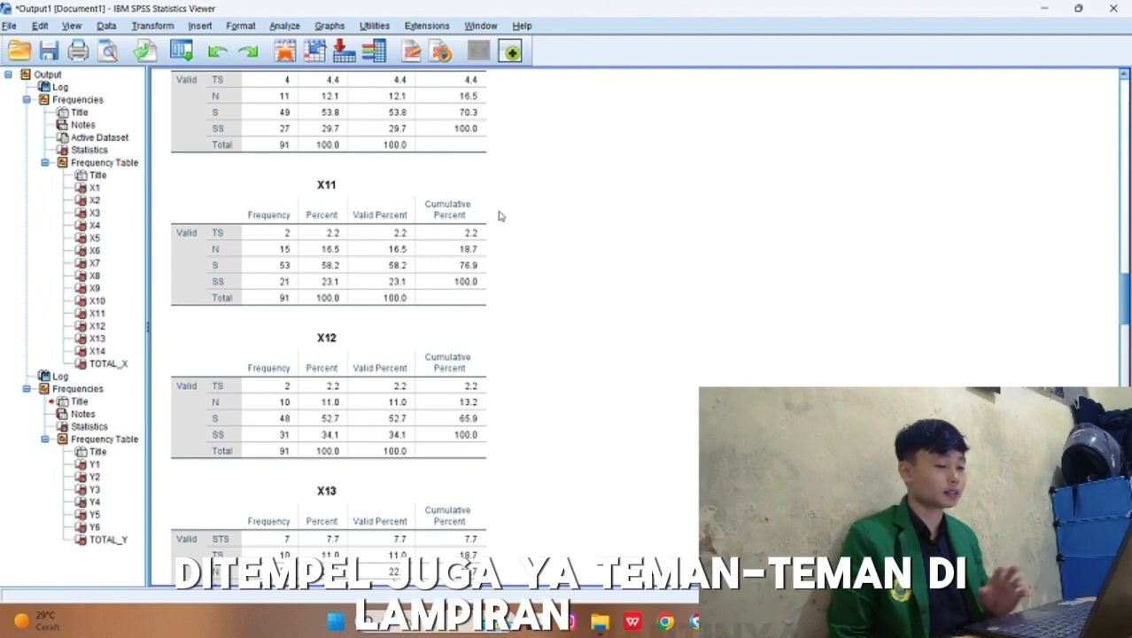
{"action": "scroll", "coordinate": [498, 215], "scroll_direction": "down", "scroll_amount": 10}
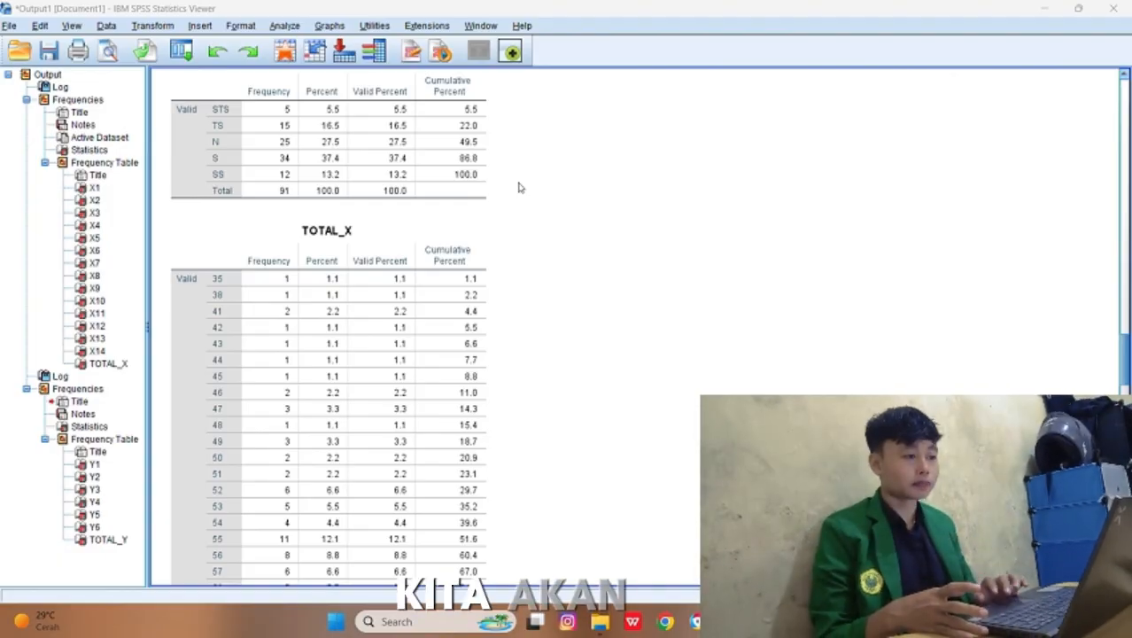
{"action": "scroll", "coordinate": [520, 187], "scroll_direction": "down", "scroll_amount": 20}
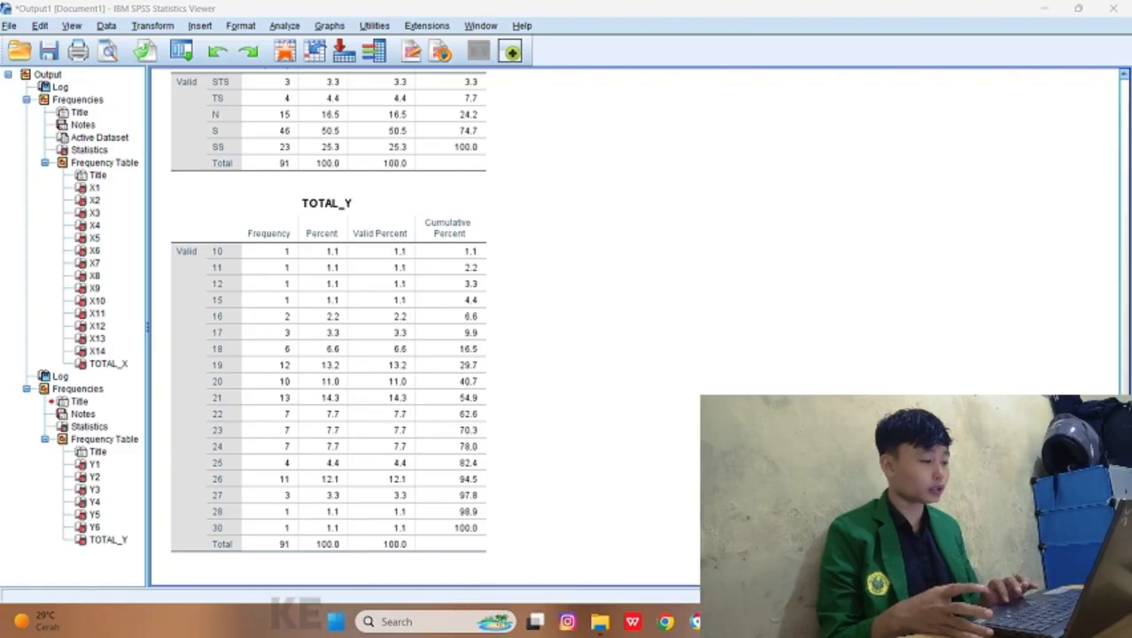
Step: Switch to the SPSS Data Editor, start a Bivariate Correlations analysis, and add X1 through TOTAL_X as its variables
{"action": "left_click", "coordinate": [697, 621]}
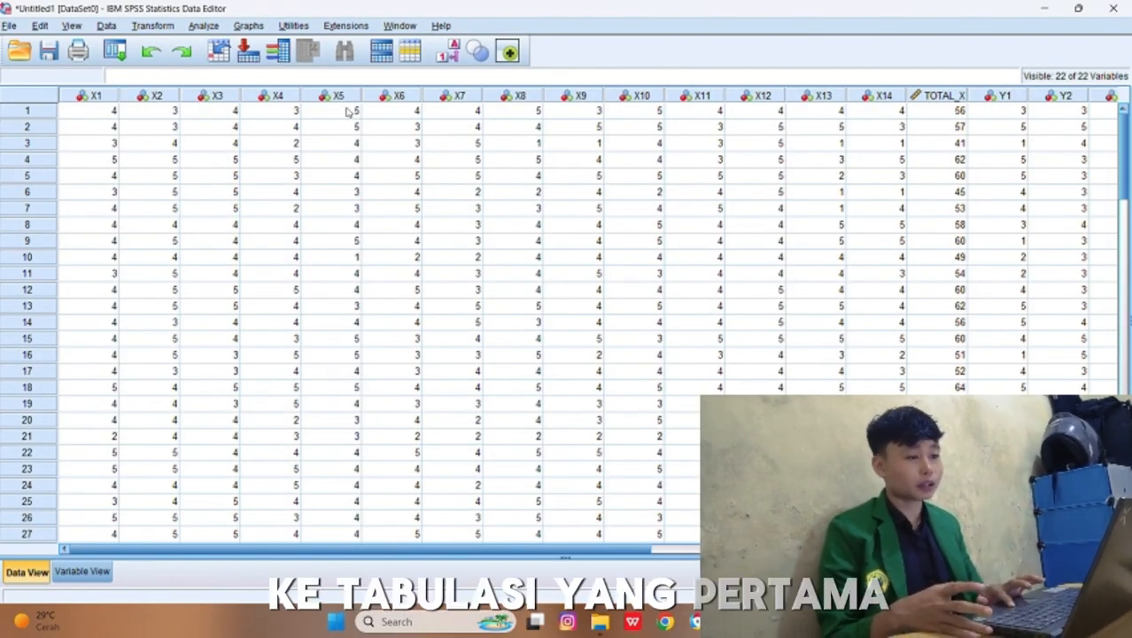
{"action": "left_click", "coordinate": [203, 25]}
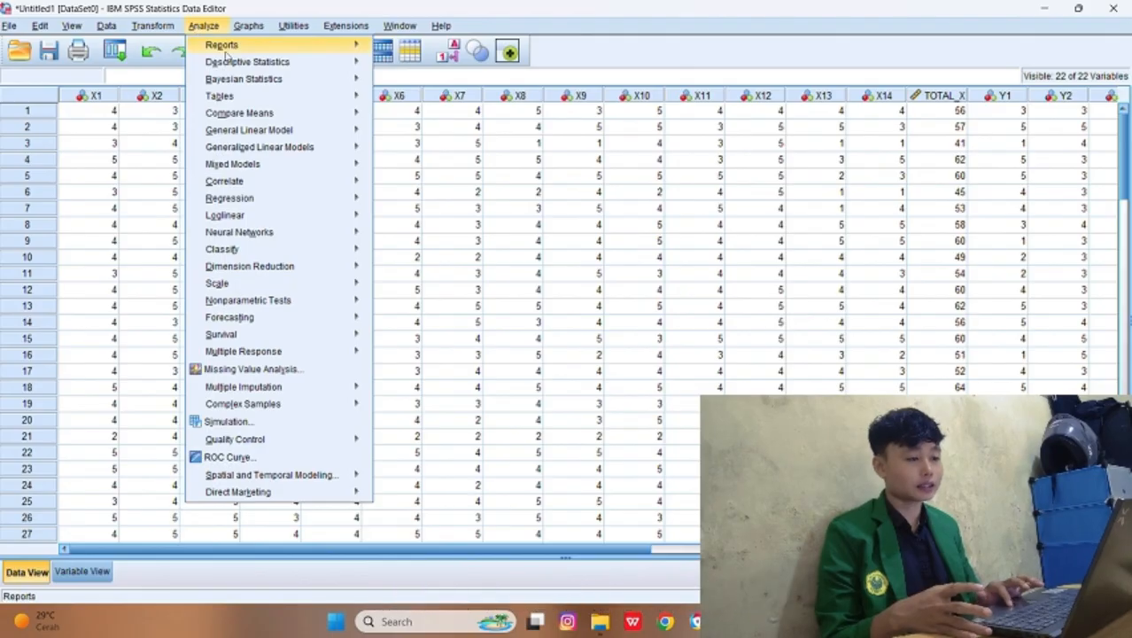
{"action": "mouse_move", "coordinate": [255, 183]}
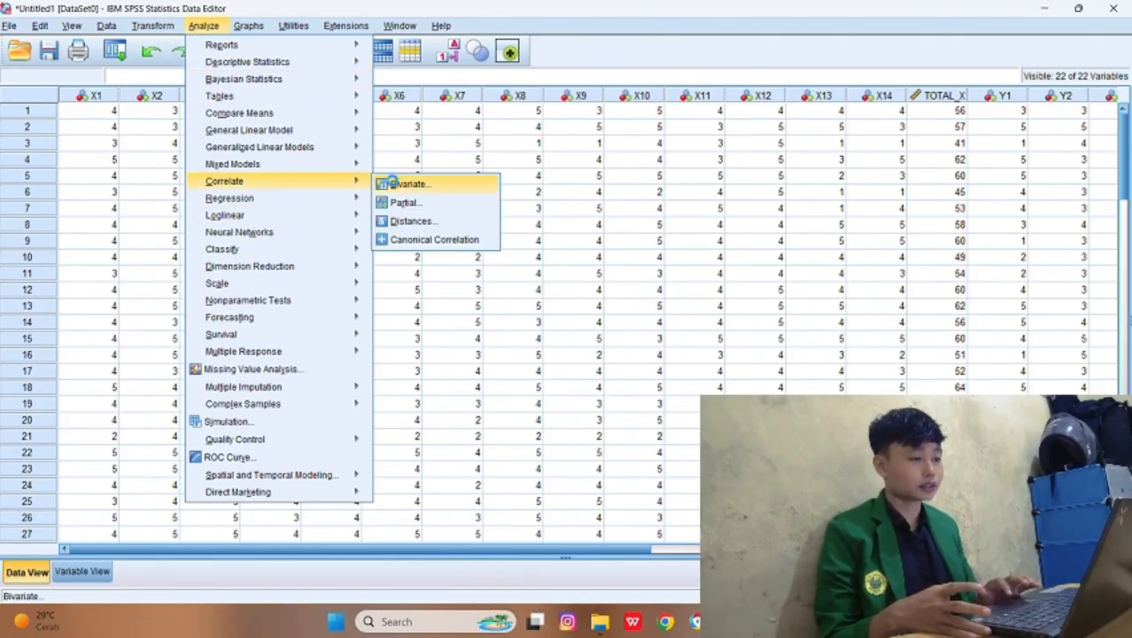
{"action": "left_click", "coordinate": [394, 184]}
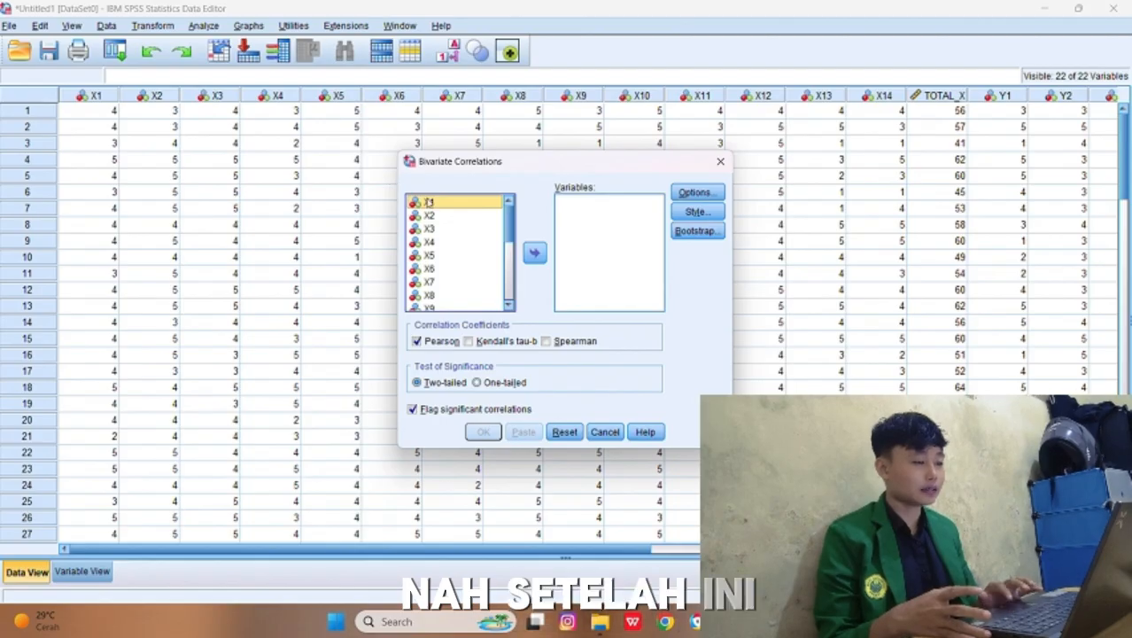
{"action": "scroll", "coordinate": [471, 245], "scroll_direction": "down", "scroll_amount": 2}
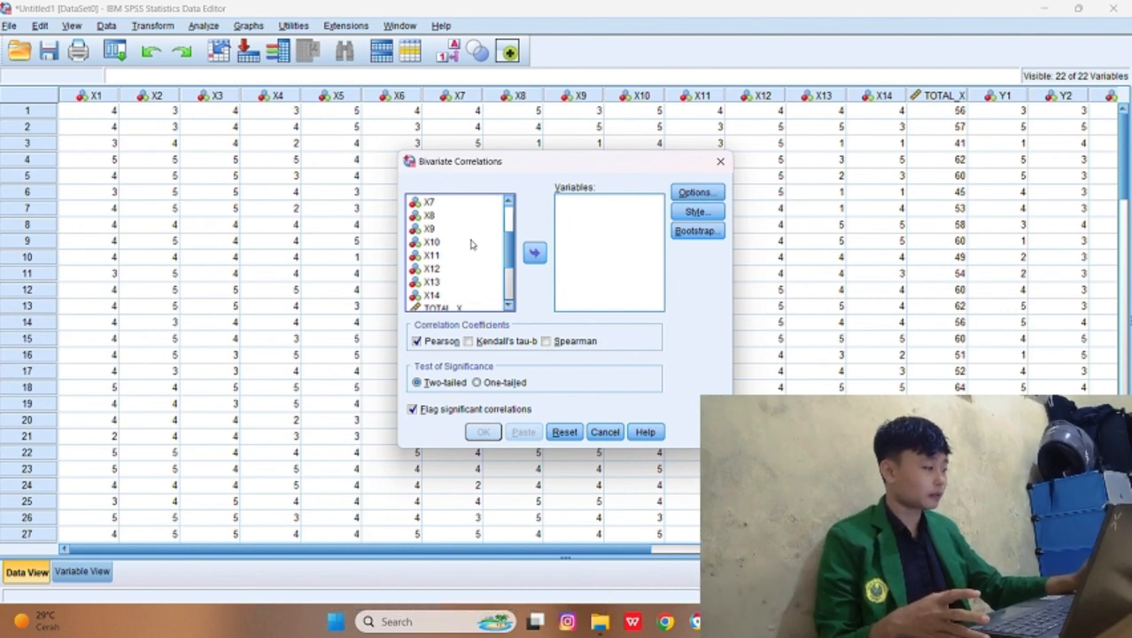
{"action": "scroll", "coordinate": [471, 245], "scroll_direction": "up", "scroll_amount": 1}
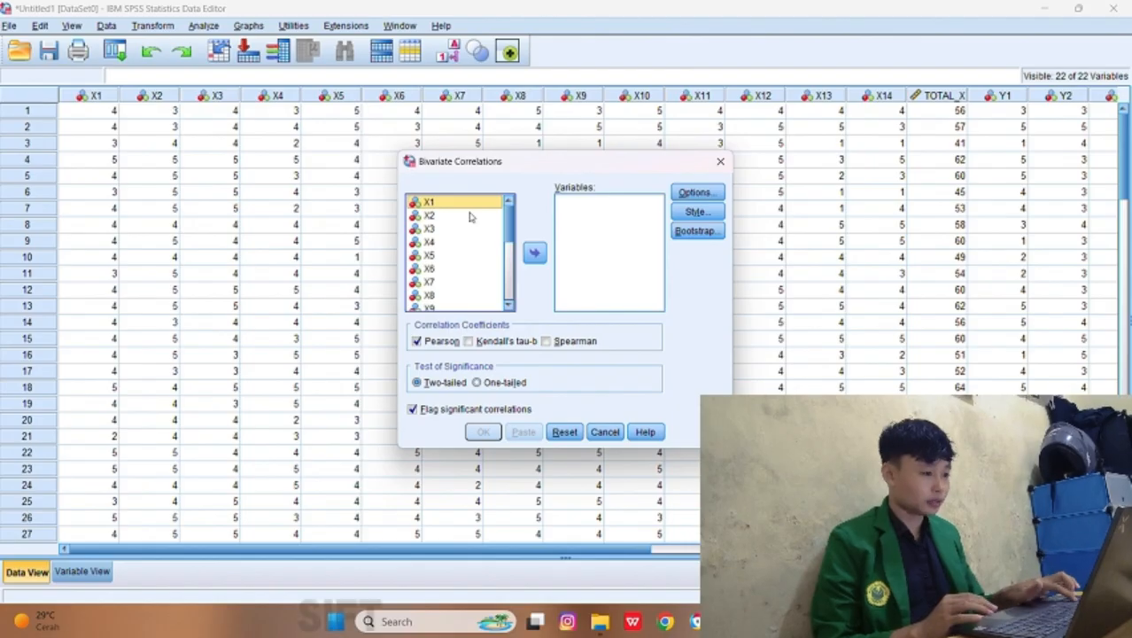
{"action": "key", "text": "shift+Down"}
{"action": "key", "text": "shift+Down"}
{"action": "key", "text": "shift+Down"}
{"action": "key", "text": "shift+Down"}
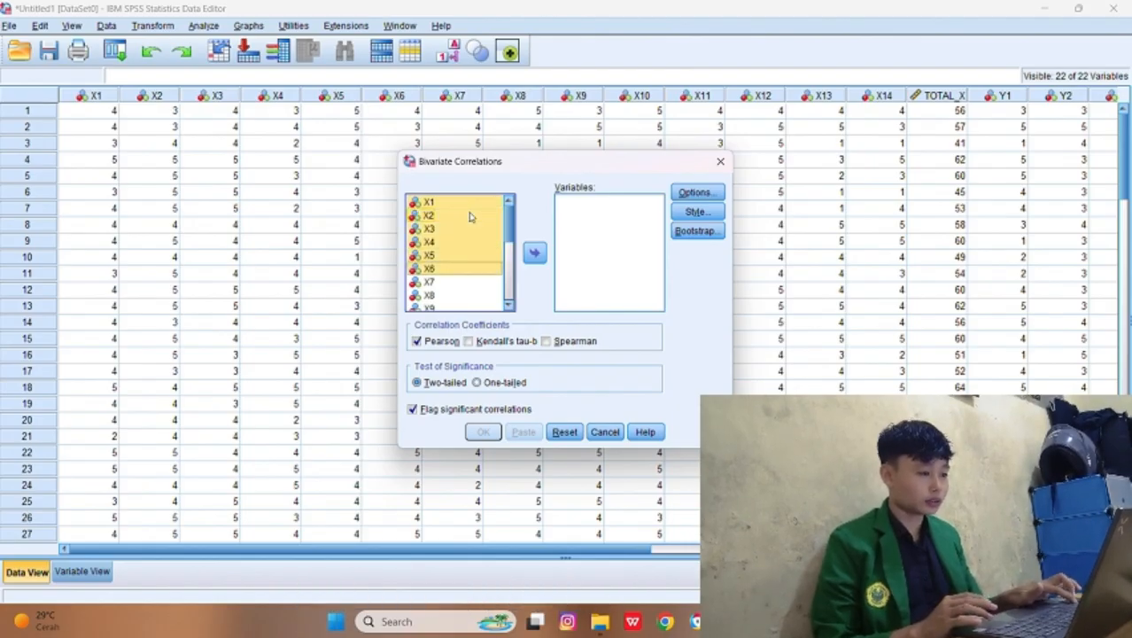
{"action": "key", "text": "shift+Down"}
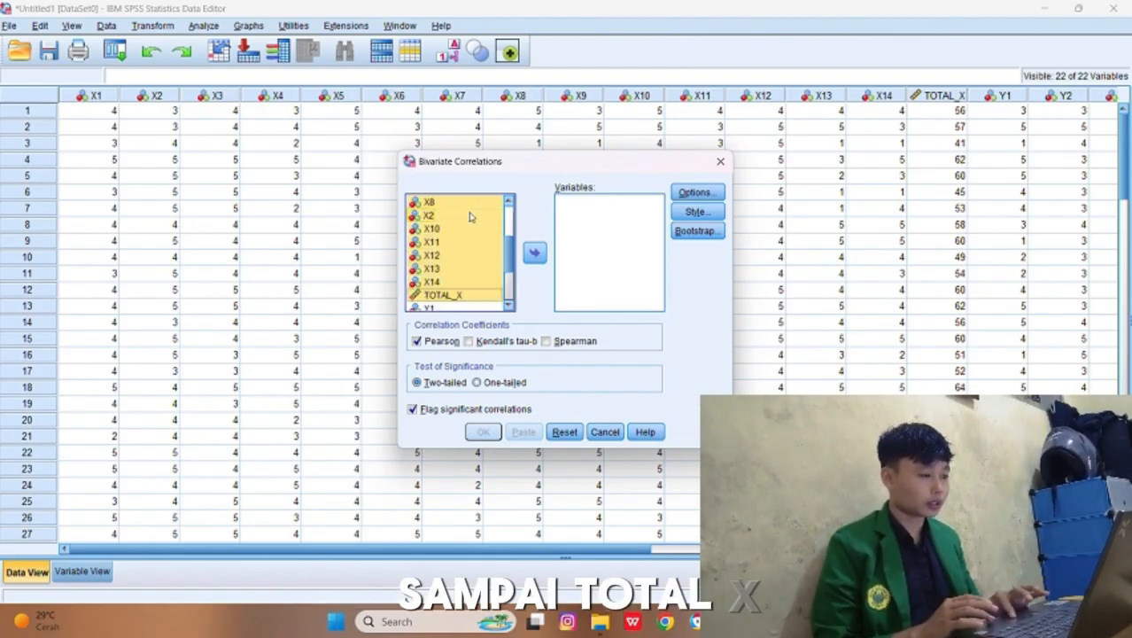
{"action": "left_click", "coordinate": [534, 252]}
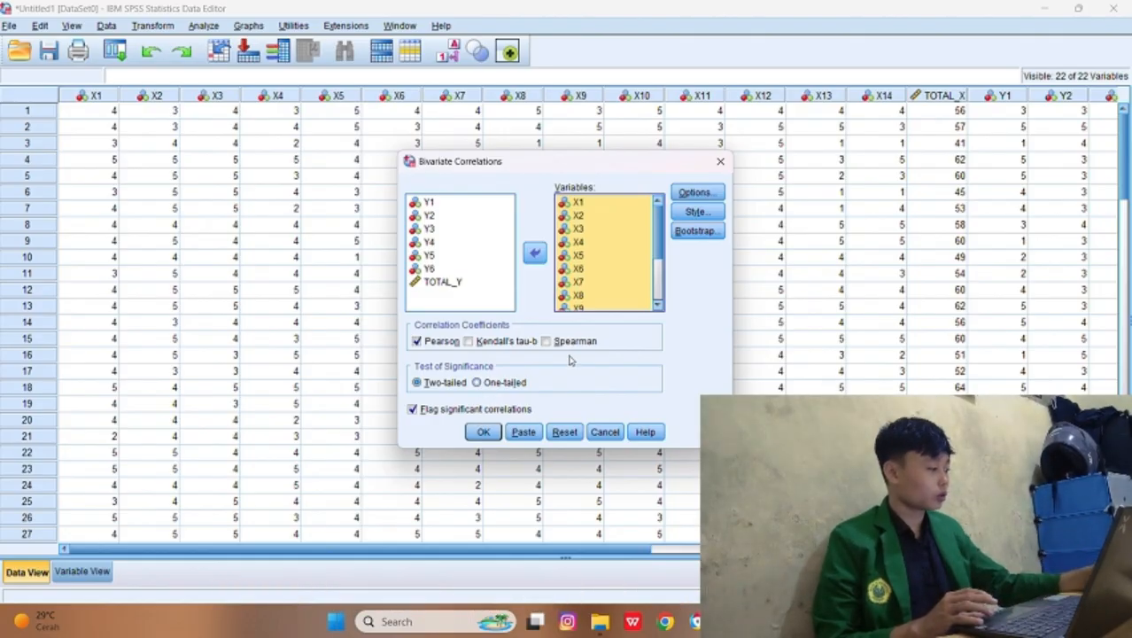
Step: Run the two-tailed Pearson correlation and review the correlation table down to the TOTAL_X row
{"action": "left_click", "coordinate": [485, 432]}
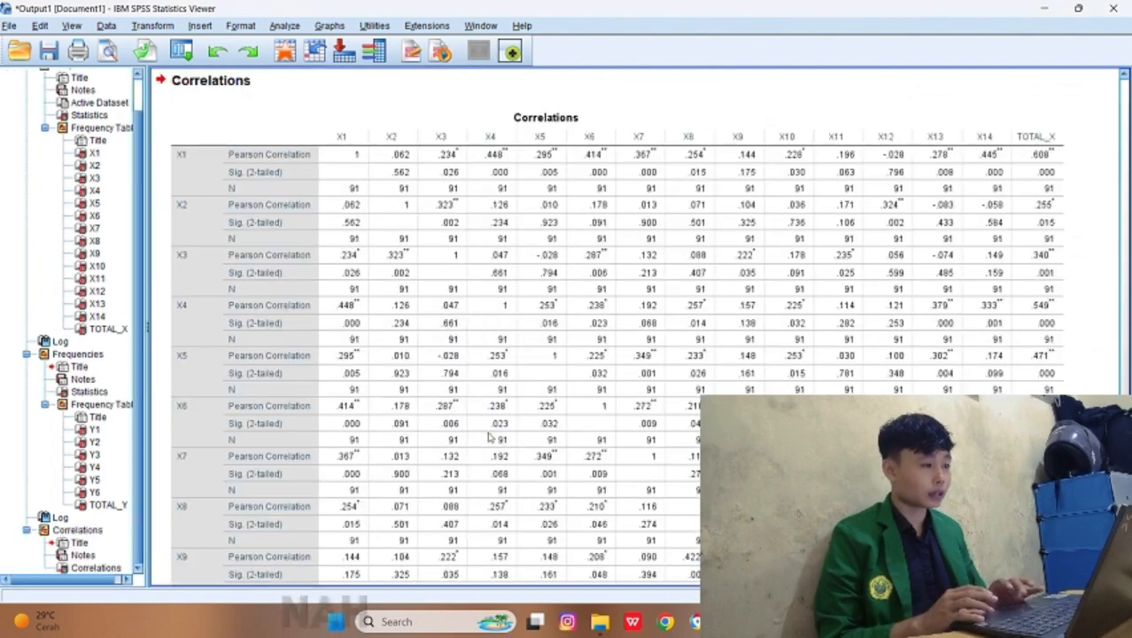
{"action": "scroll", "coordinate": [487, 436], "scroll_direction": "down", "scroll_amount": 6}
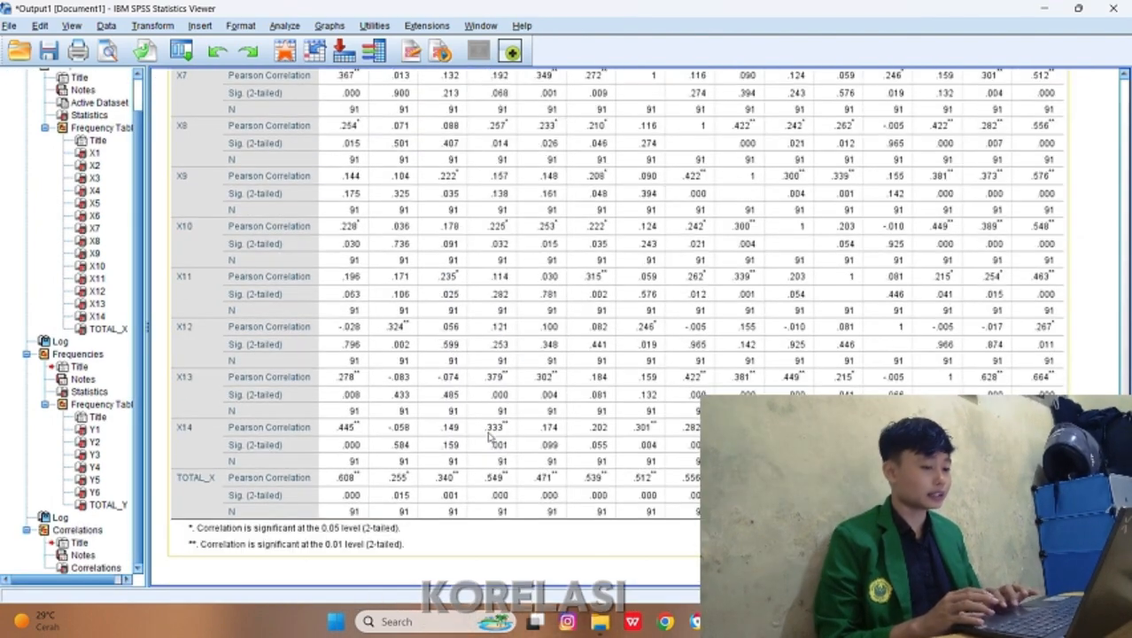
{"action": "scroll", "coordinate": [487, 436], "scroll_direction": "down", "scroll_amount": 3}
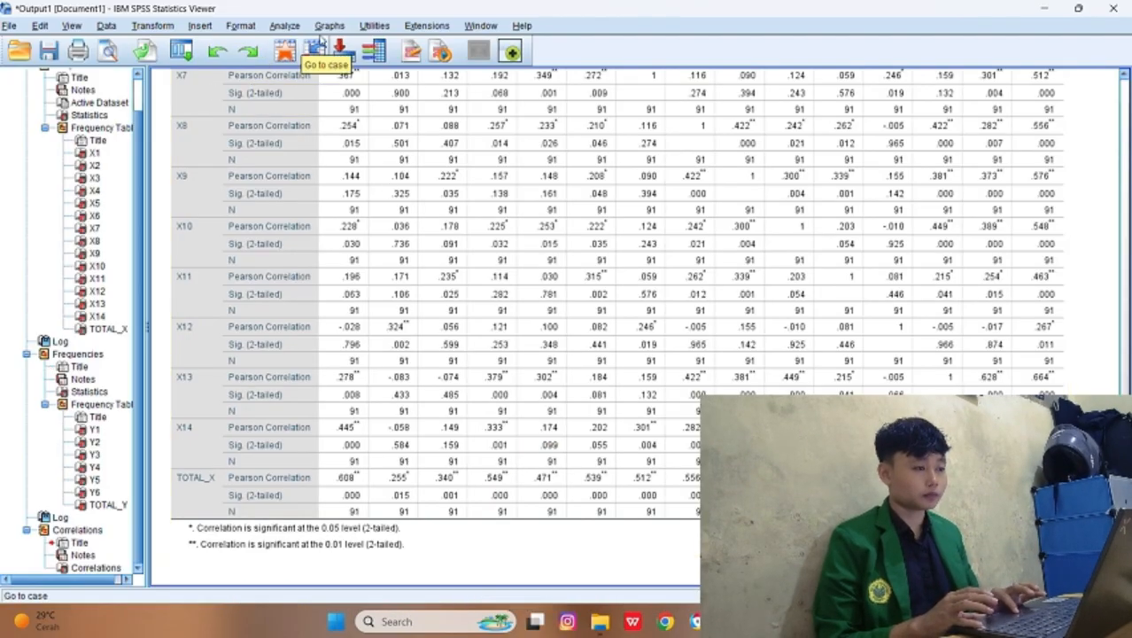
Step: Start another Bivariate Correlations analysis and remove X1 through TOTAL_X from its variables
{"action": "left_click", "coordinate": [281, 25]}
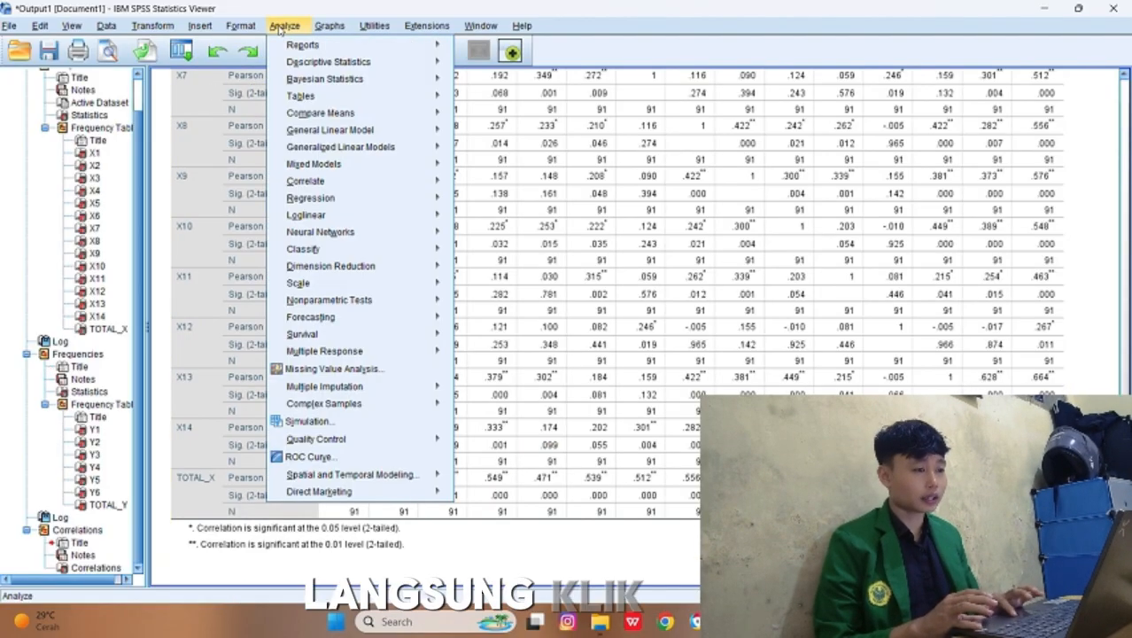
{"action": "mouse_move", "coordinate": [334, 181]}
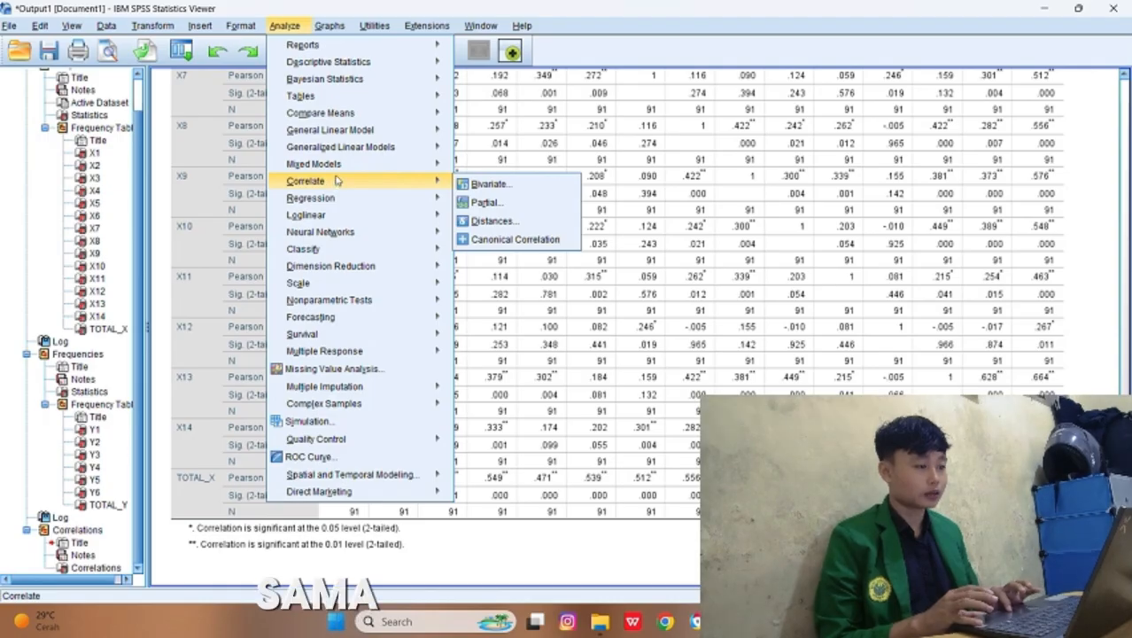
{"action": "mouse_move", "coordinate": [425, 198]}
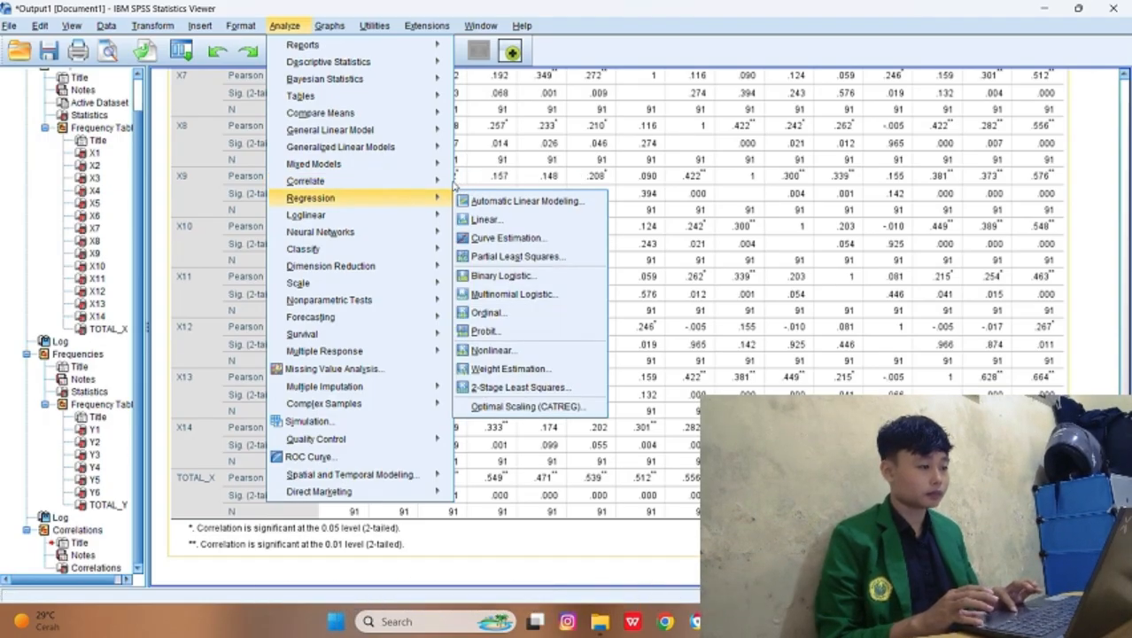
{"action": "left_click", "coordinate": [463, 185]}
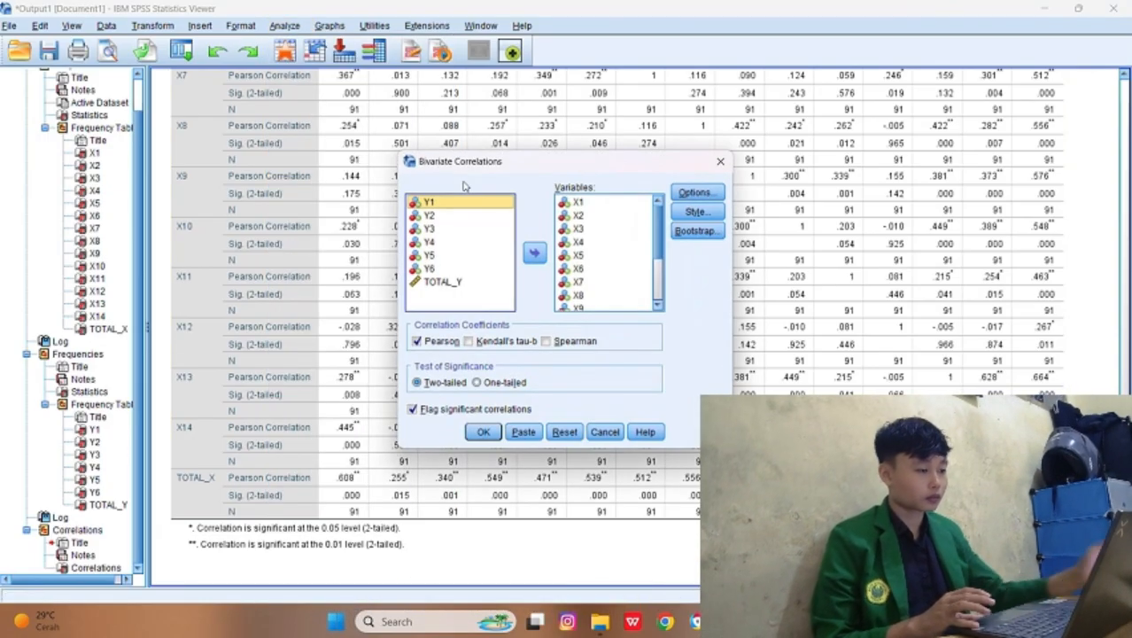
{"action": "left_click", "coordinate": [574, 206]}
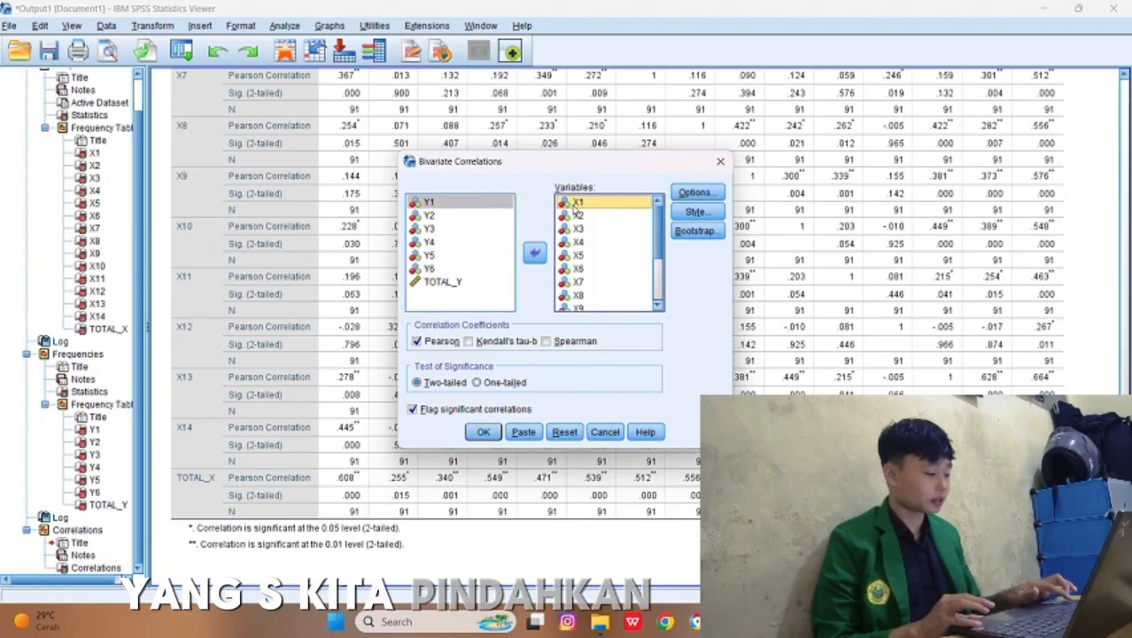
{"action": "key", "text": "shift+Down"}
{"action": "key", "text": "shift+Down"}
{"action": "key", "text": "shift+Down"}
{"action": "key", "text": "shift+Down"}
{"action": "key", "text": "shift+Down"}
{"action": "key", "text": "shift+Down"}
{"action": "key", "text": "shift+Down"}
{"action": "key", "text": "shift+Down"}
{"action": "key", "text": "shift+Down"}
{"action": "key", "text": "shift+Down"}
{"action": "key", "text": "shift+Down"}
{"action": "key", "text": "shift+Down"}
{"action": "key", "text": "shift+Down"}
{"action": "key", "text": "shift+Down"}
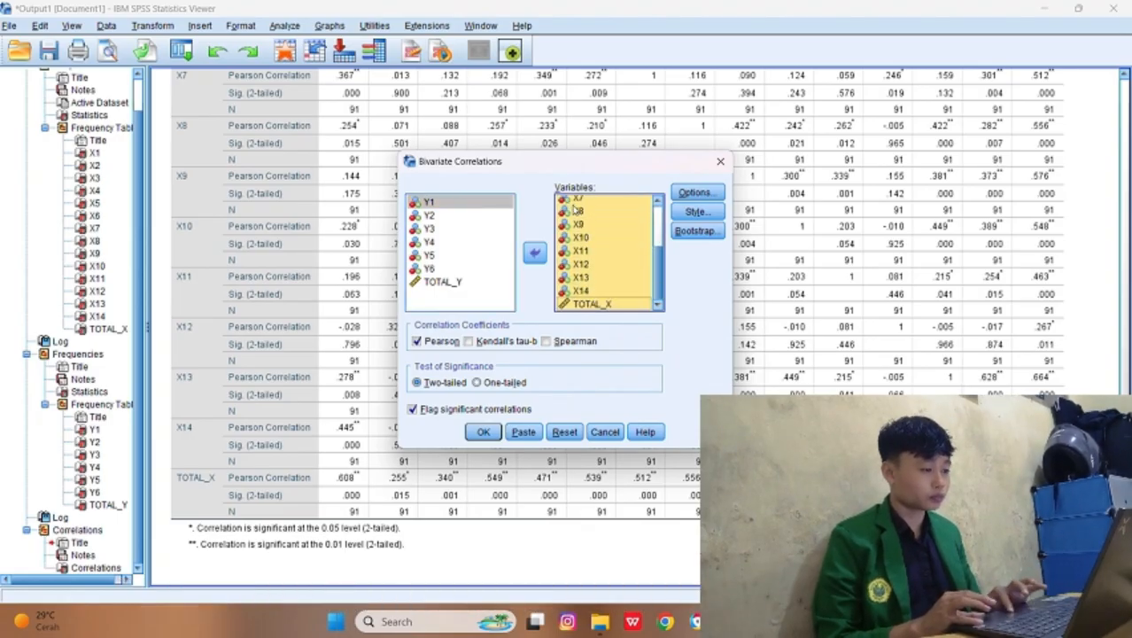
{"action": "left_click", "coordinate": [534, 252]}
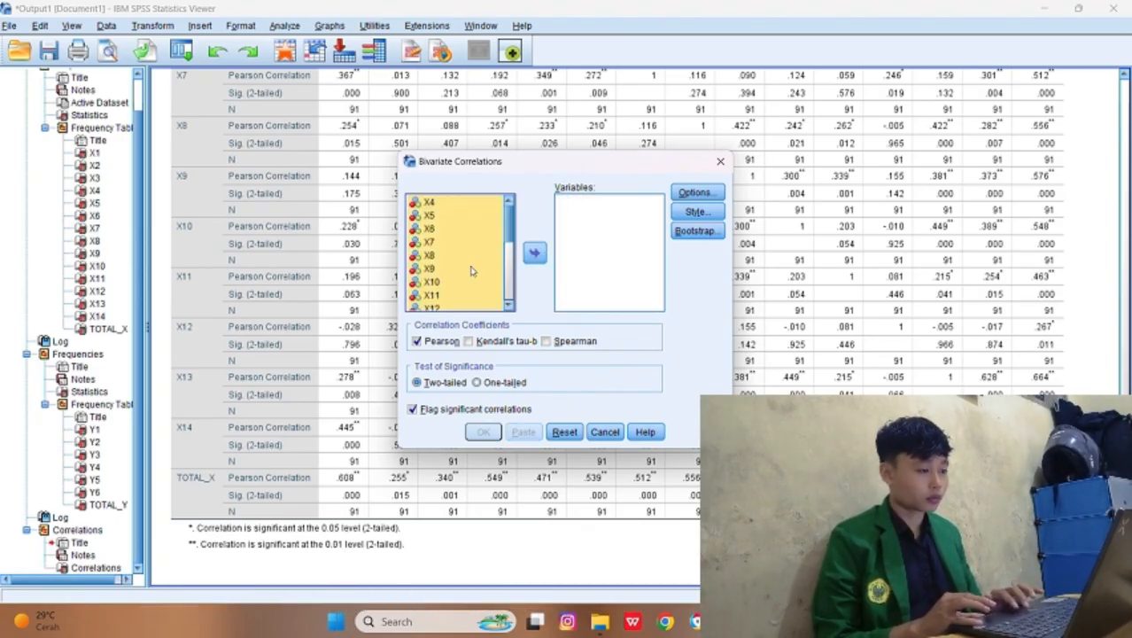
Step: Add Y1 through TOTAL_Y as the correlation variables and run the two-tailed Pearson correlation
{"action": "scroll", "coordinate": [471, 271], "scroll_direction": "down", "scroll_amount": 3}
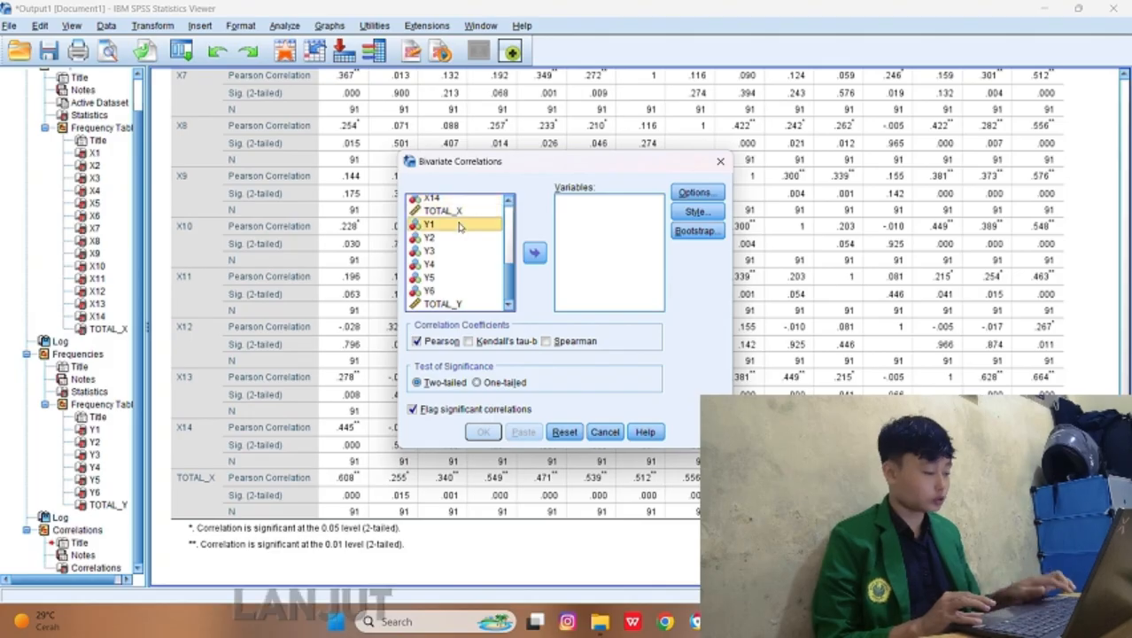
{"action": "key", "text": "shift+Down"}
{"action": "key", "text": "shift+Down"}
{"action": "key", "text": "shift+Down"}
{"action": "key", "text": "shift+Down"}
{"action": "key", "text": "shift+Down"}
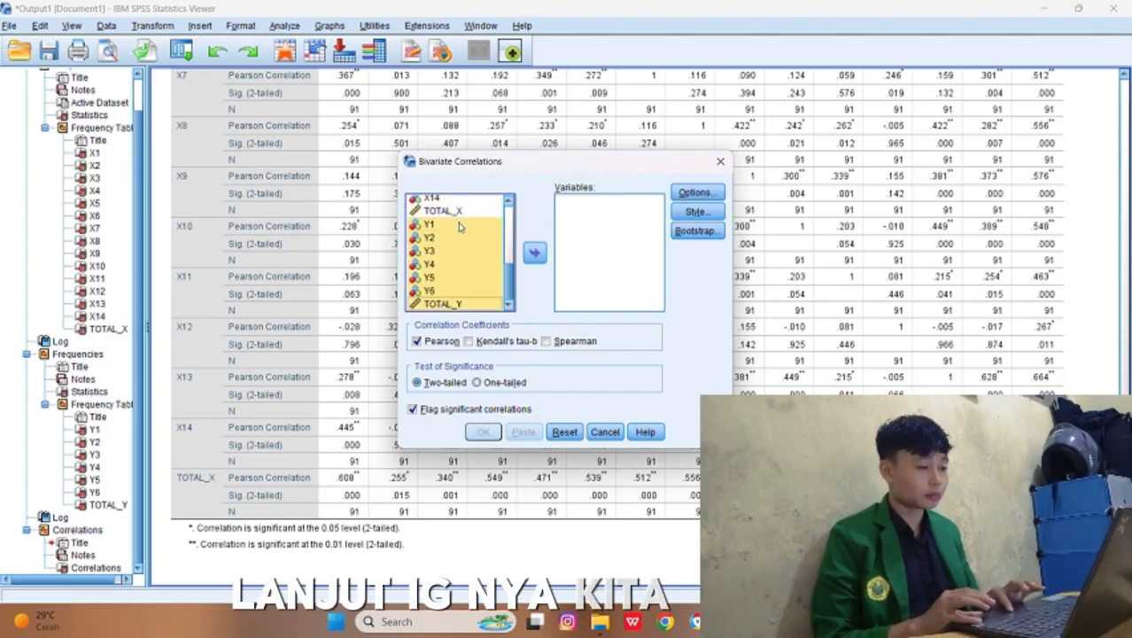
{"action": "left_click", "coordinate": [533, 255]}
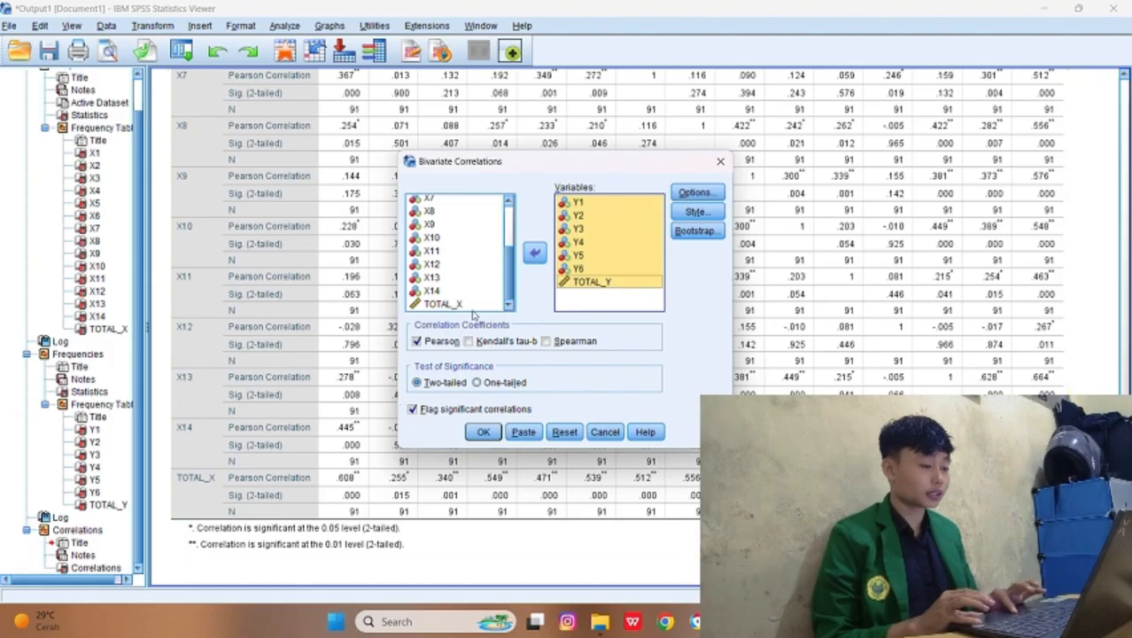
{"action": "left_click", "coordinate": [485, 432]}
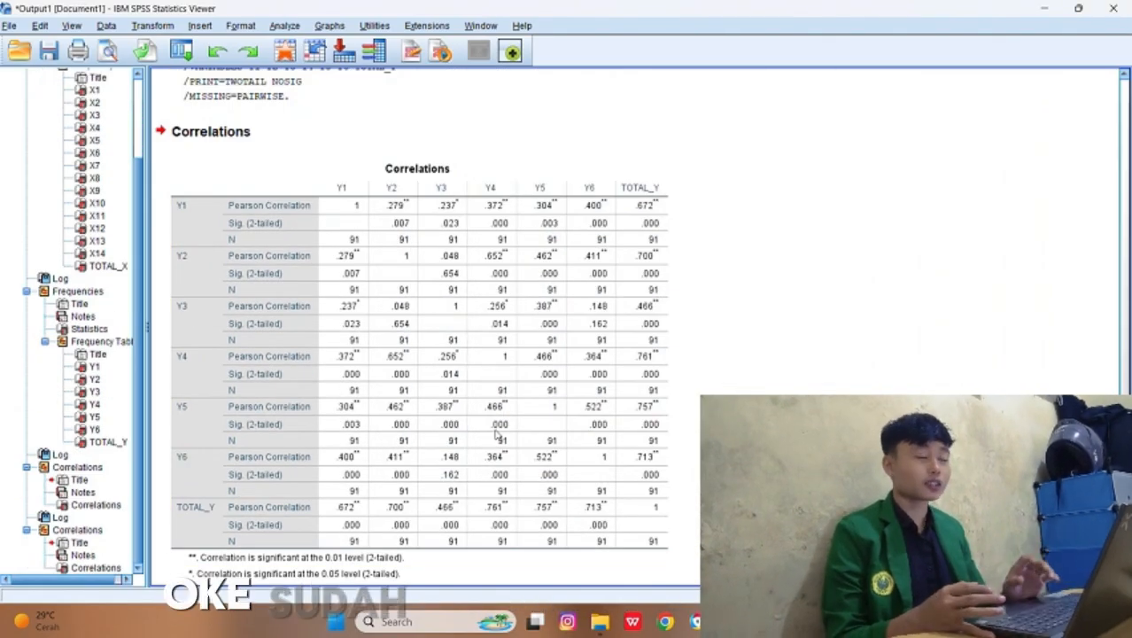
Step: Examine the Y correlation table and the Pearson, significance and N rows of the X correlation table
{"action": "left_click", "coordinate": [498, 432]}
{"action": "scroll", "coordinate": [497, 432], "scroll_direction": "up", "scroll_amount": 1}
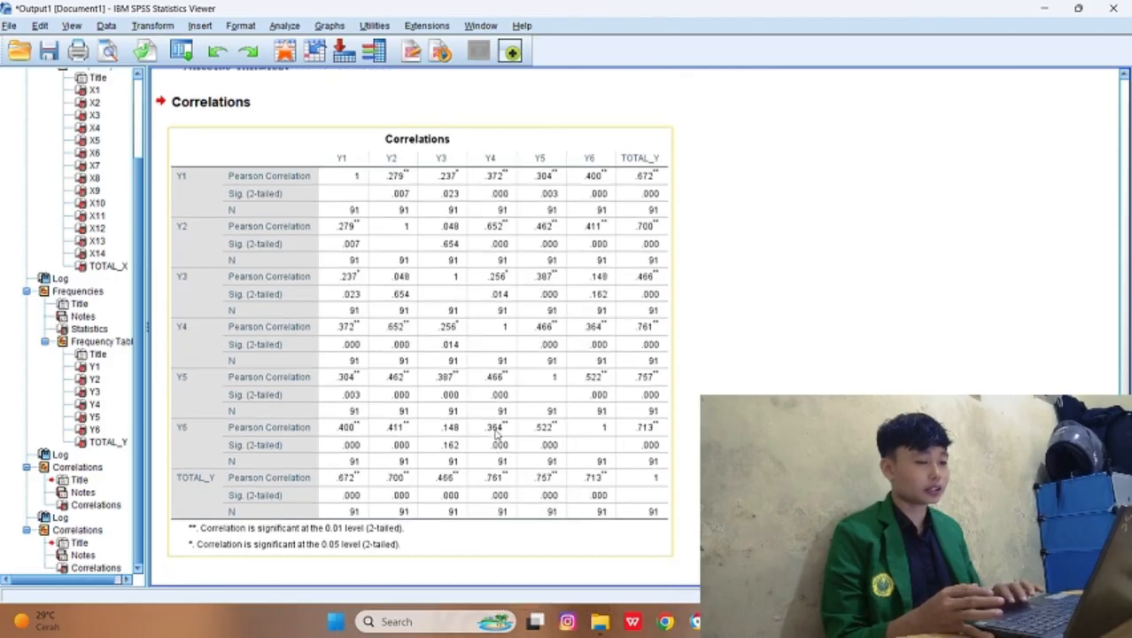
{"action": "scroll", "coordinate": [498, 432], "scroll_direction": "up", "scroll_amount": 7}
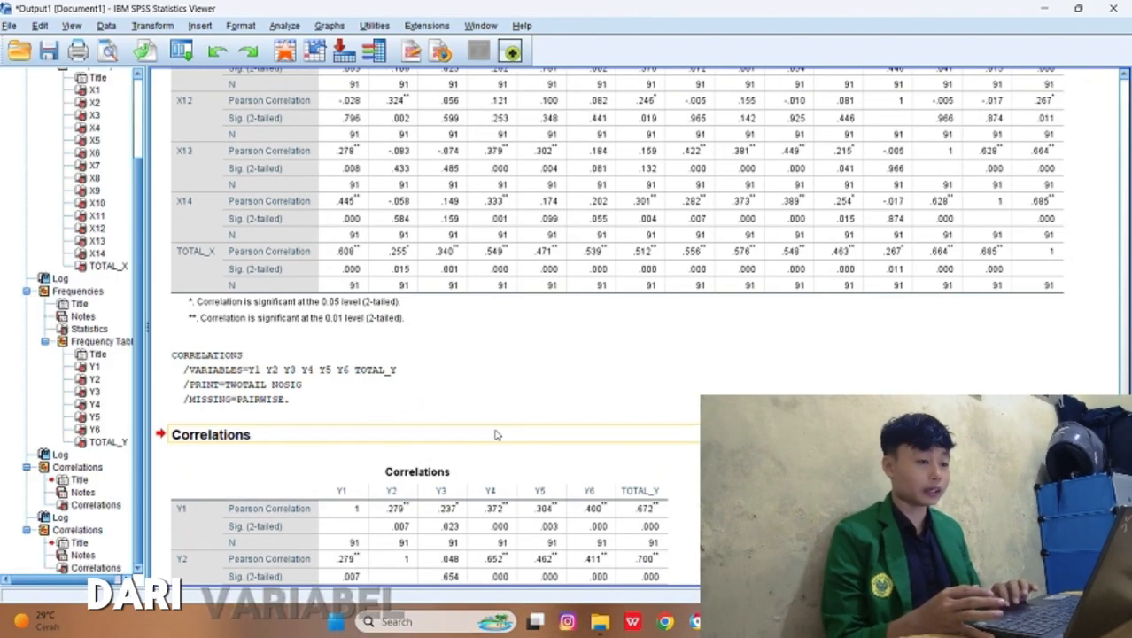
{"action": "scroll", "coordinate": [497, 431], "scroll_direction": "down", "scroll_amount": 2}
{"action": "scroll", "coordinate": [498, 432], "scroll_direction": "down", "scroll_amount": 7}
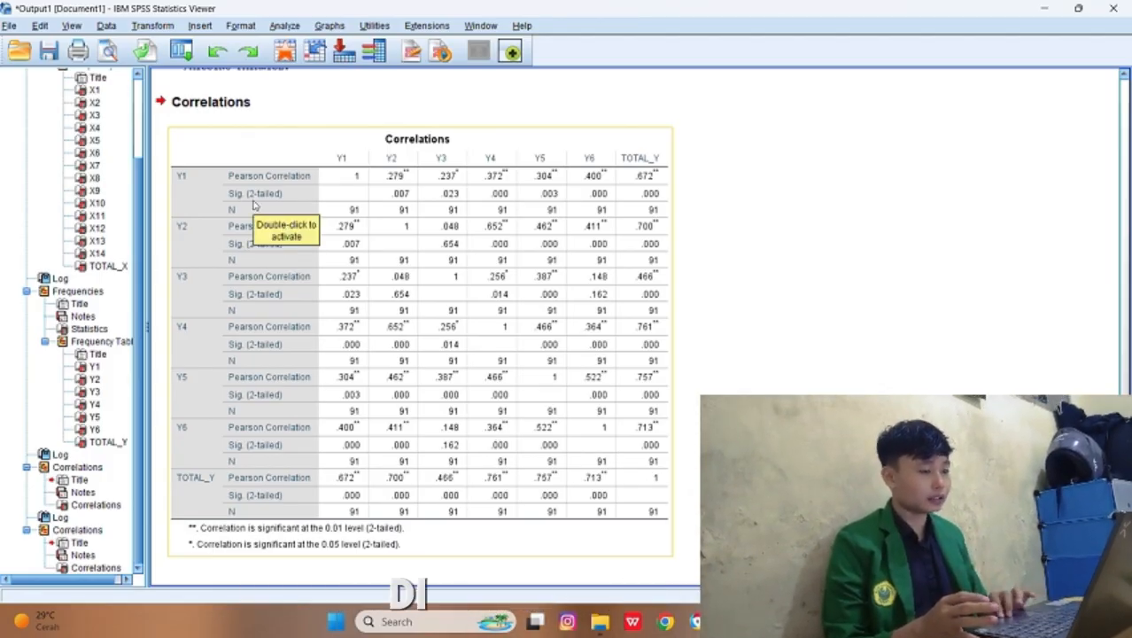
{"action": "scroll", "coordinate": [253, 205], "scroll_direction": "up", "scroll_amount": 10}
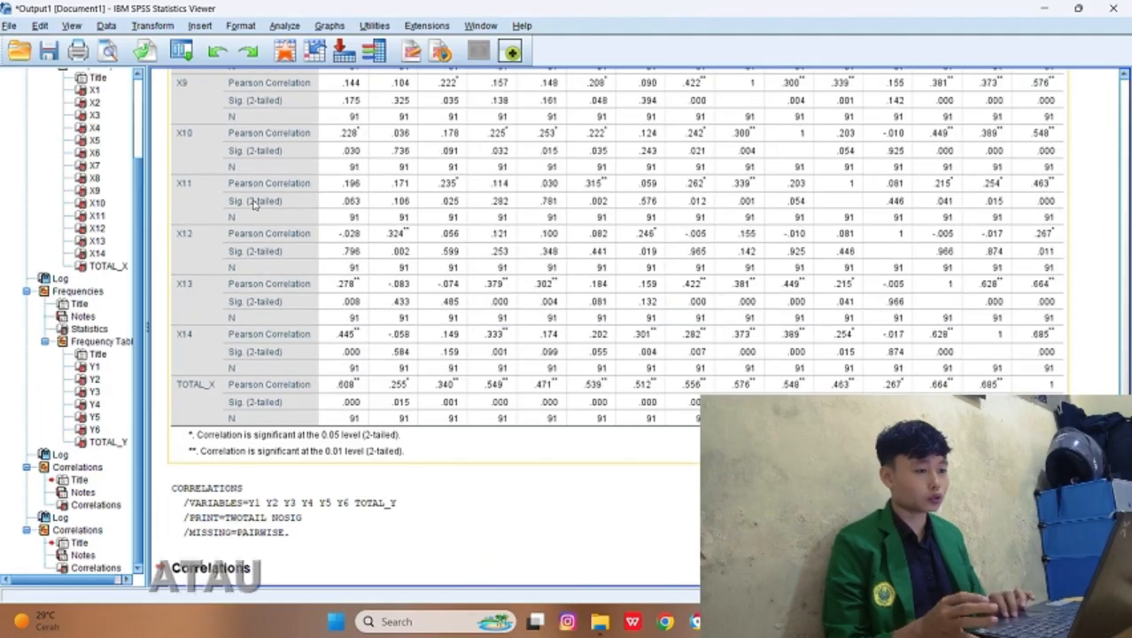
{"action": "scroll", "coordinate": [253, 205], "scroll_direction": "up", "scroll_amount": 10}
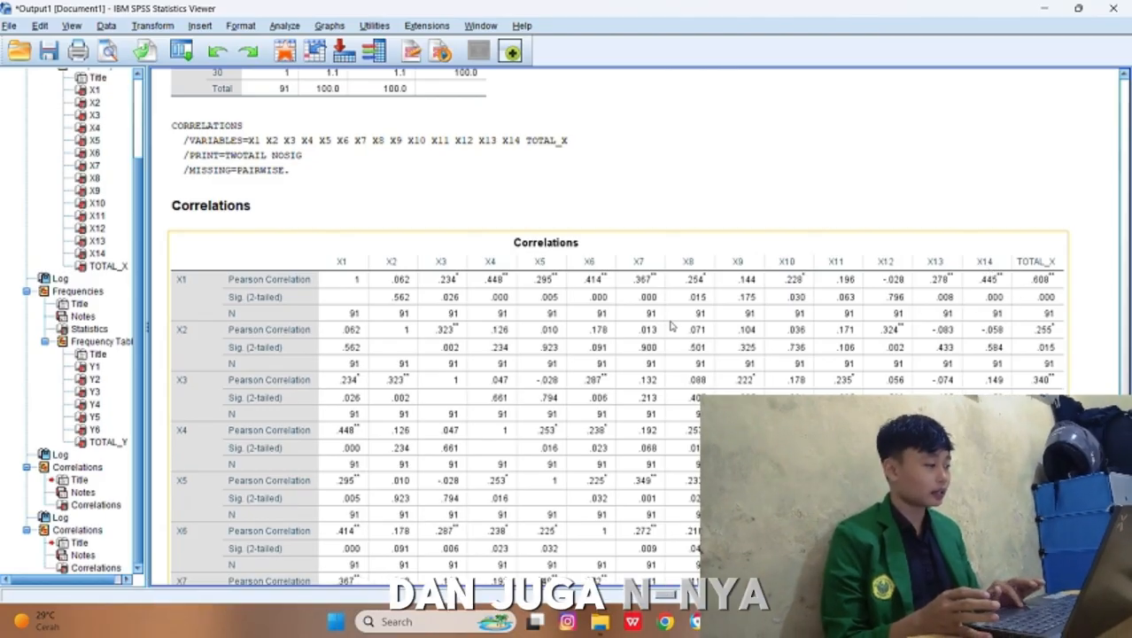
Step: Check the validity of the items in the TOTAL_X column of the X correlation table and in the Y correlation table
{"action": "left_click", "coordinate": [1075, 315]}
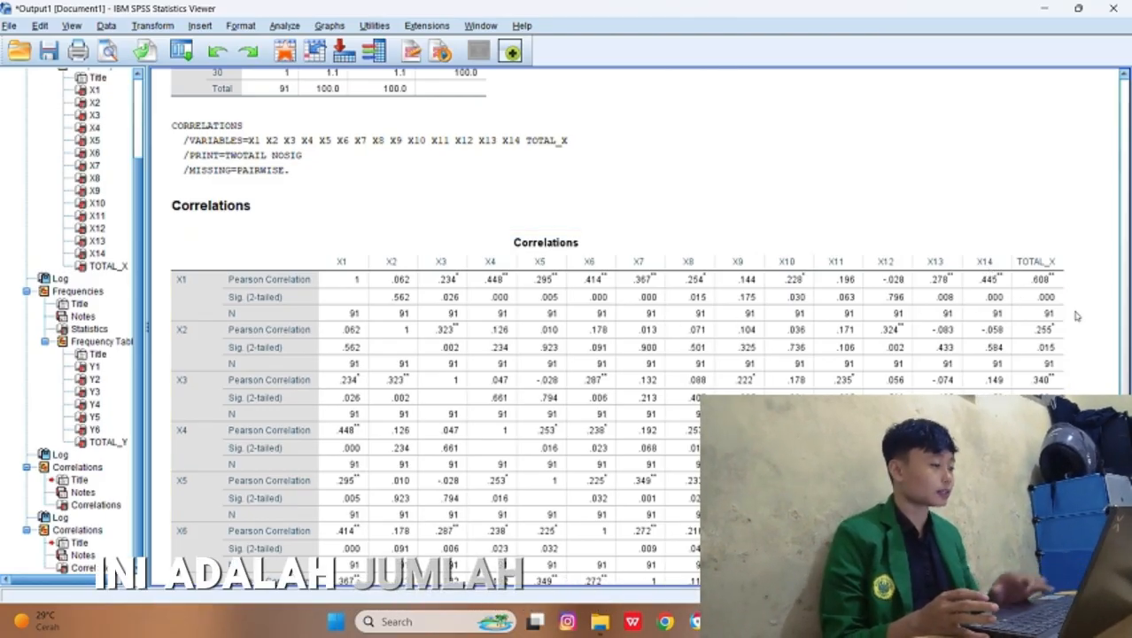
{"action": "left_click", "coordinate": [1036, 306]}
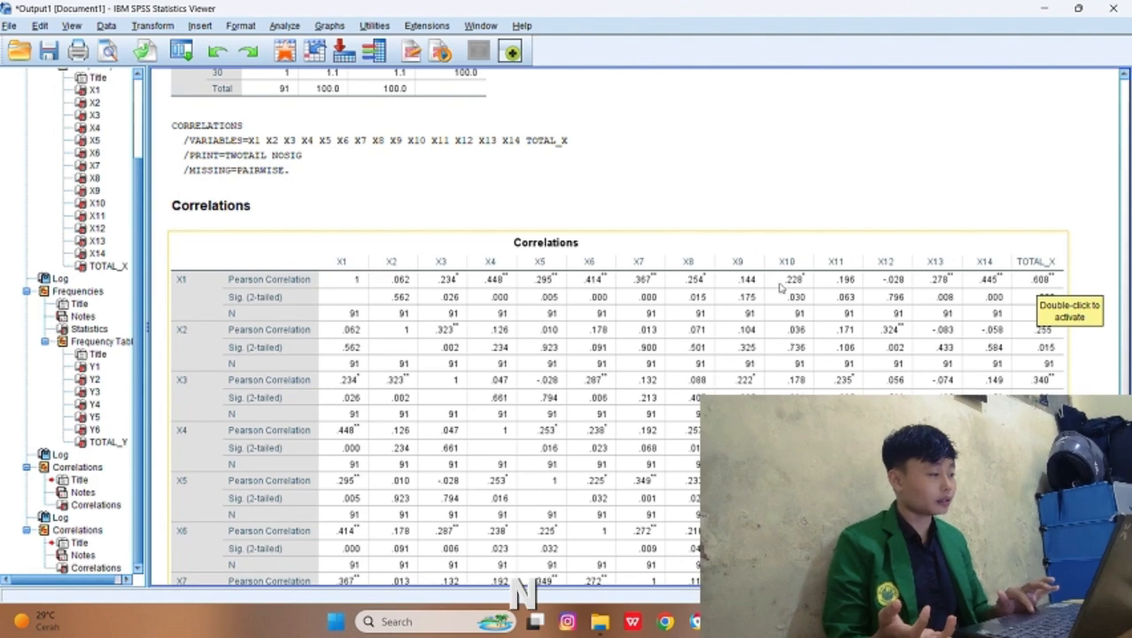
{"action": "left_click", "coordinate": [1030, 313]}
{"action": "scroll", "coordinate": [1030, 312], "scroll_direction": "up", "scroll_amount": 6}
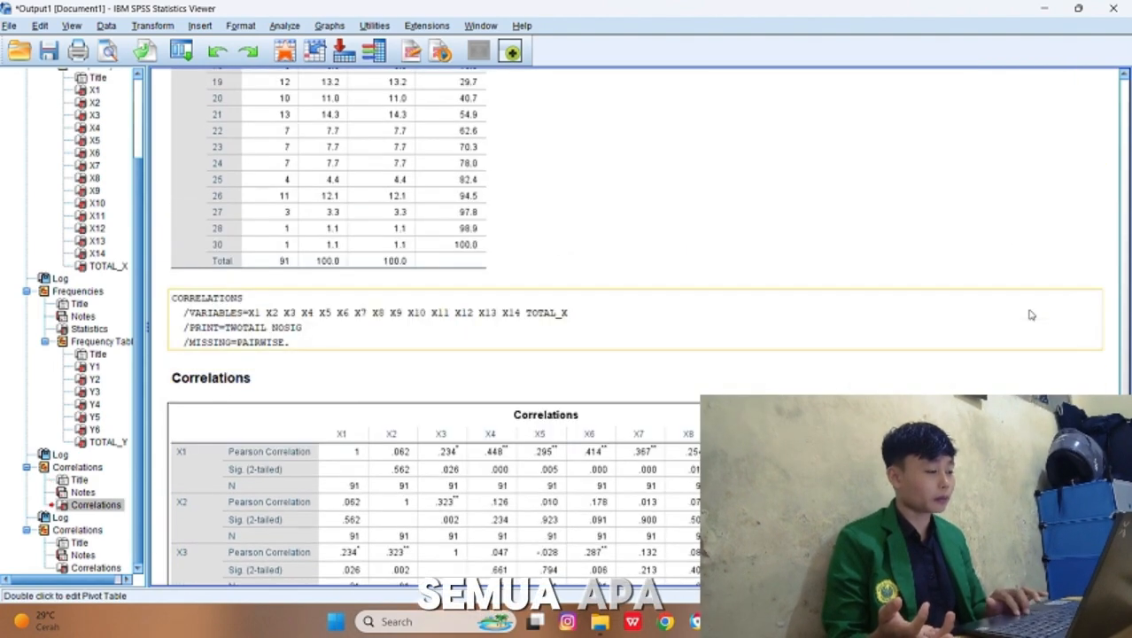
{"action": "scroll", "coordinate": [960, 313], "scroll_direction": "down", "scroll_amount": 3}
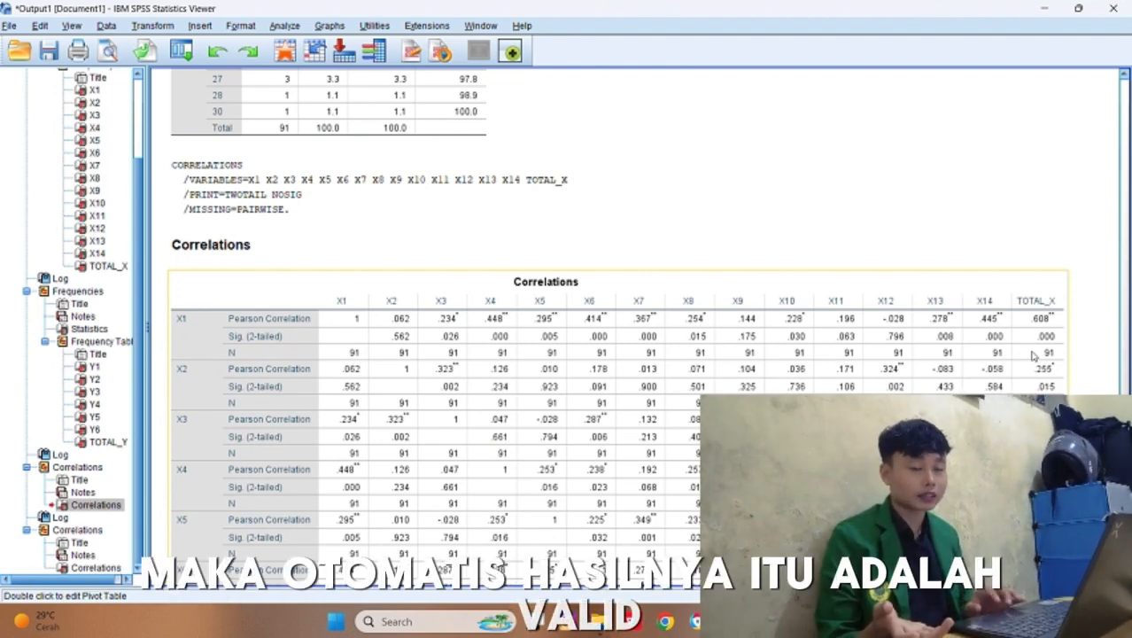
{"action": "right_click", "coordinate": [1032, 354]}
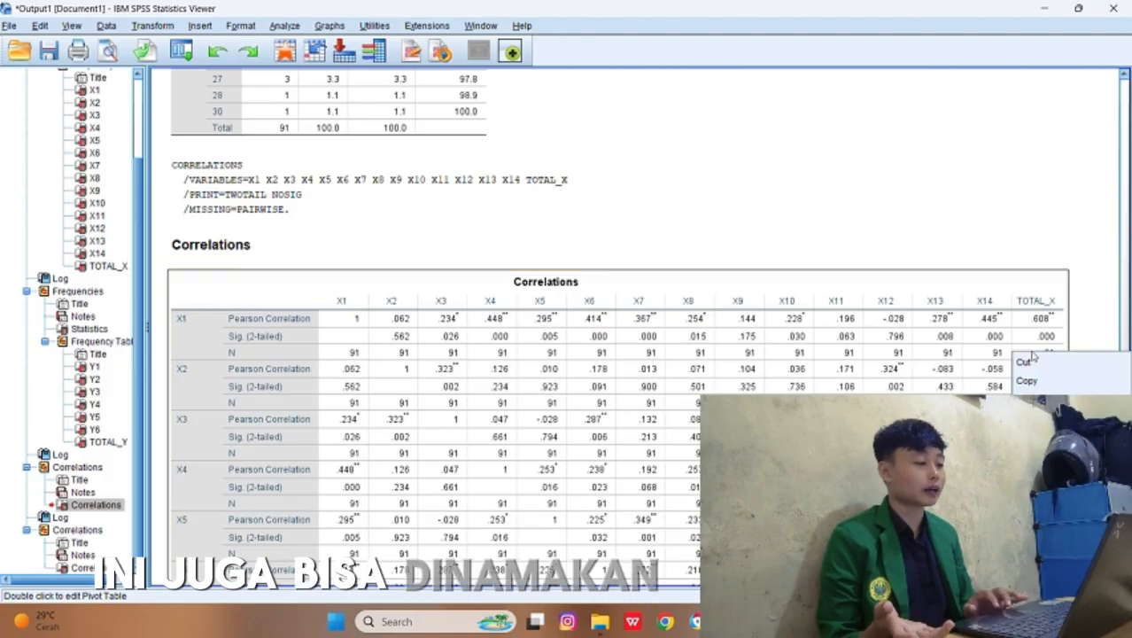
{"action": "left_click", "coordinate": [944, 152]}
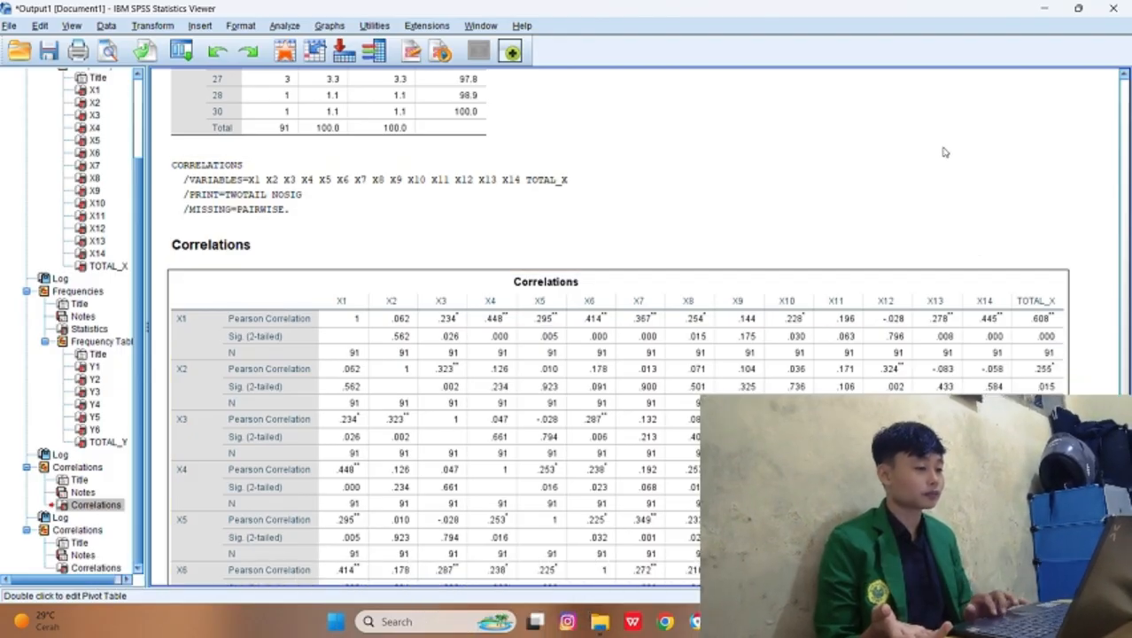
{"action": "scroll", "coordinate": [944, 153], "scroll_direction": "down", "scroll_amount": 10}
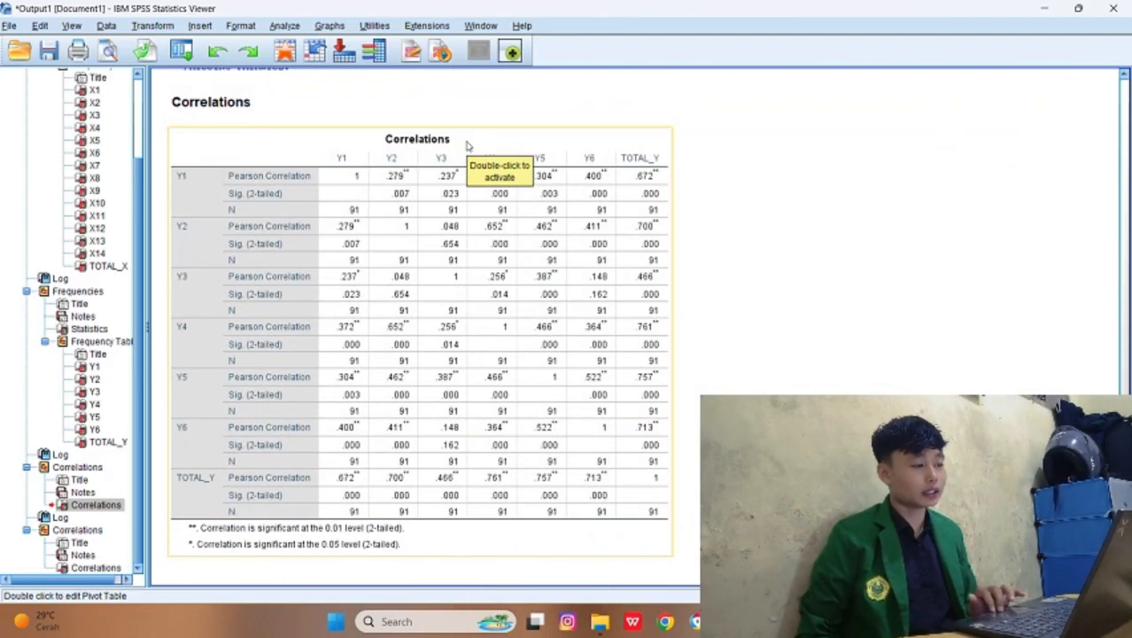
{"action": "scroll", "coordinate": [467, 146], "scroll_direction": "up", "scroll_amount": 3}
{"action": "scroll", "coordinate": [467, 146], "scroll_direction": "down", "scroll_amount": 3}
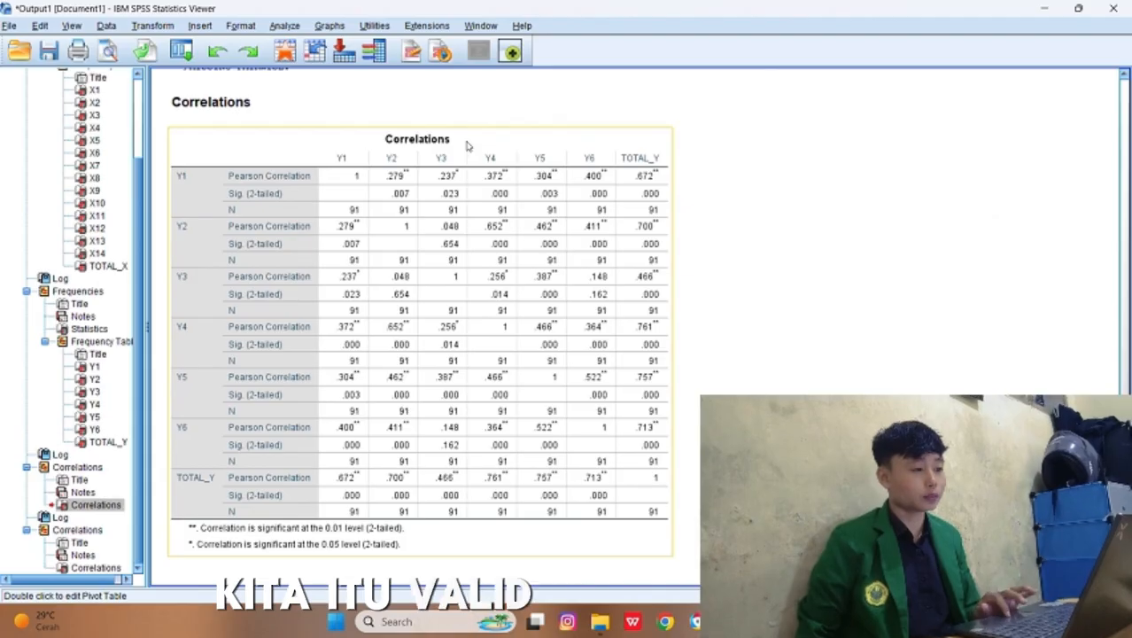
{"action": "left_click", "coordinate": [425, 120]}
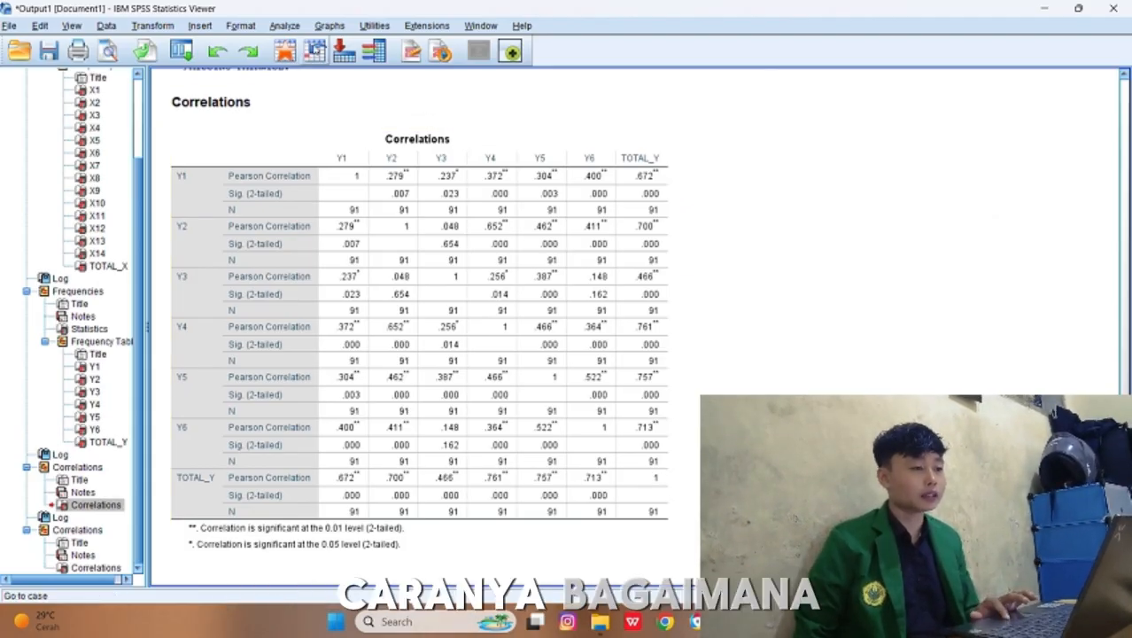
Step: Start a Reliability Analysis with the Alpha model and add X1 through X14 as its items, without TOTAL_X
{"action": "left_click", "coordinate": [285, 25]}
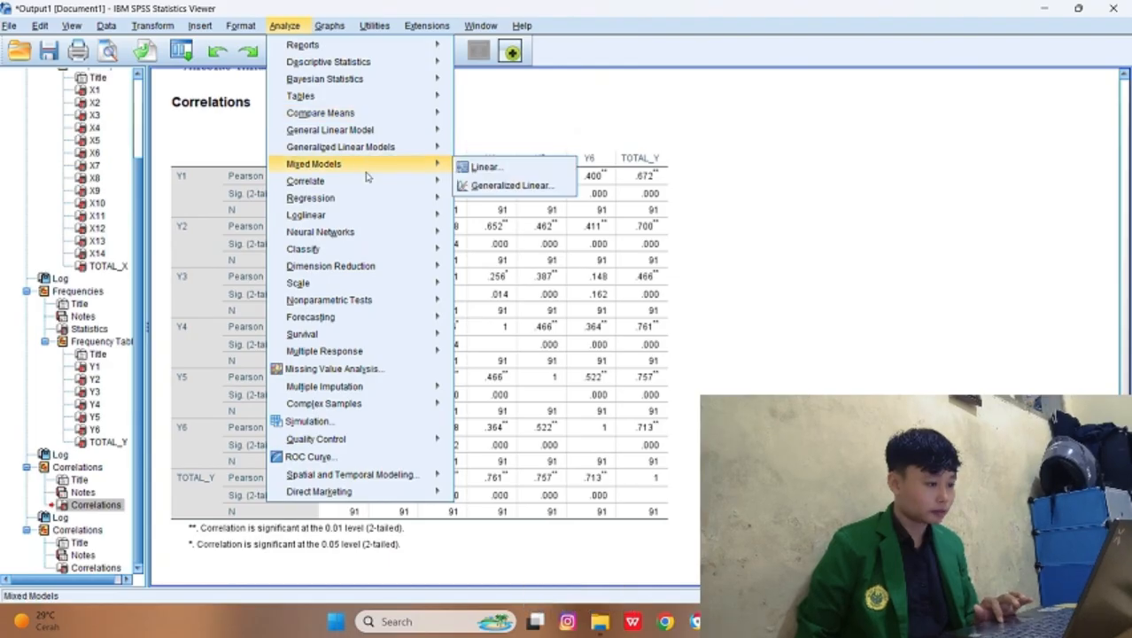
{"action": "mouse_move", "coordinate": [369, 205]}
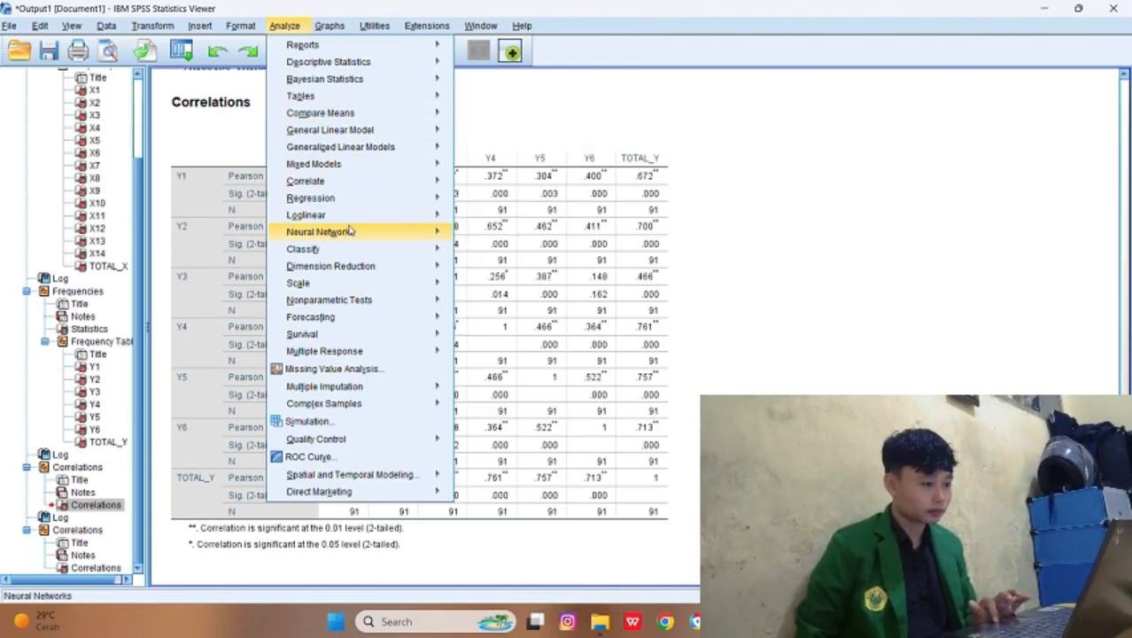
{"action": "mouse_move", "coordinate": [347, 282]}
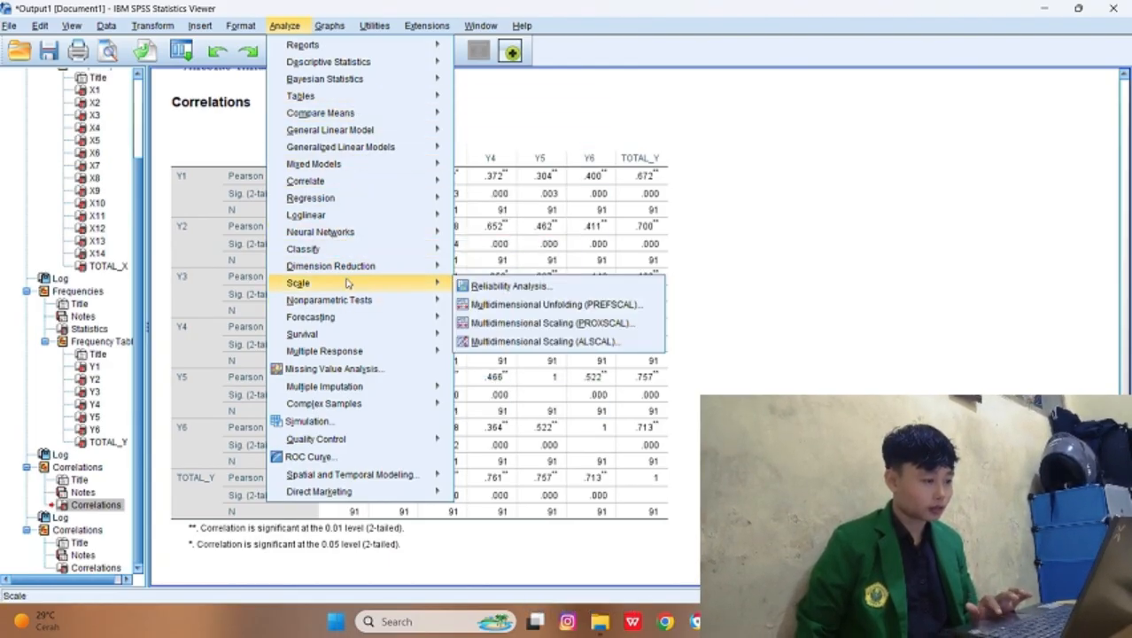
{"action": "left_click", "coordinate": [478, 285]}
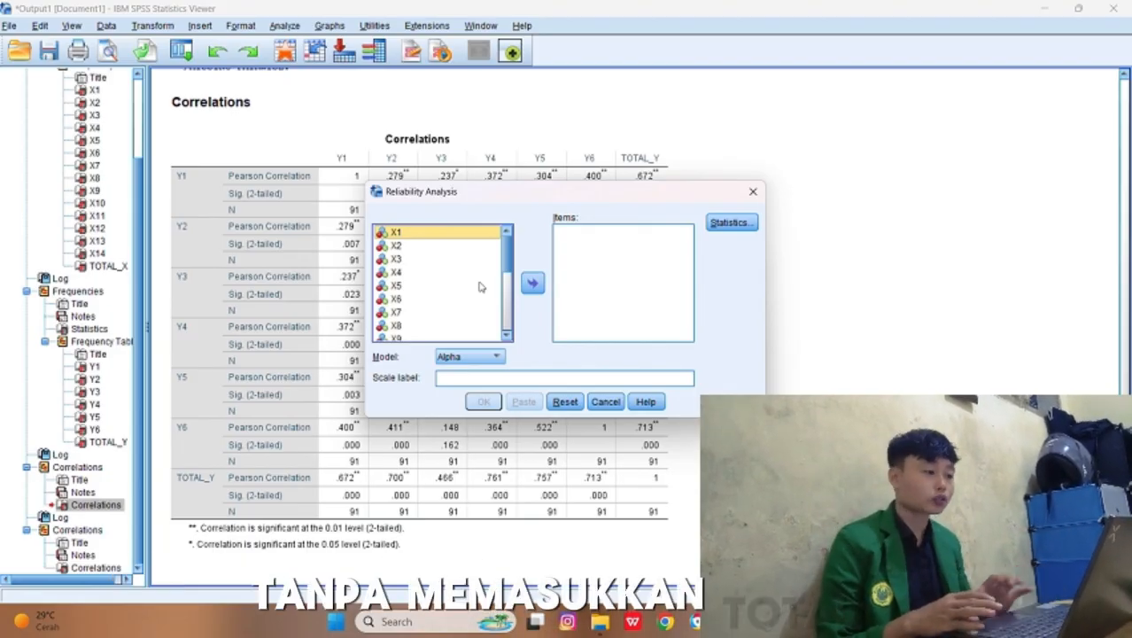
{"action": "scroll", "coordinate": [481, 286], "scroll_direction": "down", "scroll_amount": 1}
{"action": "scroll", "coordinate": [477, 280], "scroll_direction": "up", "scroll_amount": 2}
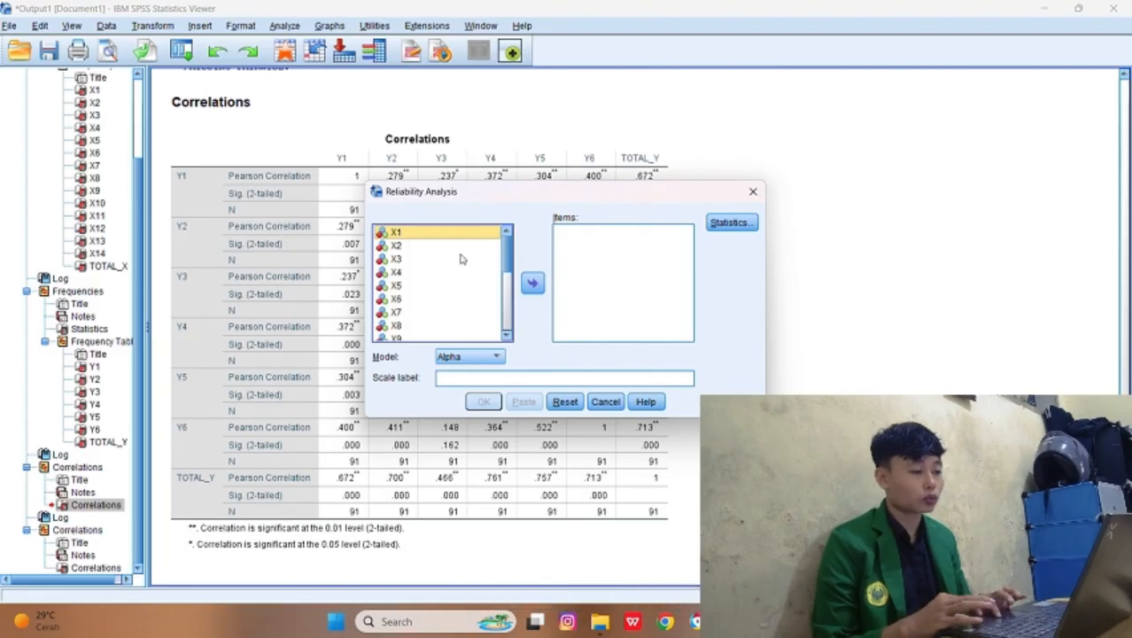
{"action": "key", "text": "shift+Down"}
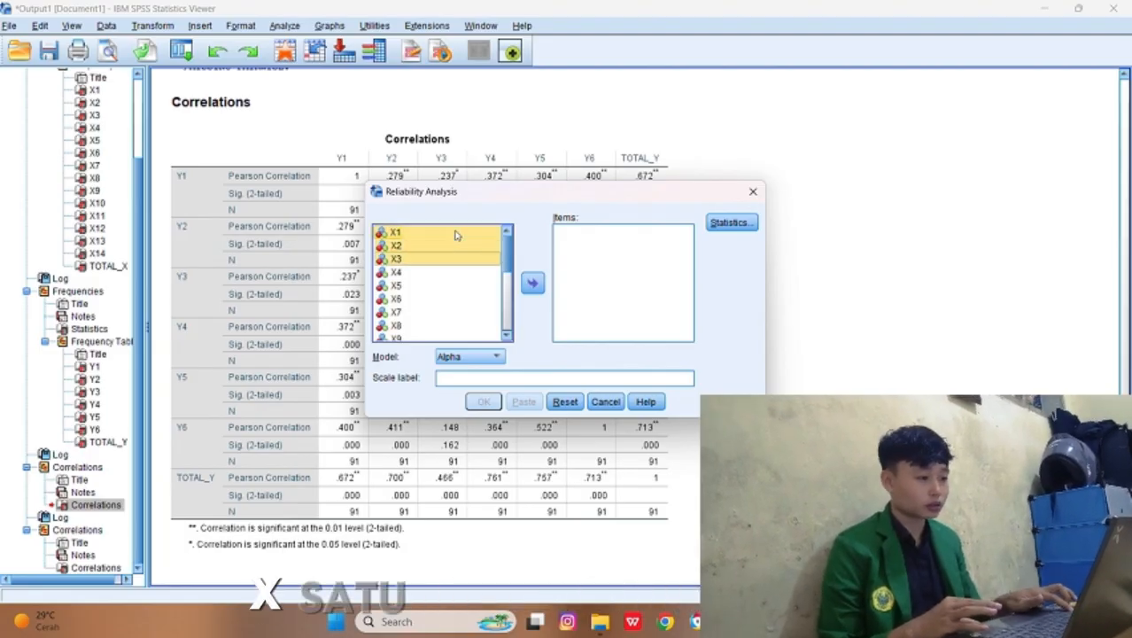
{"action": "key", "text": "shift+Down"}
{"action": "key", "text": "shift+Down"}
{"action": "key", "text": "shift+Down"}
{"action": "key", "text": "shift+Down"}
{"action": "key", "text": "shift+Down"}
{"action": "key", "text": "shift+Down"}
{"action": "key", "text": "shift+Down"}
{"action": "key", "text": "shift+Down"}
{"action": "key", "text": "shift+Down"}
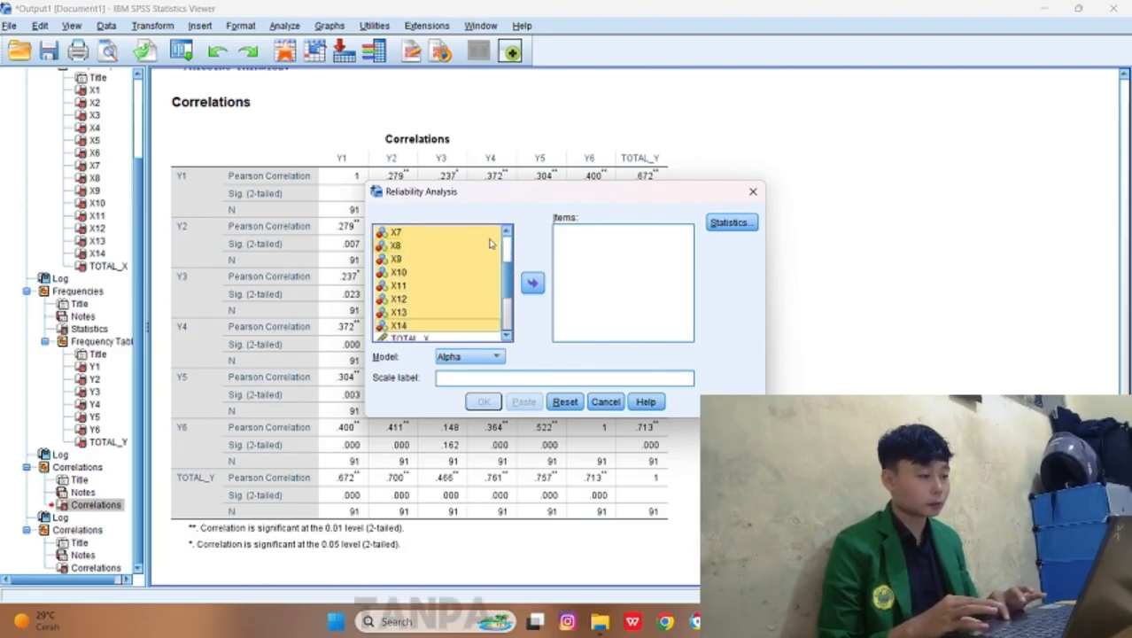
{"action": "left_click", "coordinate": [536, 281]}
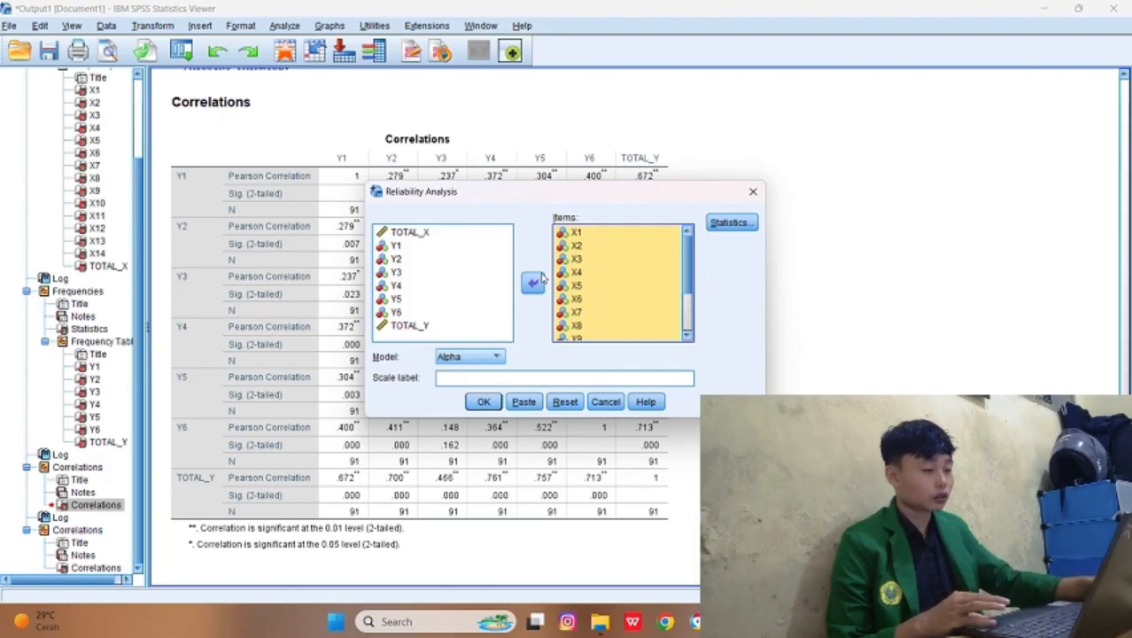
Step: Request the Item, Scale and Scale if item deleted descriptives and run the reliability analysis for X1 through X14
{"action": "left_click", "coordinate": [720, 224]}
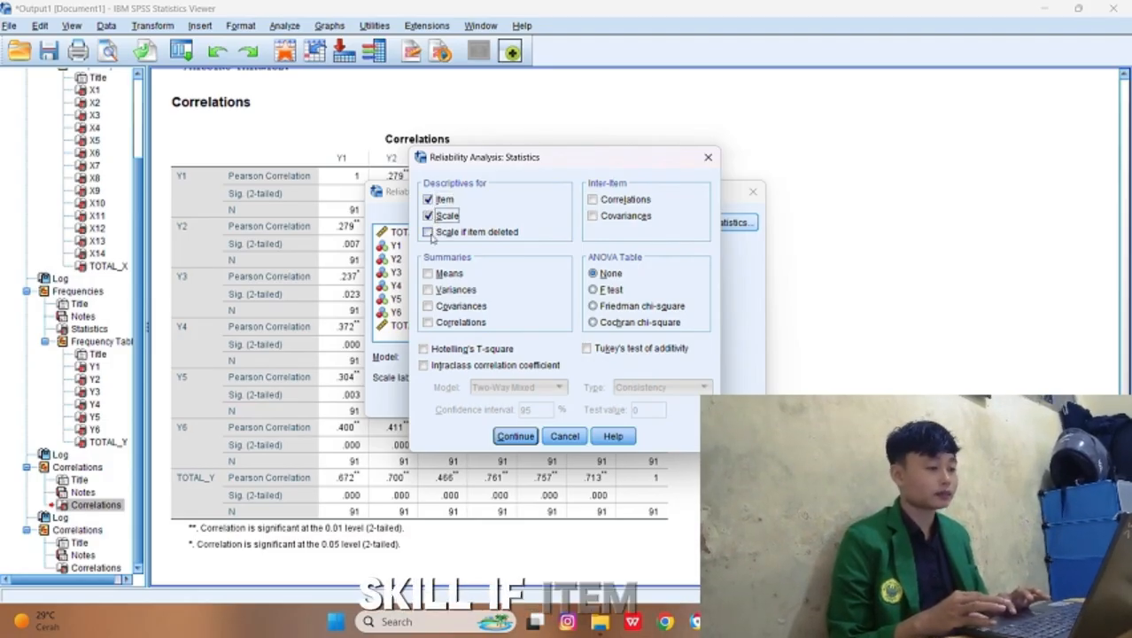
{"action": "left_click", "coordinate": [428, 232]}
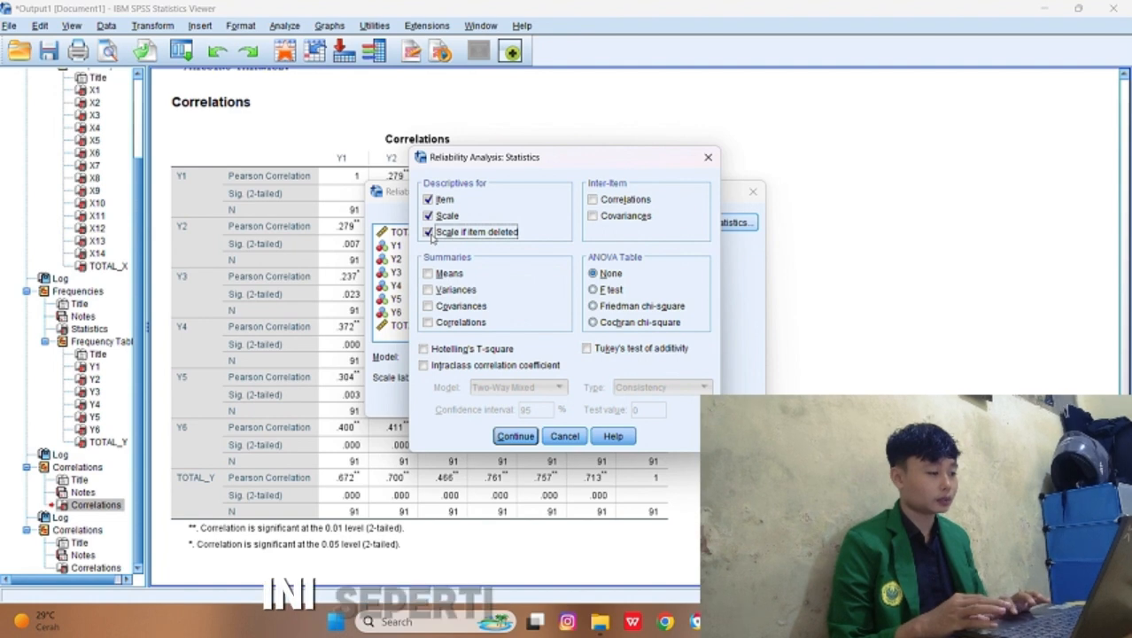
{"action": "left_click", "coordinate": [512, 437]}
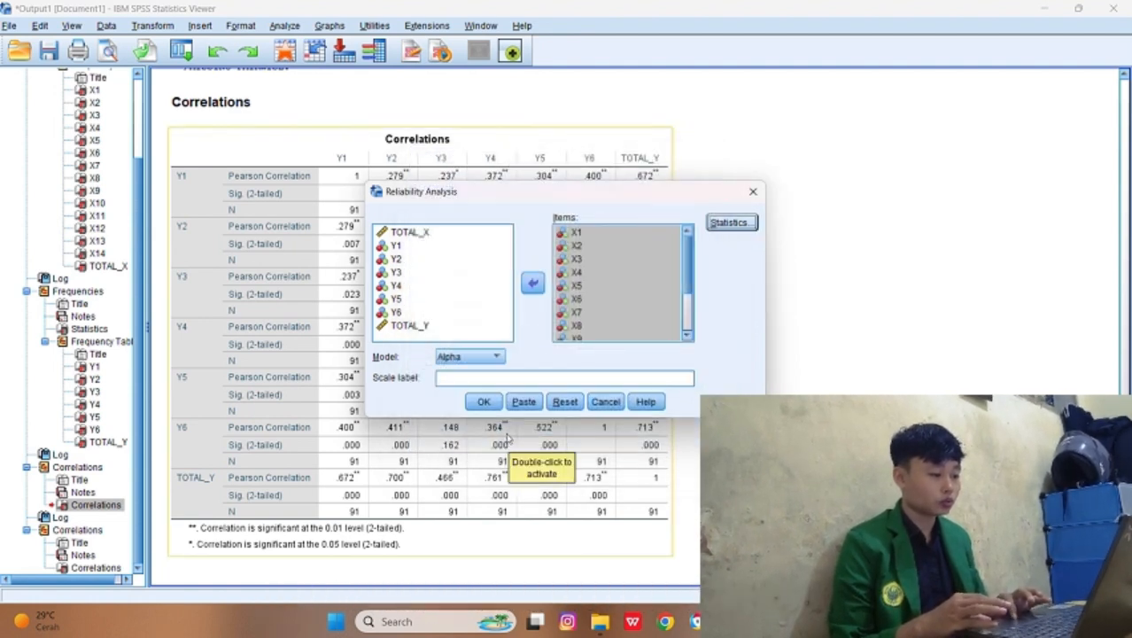
{"action": "left_click", "coordinate": [485, 401]}
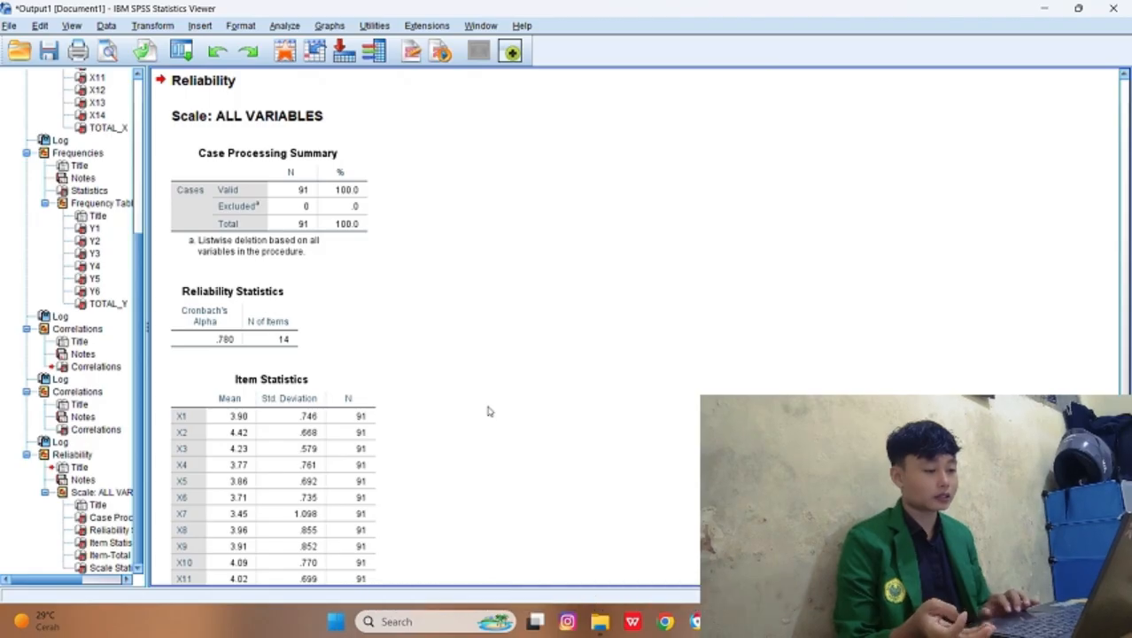
{"action": "scroll", "coordinate": [487, 411], "scroll_direction": "down", "scroll_amount": 2}
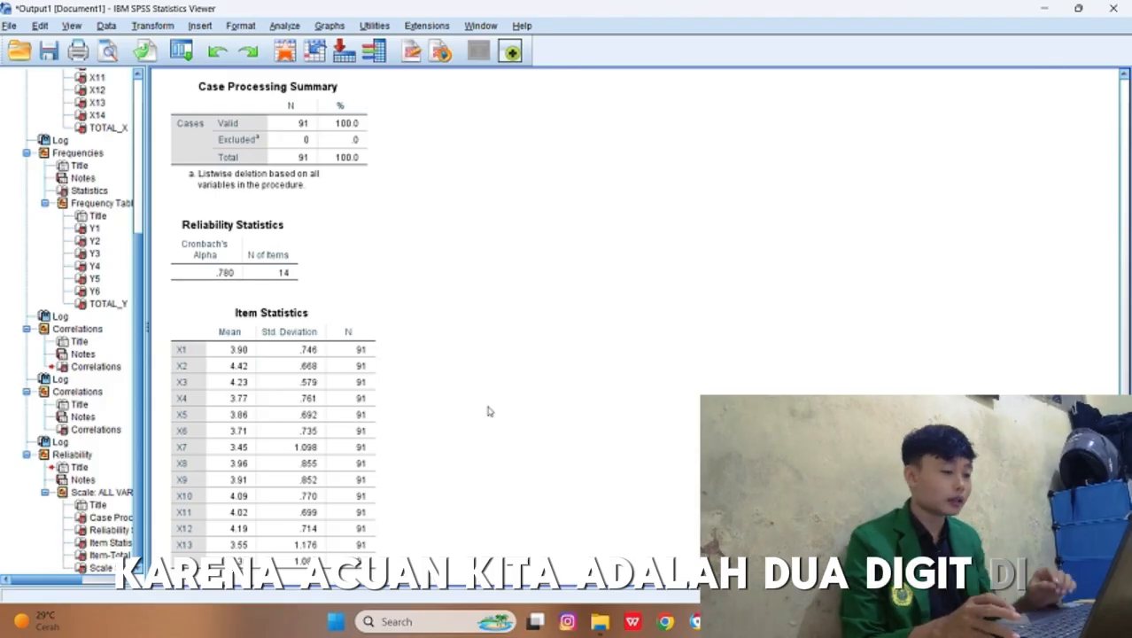
{"action": "right_click", "coordinate": [487, 411]}
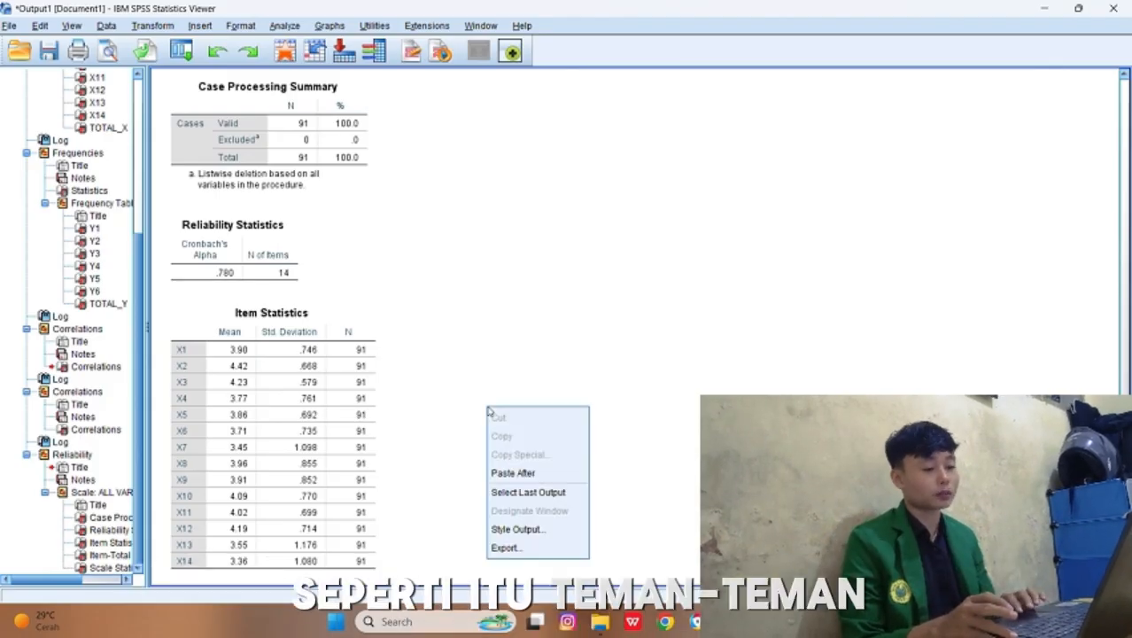
{"action": "left_click", "coordinate": [298, 158]}
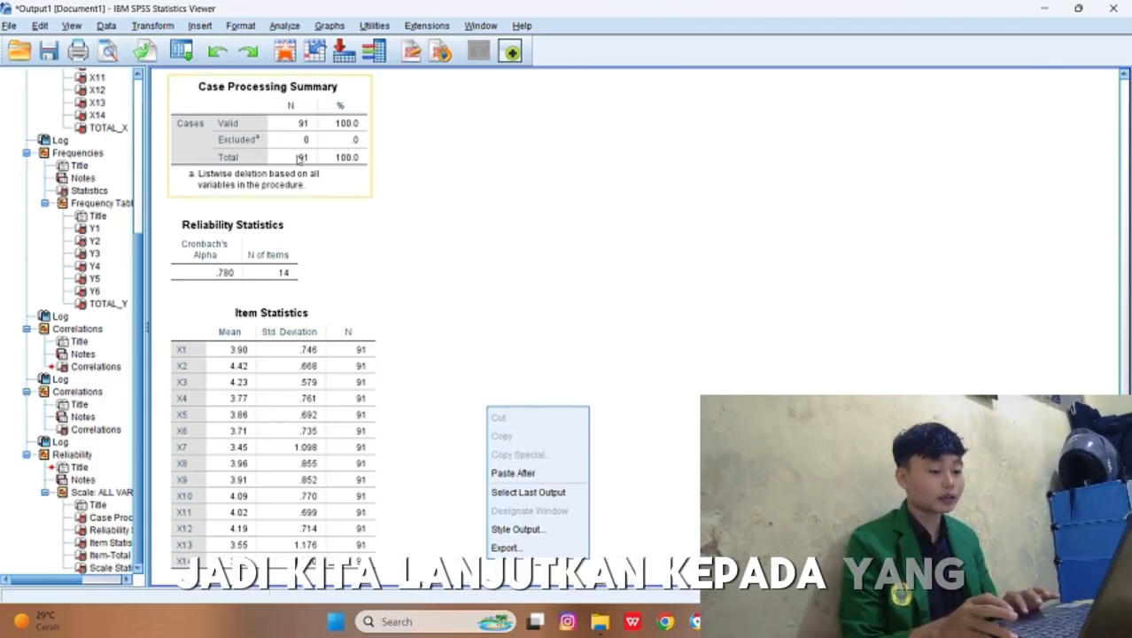
Step: Start another Reliability Analysis and remove X1 through X14 from its items
{"action": "left_click", "coordinate": [284, 26]}
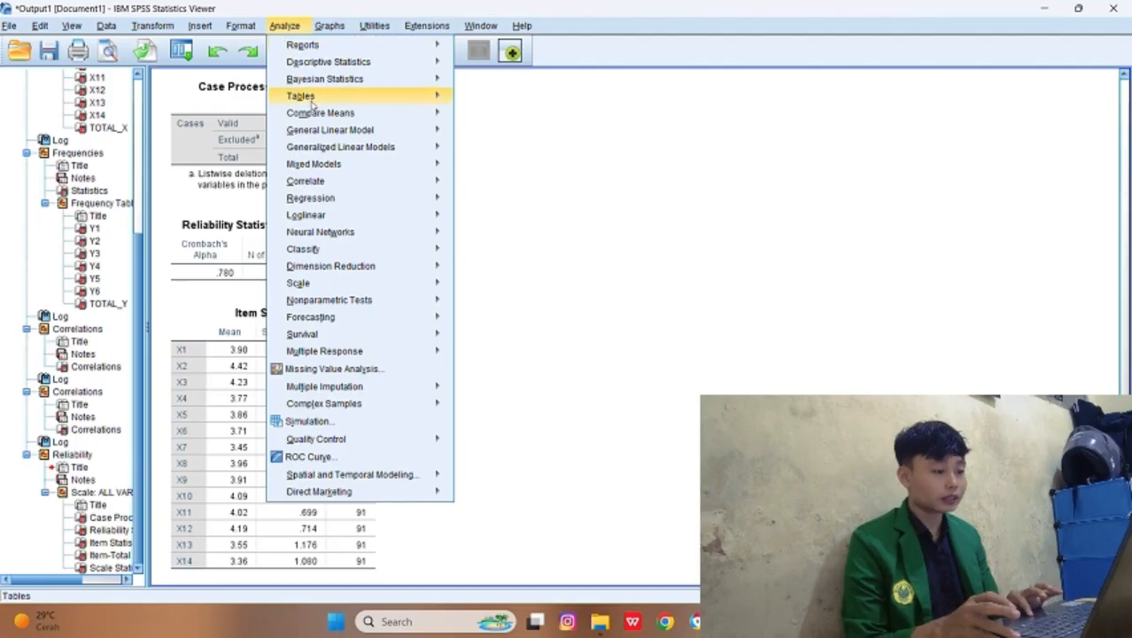
{"action": "mouse_move", "coordinate": [350, 281]}
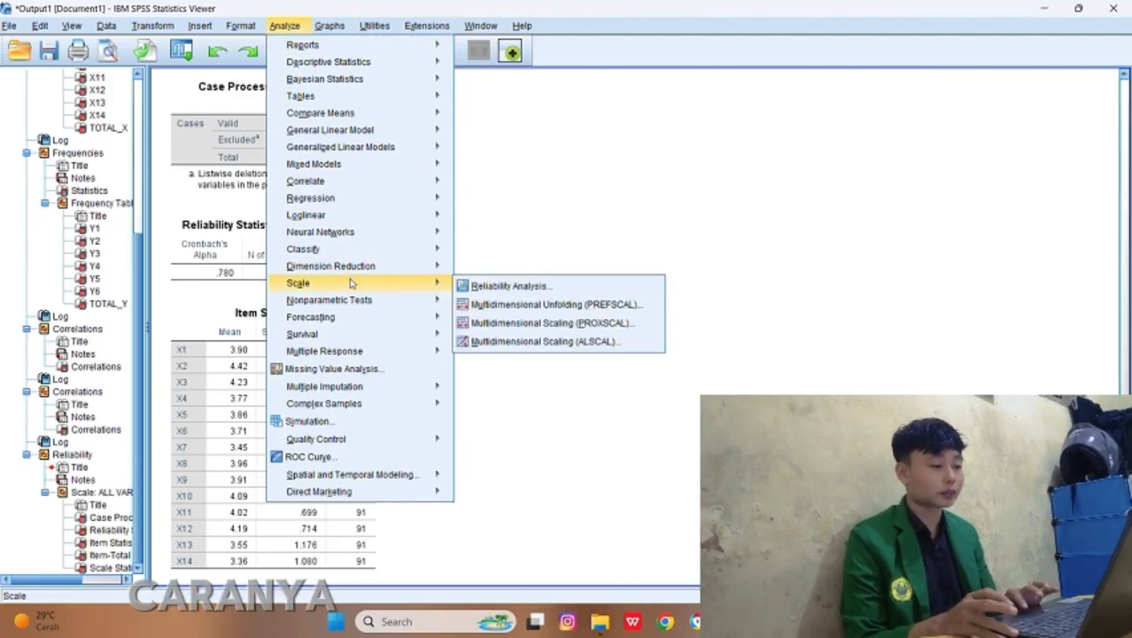
{"action": "left_click", "coordinate": [465, 285]}
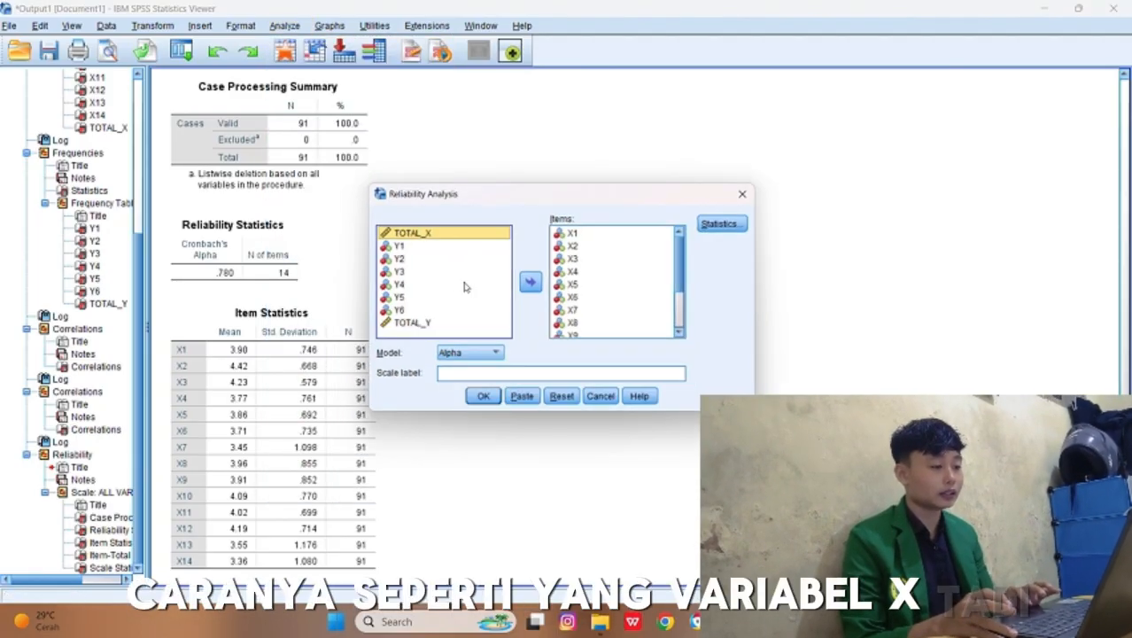
{"action": "left_click_drag", "start_coordinate": [567, 246], "coordinate": [576, 234]}
{"action": "key", "text": "shift+Down"}
{"action": "key", "text": "shift+Down"}
{"action": "key", "text": "shift+Down"}
{"action": "key", "text": "shift+Down"}
{"action": "key", "text": "shift+Down"}
{"action": "key", "text": "shift+Down"}
{"action": "key", "text": "shift+Down"}
{"action": "key", "text": "shift+Down"}
{"action": "key", "text": "shift+Down"}
{"action": "key", "text": "shift+Down"}
{"action": "key", "text": "shift+Down"}
{"action": "key", "text": "shift+Down"}
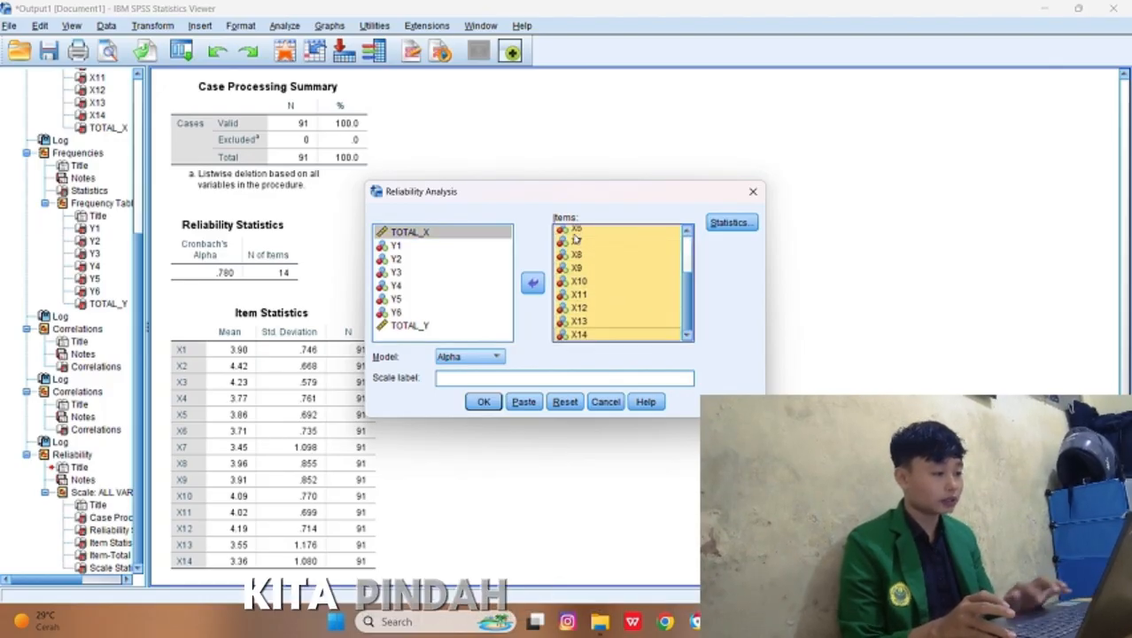
{"action": "left_click", "coordinate": [528, 289]}
Step: Add Y1 through Y6 as the items, without TOTAL_Y, and run the reliability analysis with the Alpha model
{"action": "scroll", "coordinate": [443, 280], "scroll_direction": "down", "scroll_amount": 5}
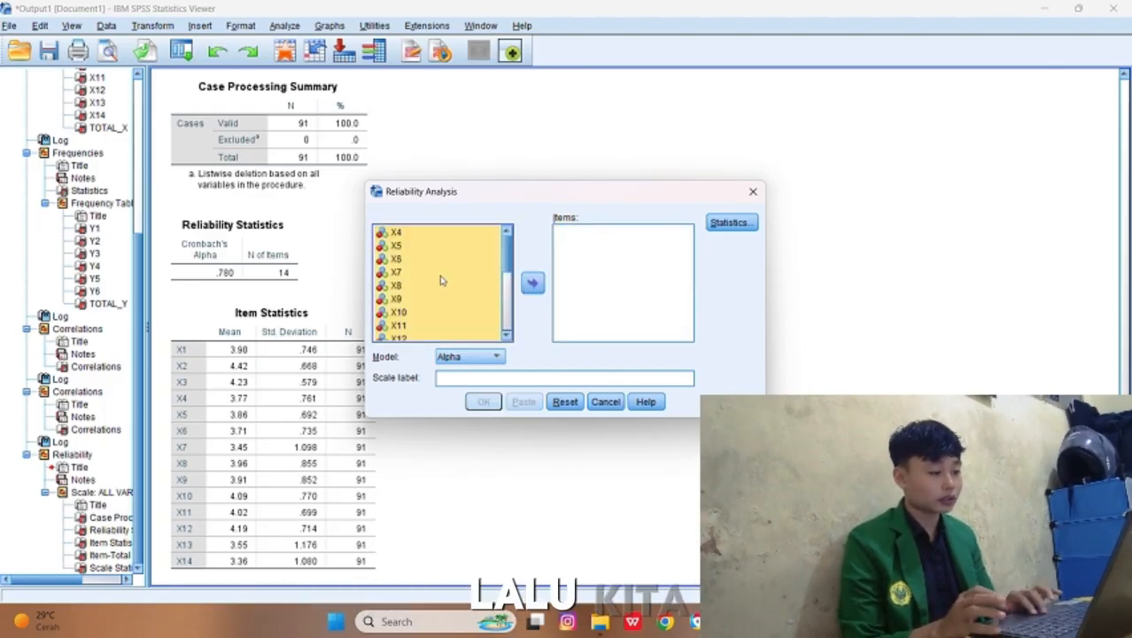
{"action": "left_click_drag", "start_coordinate": [432, 255], "coordinate": [434, 261]}
{"action": "key", "text": "shift+Down"}
{"action": "key", "text": "shift+Down"}
{"action": "key", "text": "shift+Down"}
{"action": "key", "text": "shift+Down"}
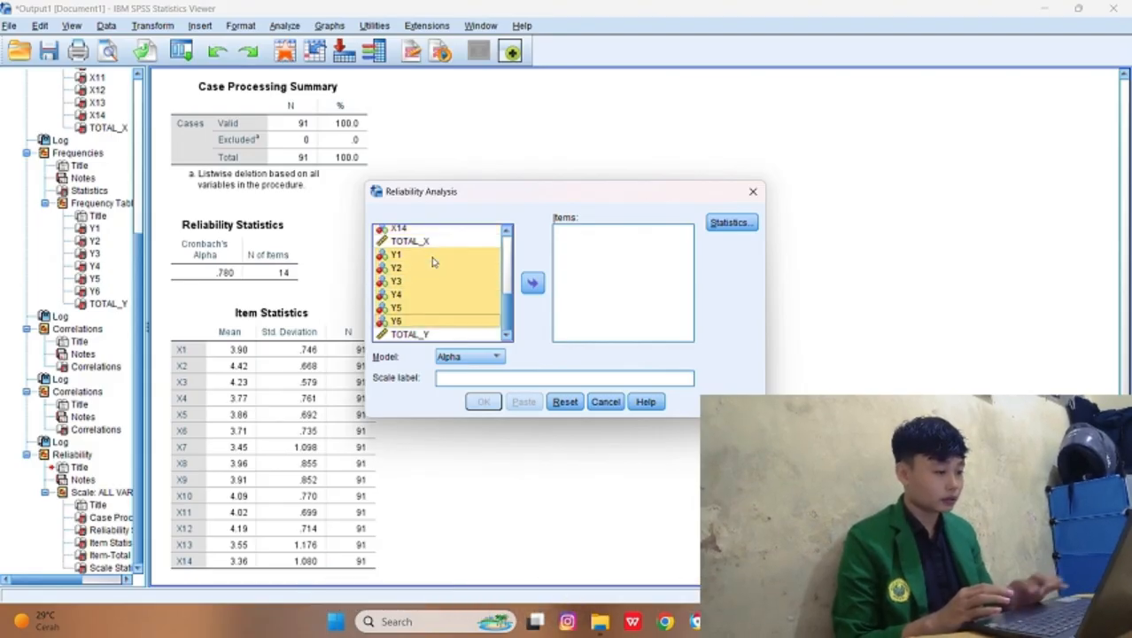
{"action": "left_click", "coordinate": [532, 284]}
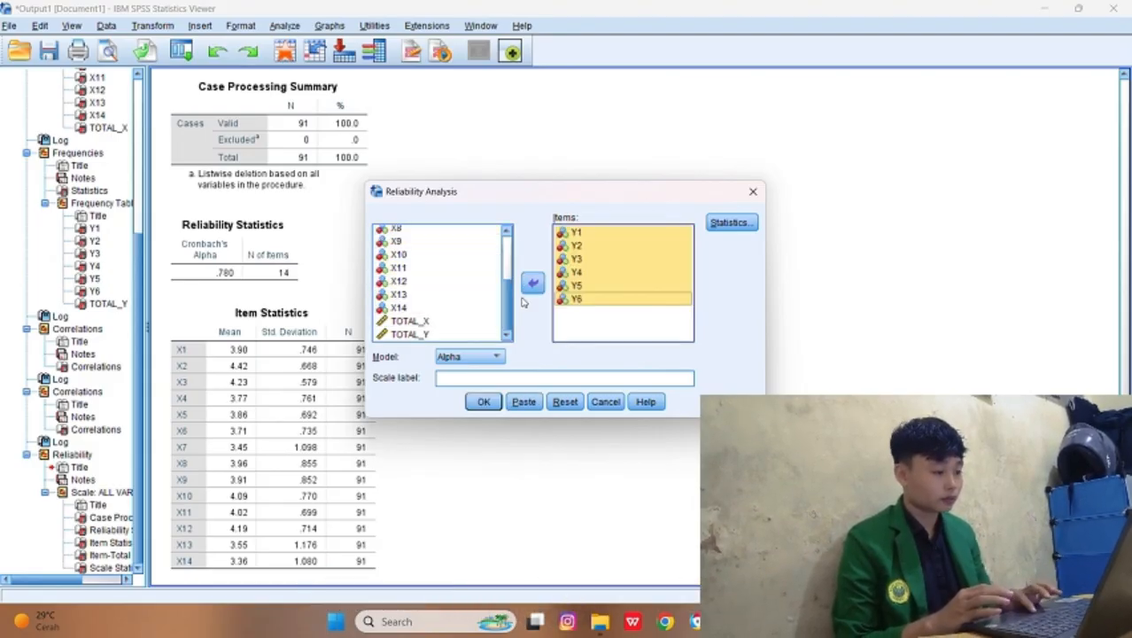
{"action": "left_click", "coordinate": [484, 402]}
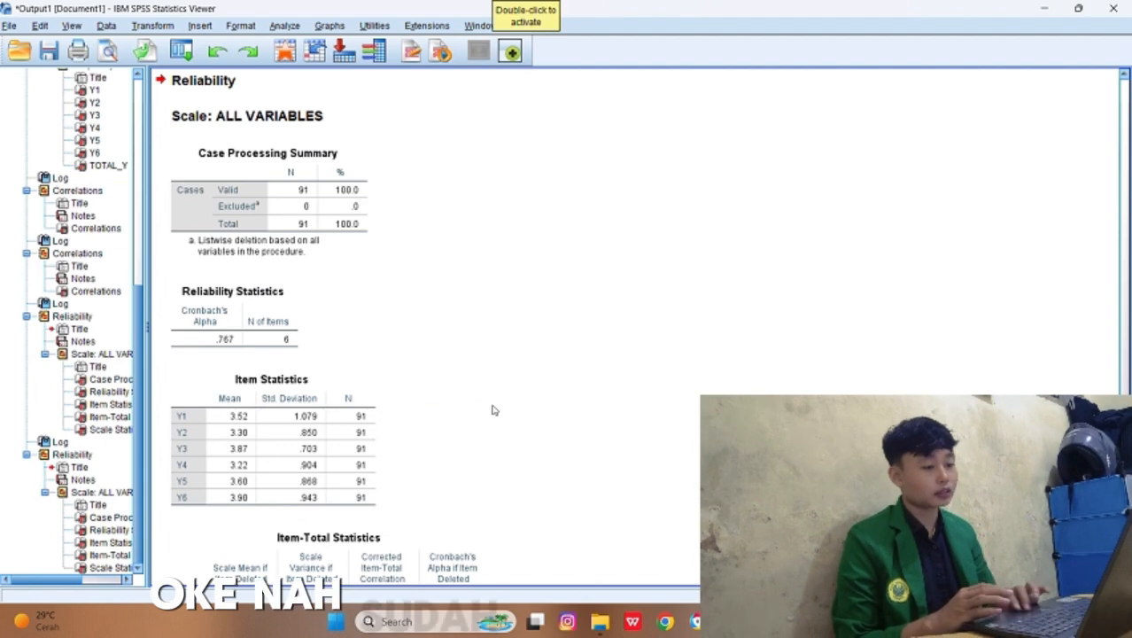
{"action": "scroll", "coordinate": [493, 410], "scroll_direction": "up", "scroll_amount": 3}
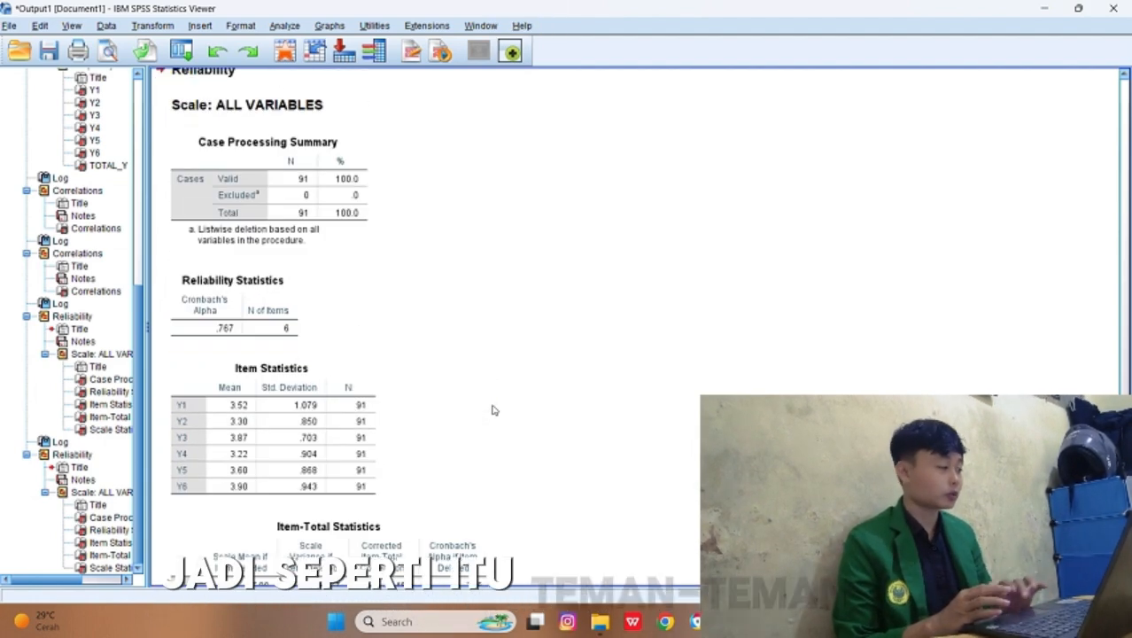
{"action": "scroll", "coordinate": [494, 410], "scroll_direction": "down", "scroll_amount": 4}
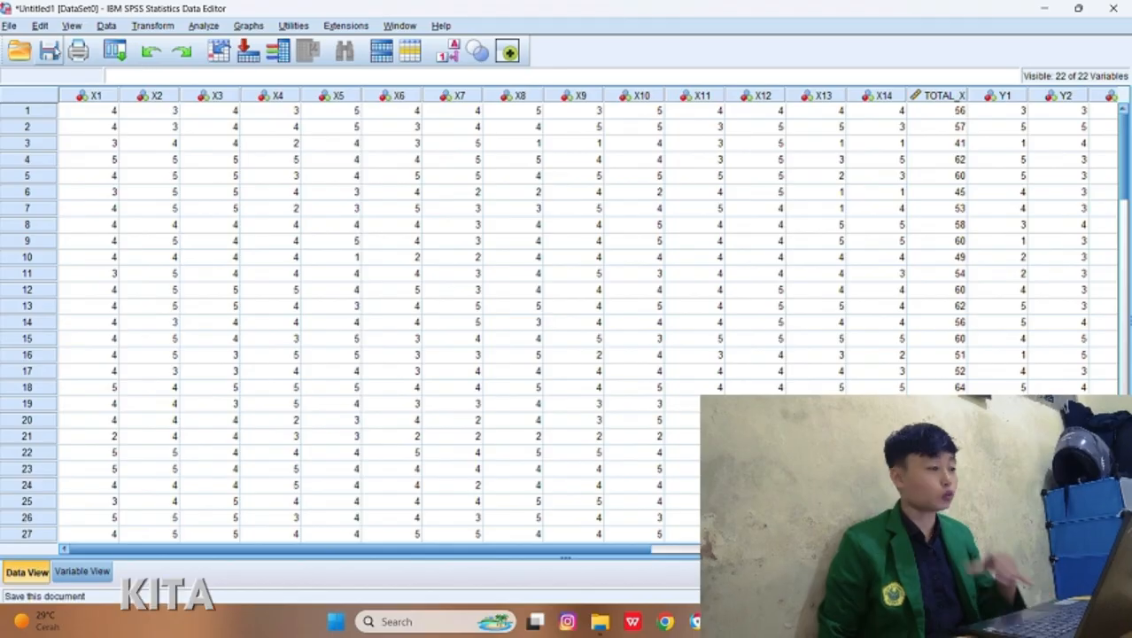
Step: Create a new empty dataset and show its variable definitions
{"action": "left_click", "coordinate": [13, 27]}
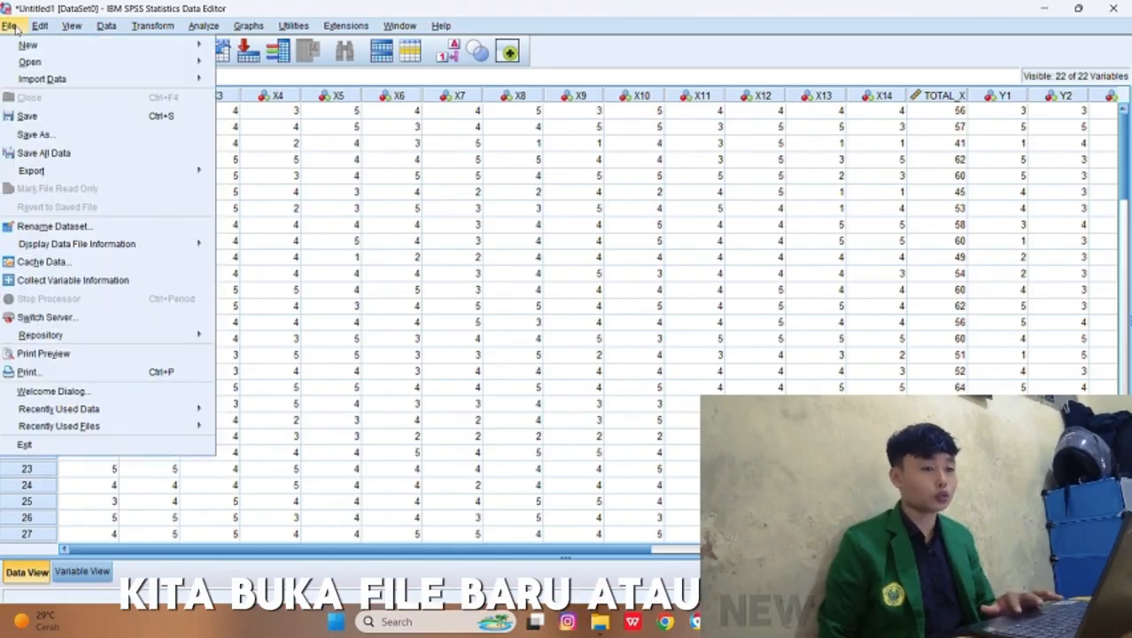
{"action": "mouse_move", "coordinate": [39, 27]}
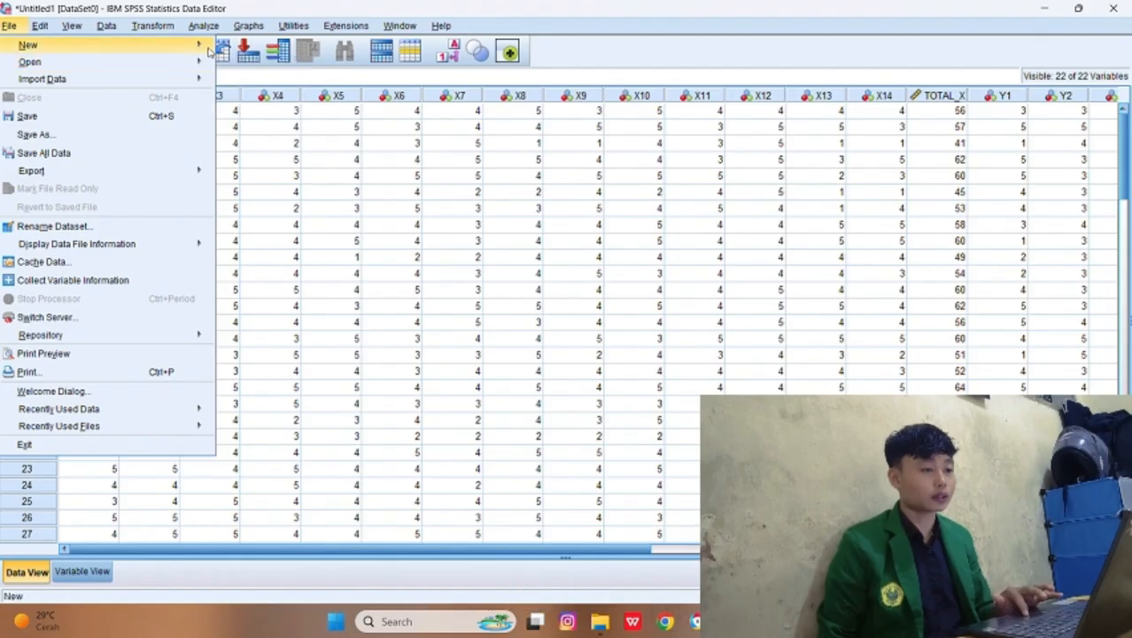
{"action": "left_click", "coordinate": [236, 48]}
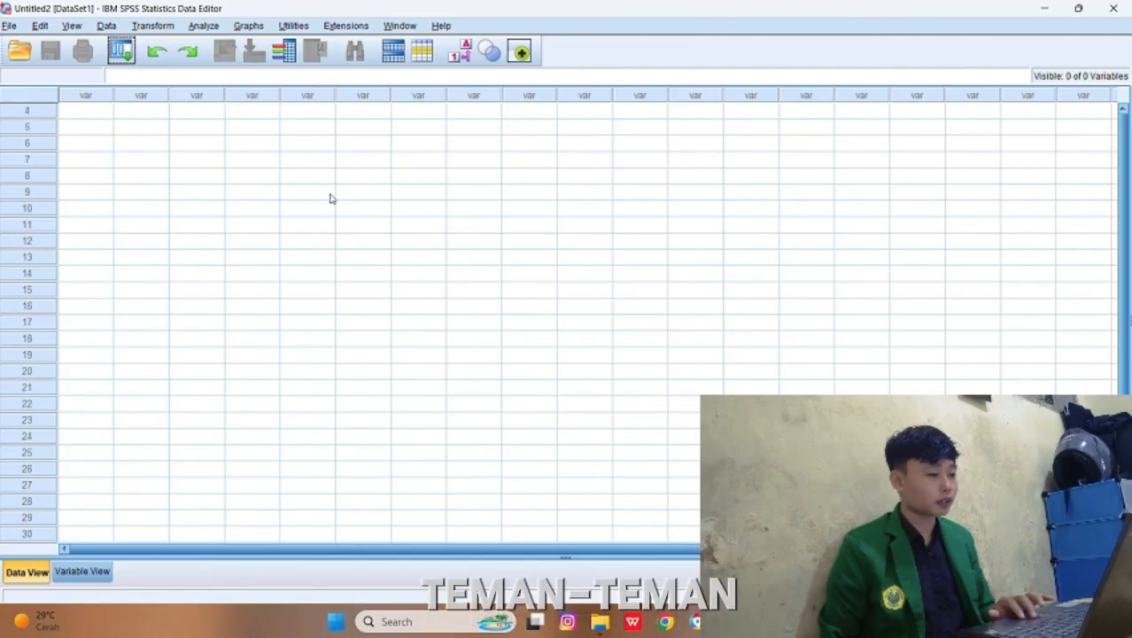
{"action": "left_click", "coordinate": [103, 575]}
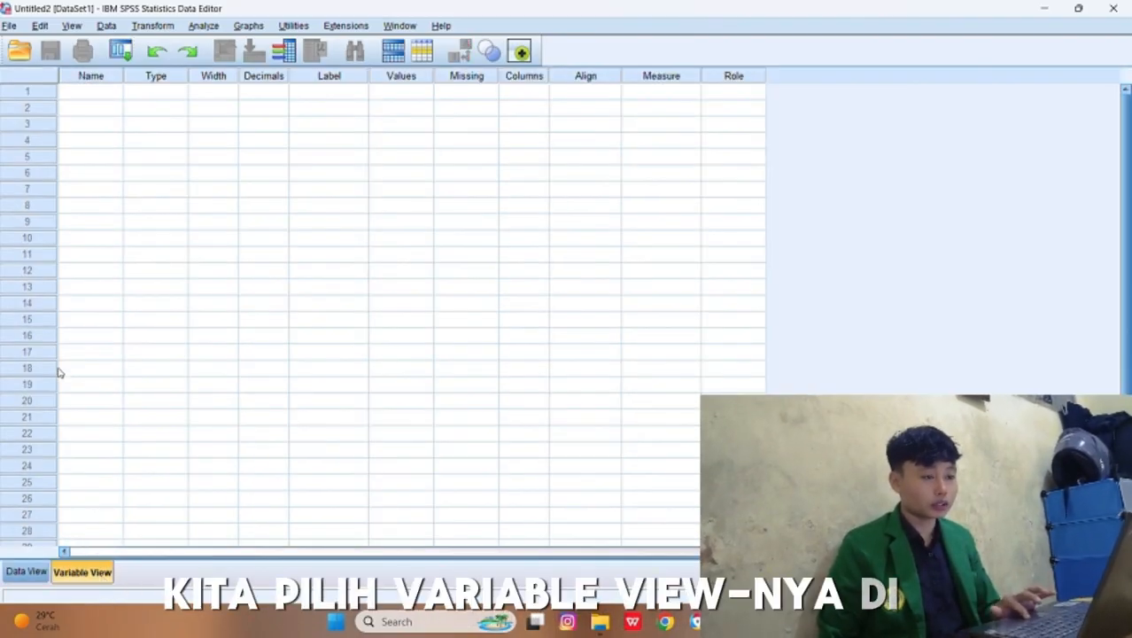
Step: Define two variables named X and Y in the first two rows of the new dataset
{"action": "left_click", "coordinate": [100, 96]}
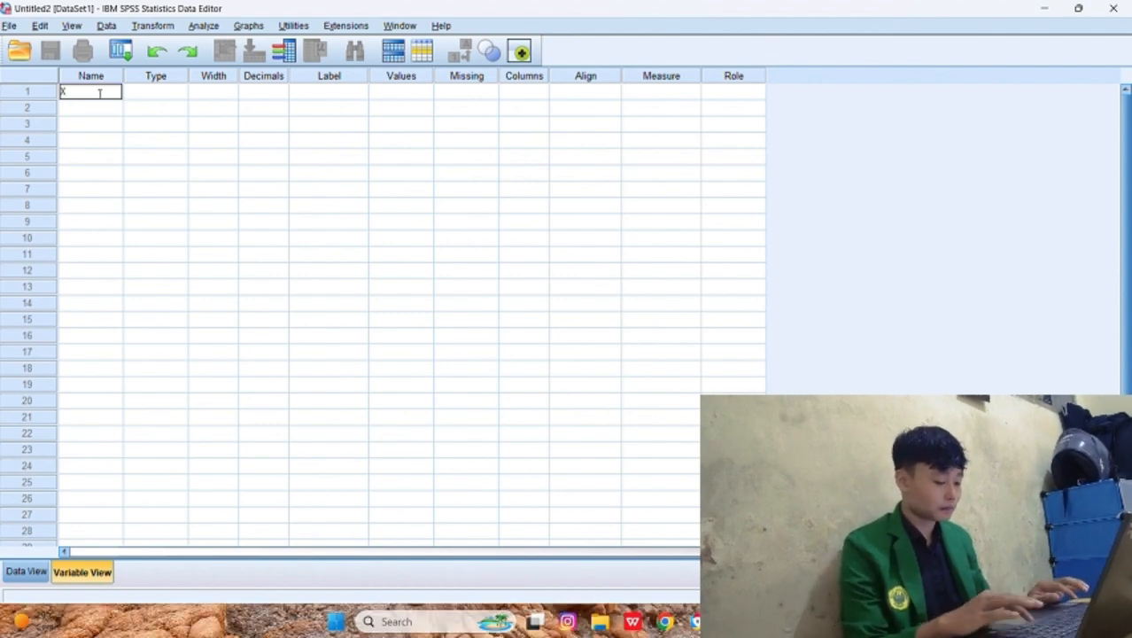
{"action": "type", "text": "X"}
{"action": "key", "text": "Return"}
{"action": "type", "text": "Y"}
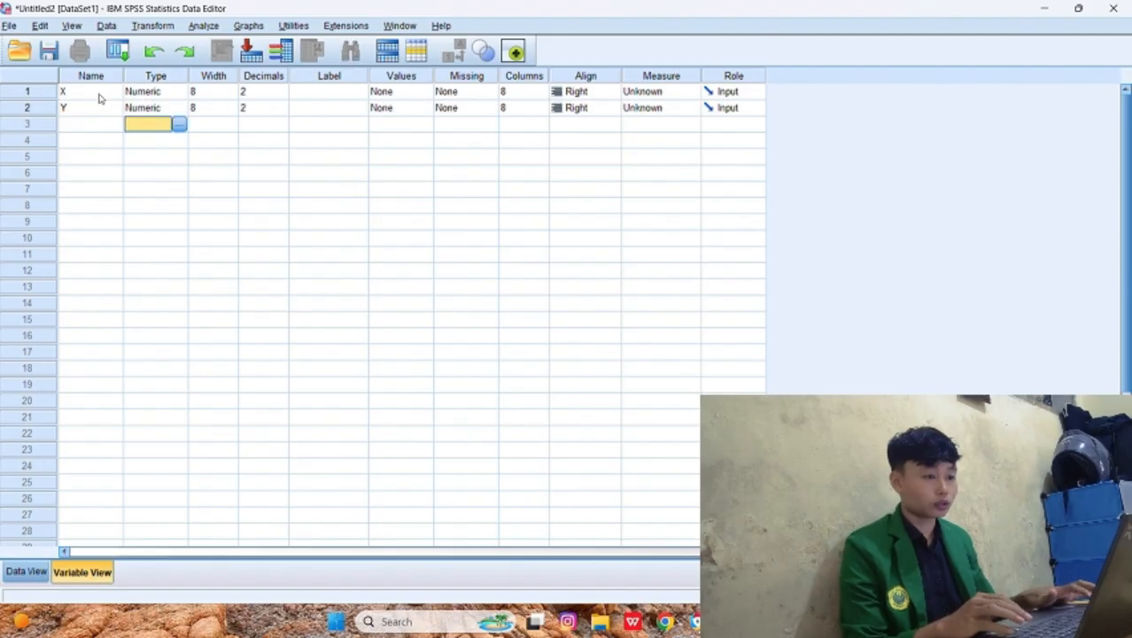
Step: Set the decimals of both variables X and Y to 0
{"action": "key", "text": "Up"}
{"action": "key", "text": "Up"}
{"action": "key", "text": "Right"}
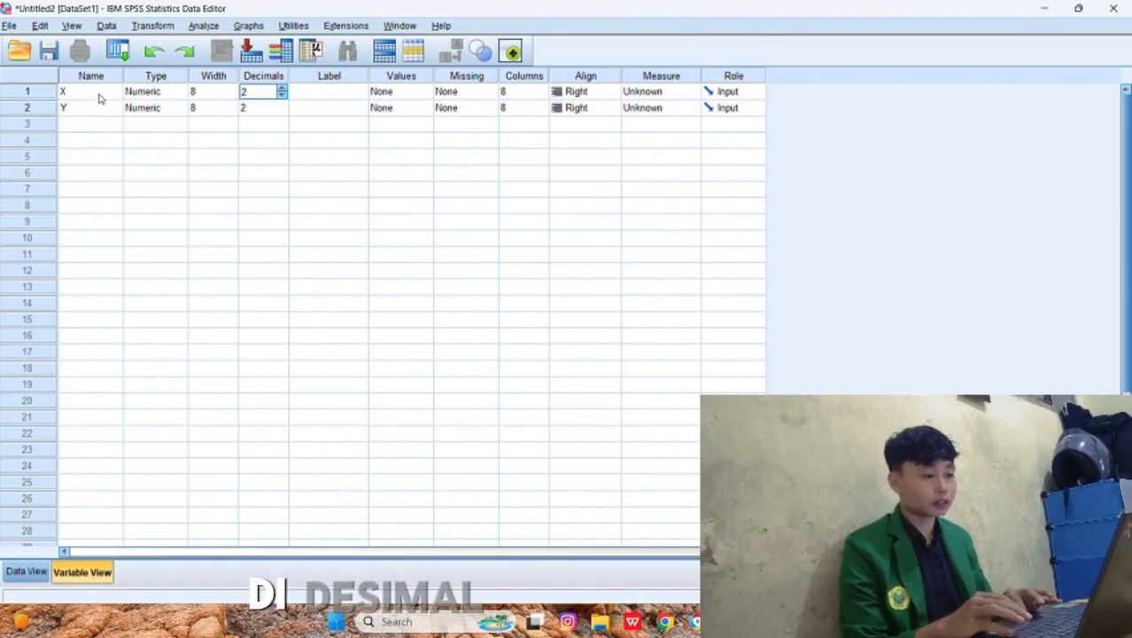
{"action": "left_click", "coordinate": [284, 106]}
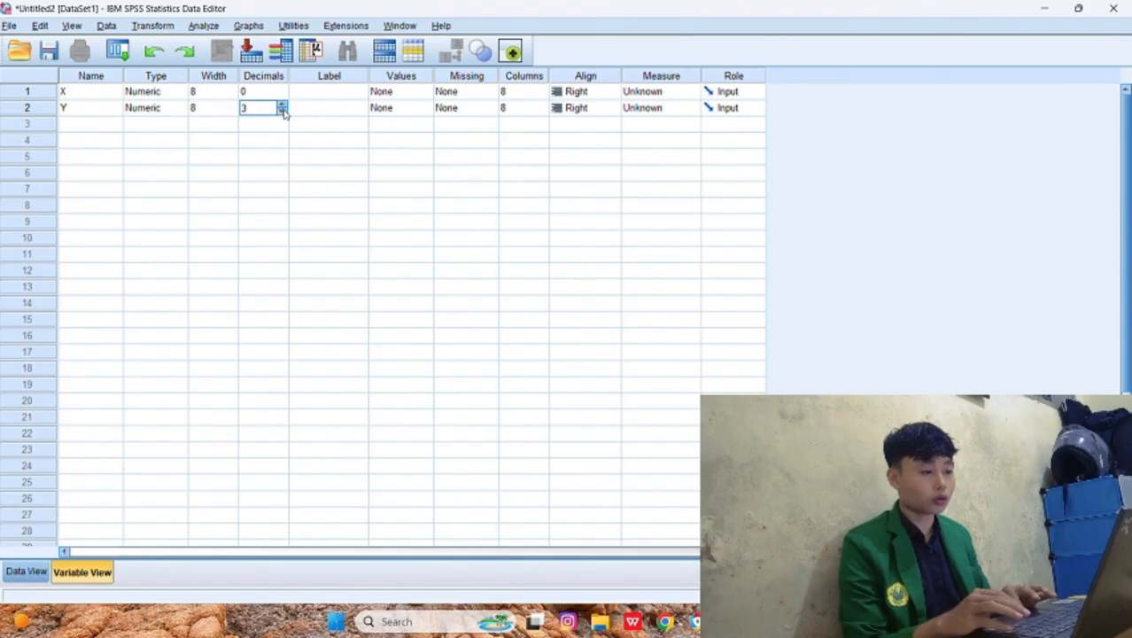
{"action": "left_click", "coordinate": [282, 110]}
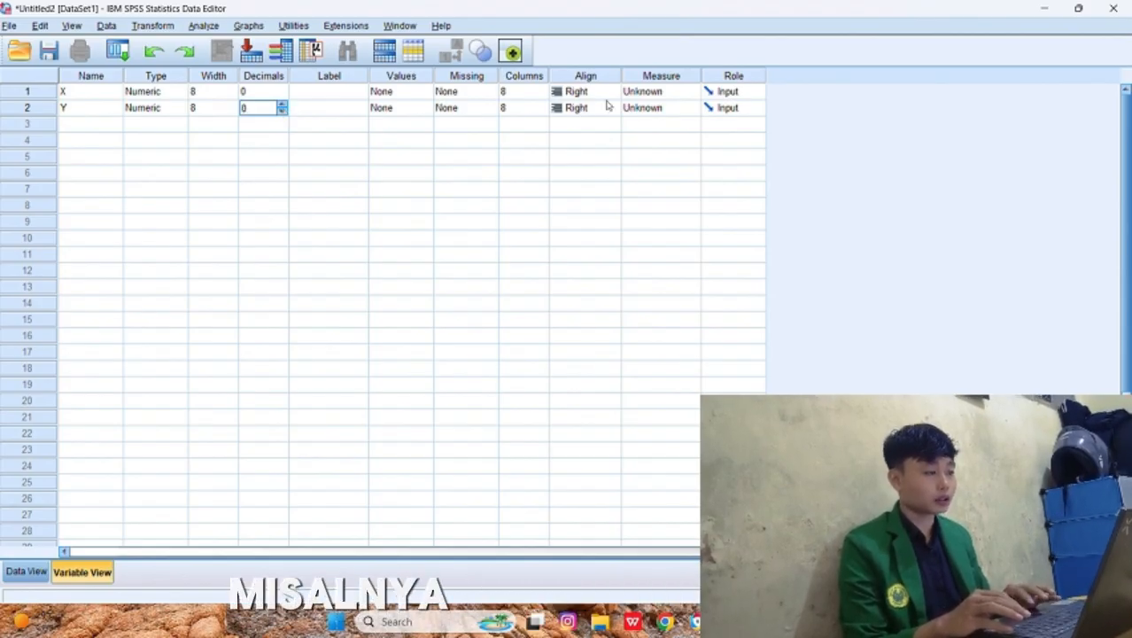
Step: Set the measurement level of both X and Y to Scale
{"action": "left_click", "coordinate": [651, 93]}
{"action": "left_click", "coordinate": [652, 108]}
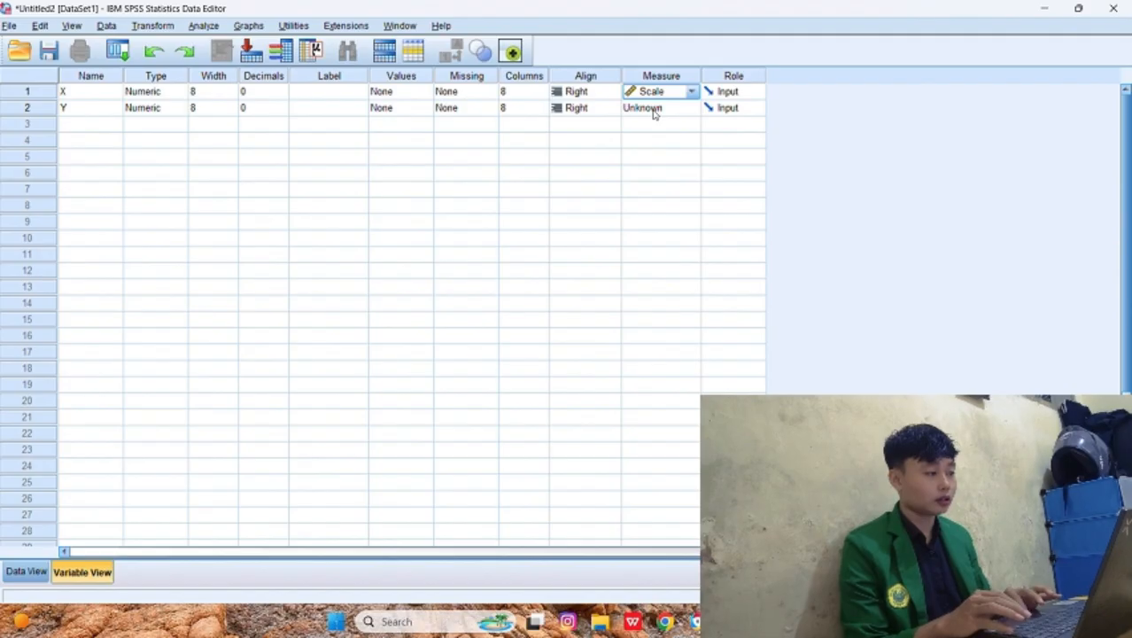
{"action": "left_click", "coordinate": [652, 109]}
{"action": "left_click", "coordinate": [659, 126]}
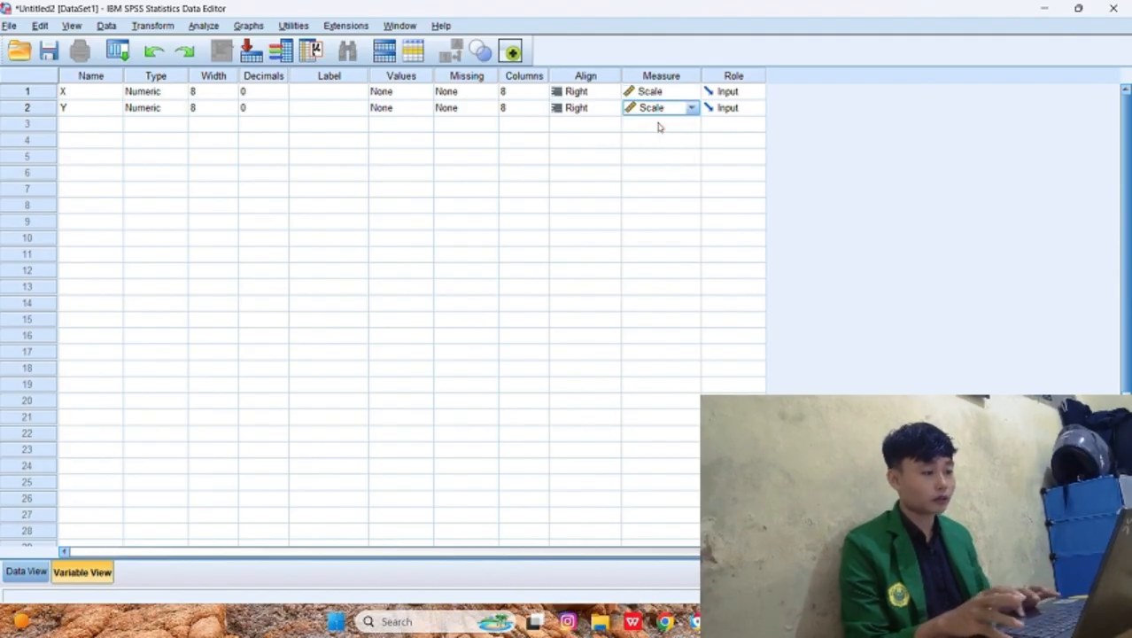
Step: Show the new dataset's data grid, then switch to the TABULASI workbook in Excel and copy the TX totals in O2:O92
{"action": "left_click", "coordinate": [34, 573]}
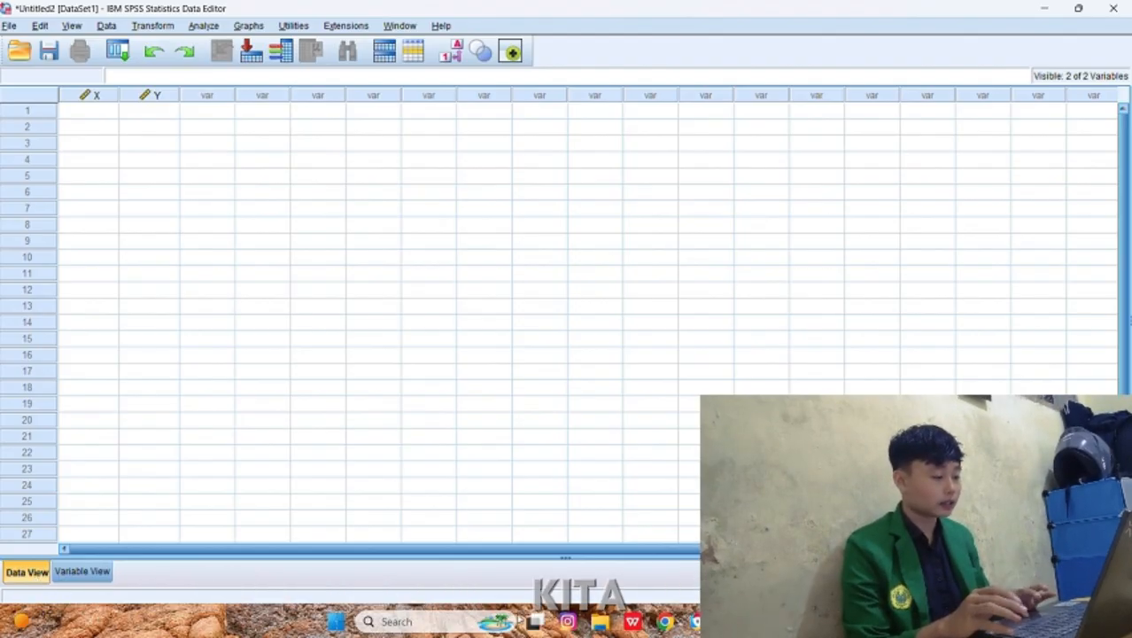
{"action": "key", "text": "alt+Tab"}
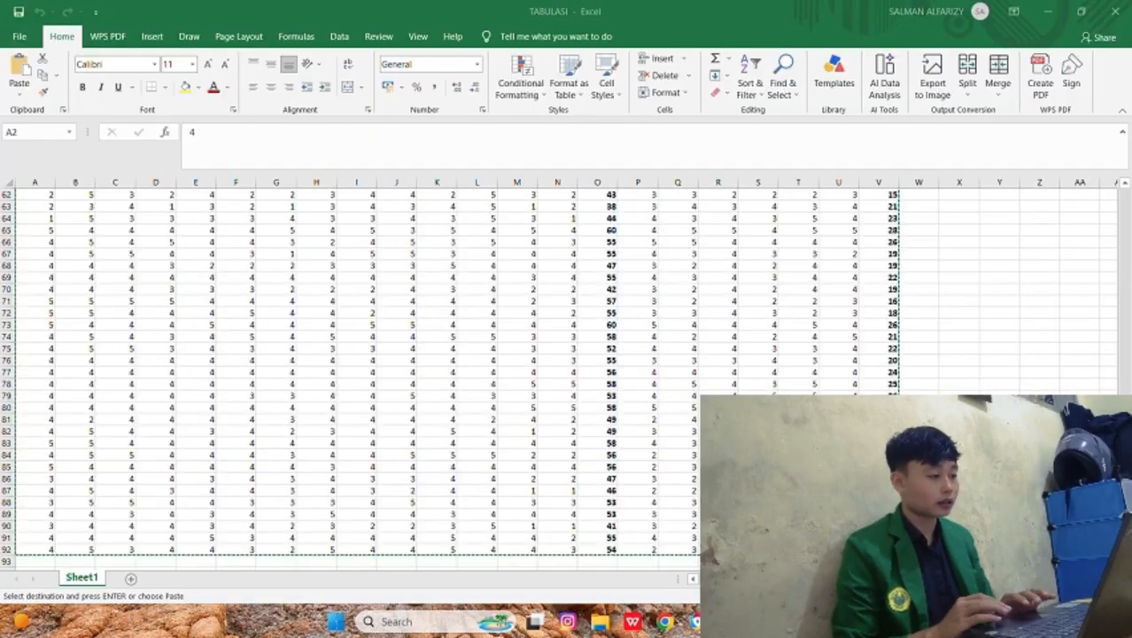
{"action": "scroll", "coordinate": [628, 315], "scroll_direction": "up", "scroll_amount": 5}
{"action": "scroll", "coordinate": [628, 313], "scroll_direction": "up", "scroll_amount": 17}
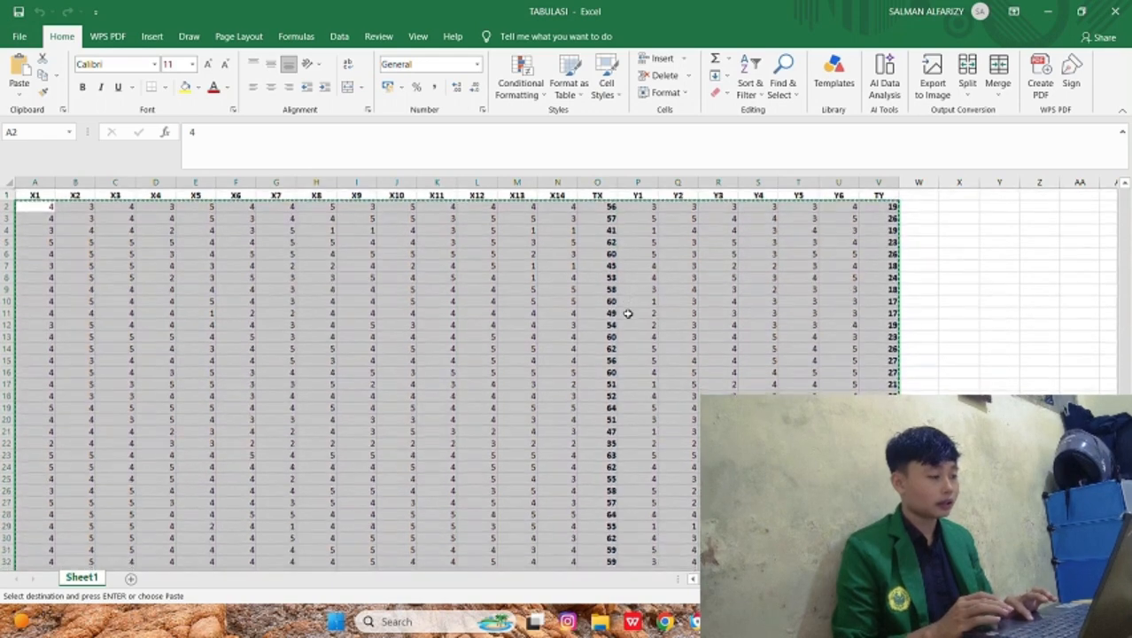
{"action": "left_click_drag", "start_coordinate": [609, 205], "coordinate": [603, 526]}
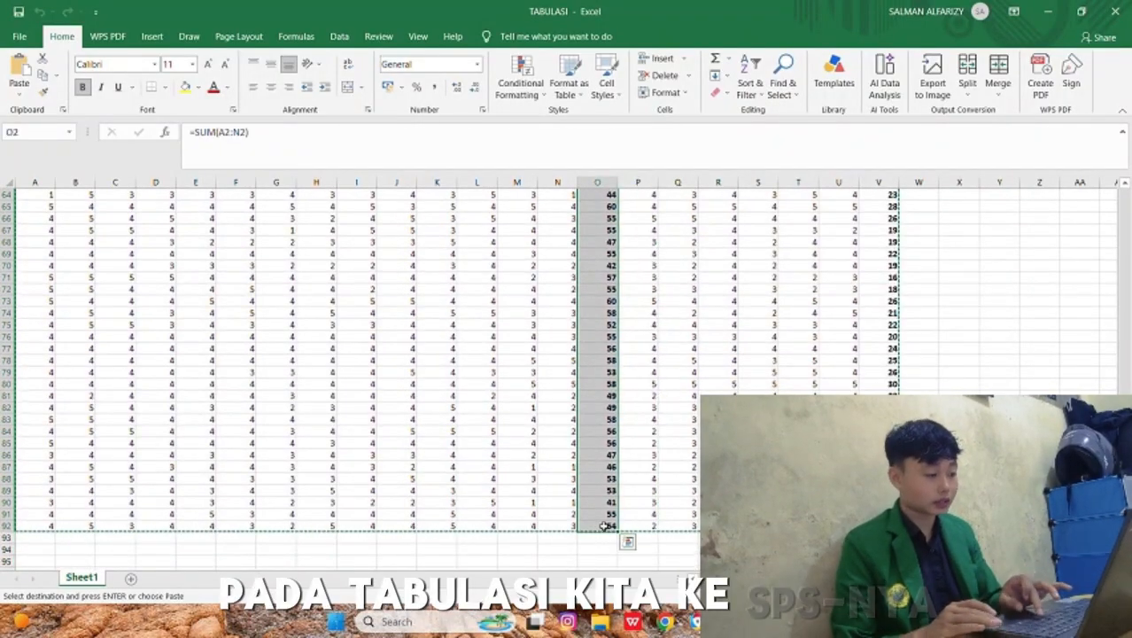
{"action": "key", "text": "ctrl+c"}
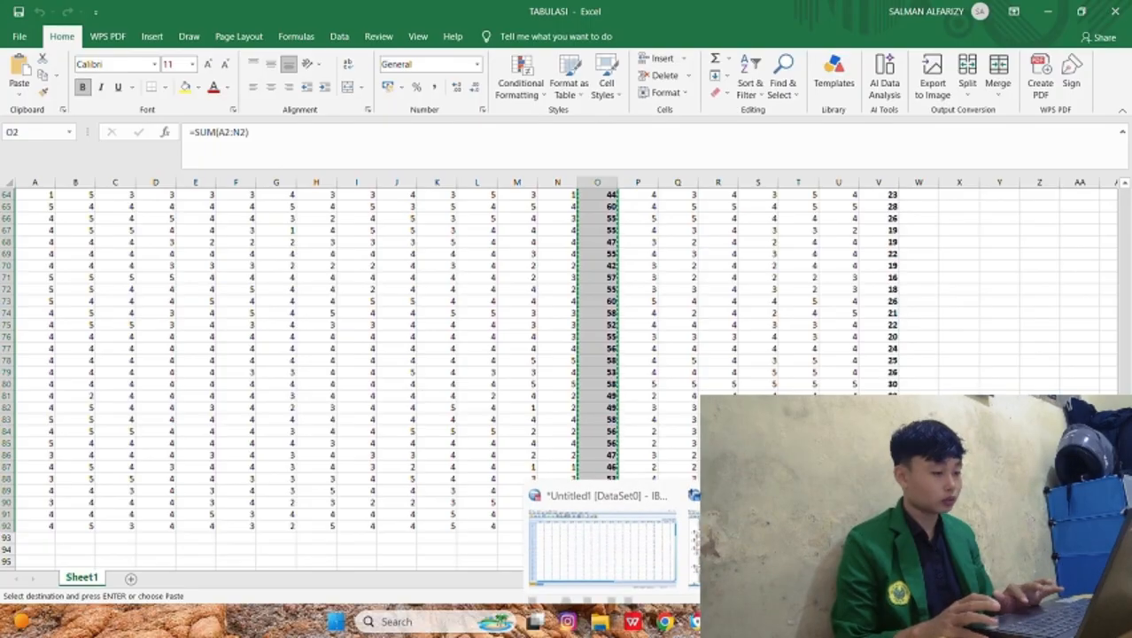
Step: Switch to the Untitled2 dataset in SPSS and paste the copied TX totals into the X column from row 1
{"action": "left_click", "coordinate": [626, 544]}
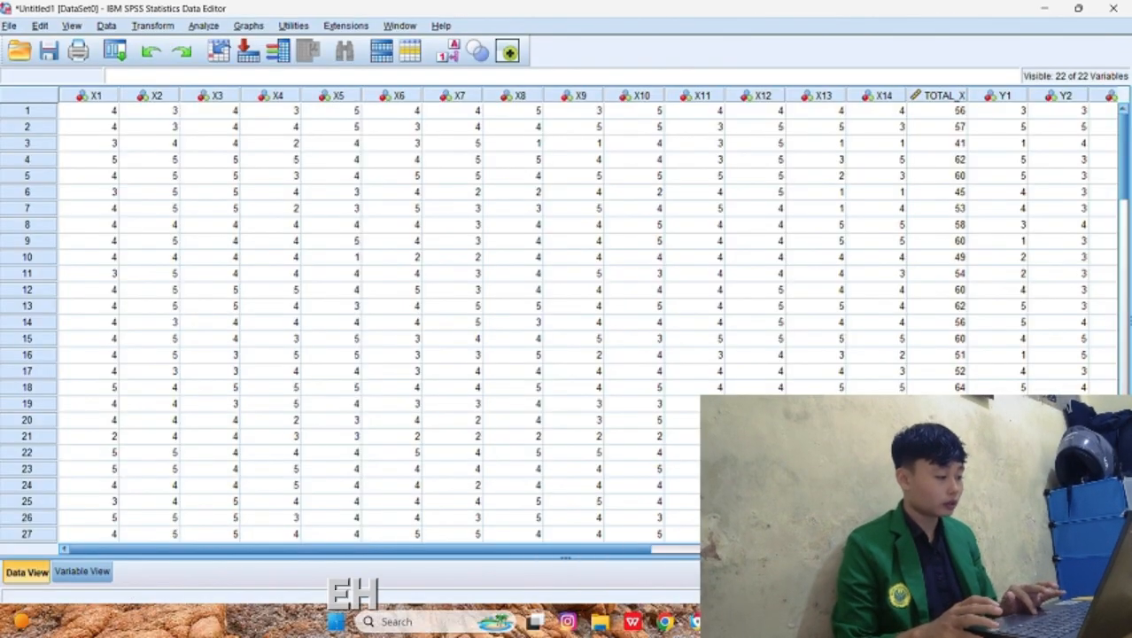
{"action": "mouse_move", "coordinate": [762, 622]}
{"action": "left_click", "coordinate": [761, 543]}
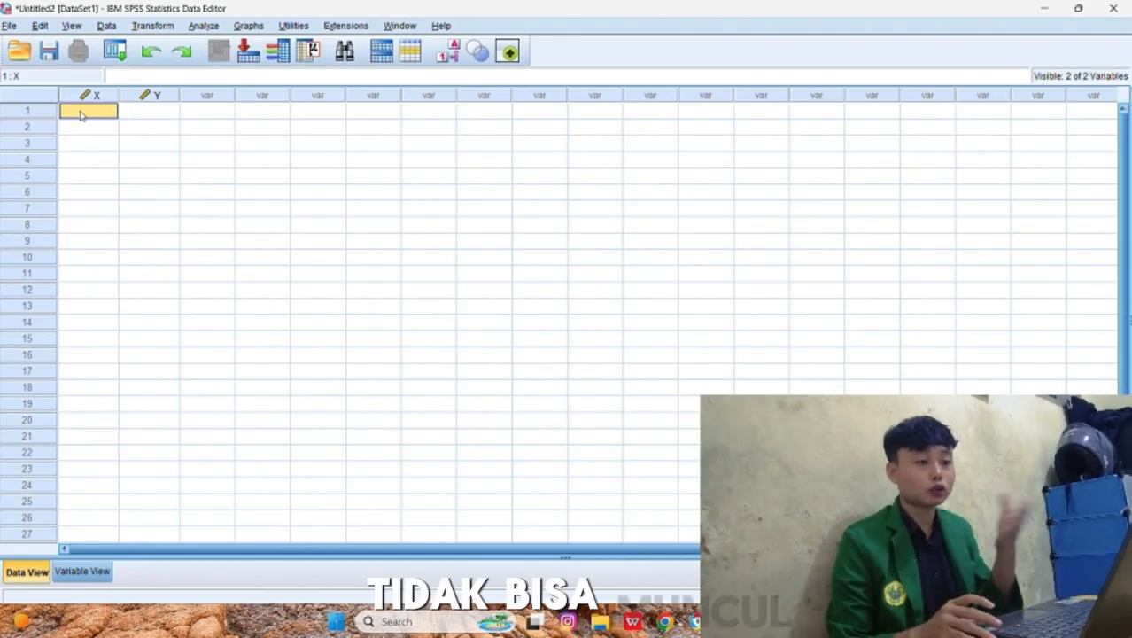
{"action": "right_click", "coordinate": [80, 114]}
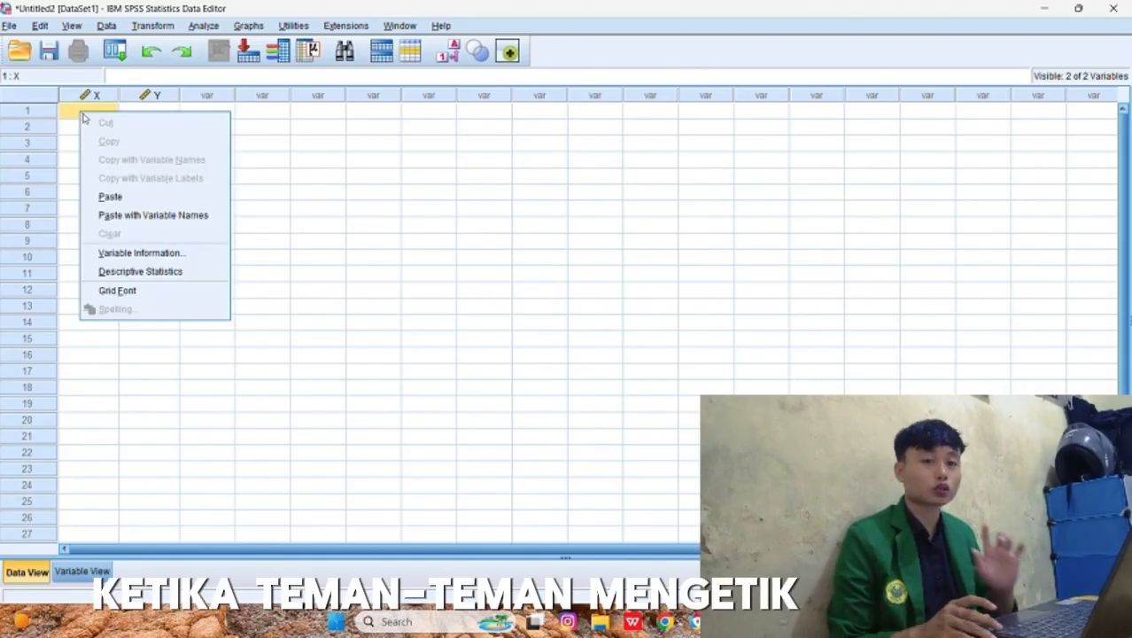
{"action": "left_click", "coordinate": [124, 195]}
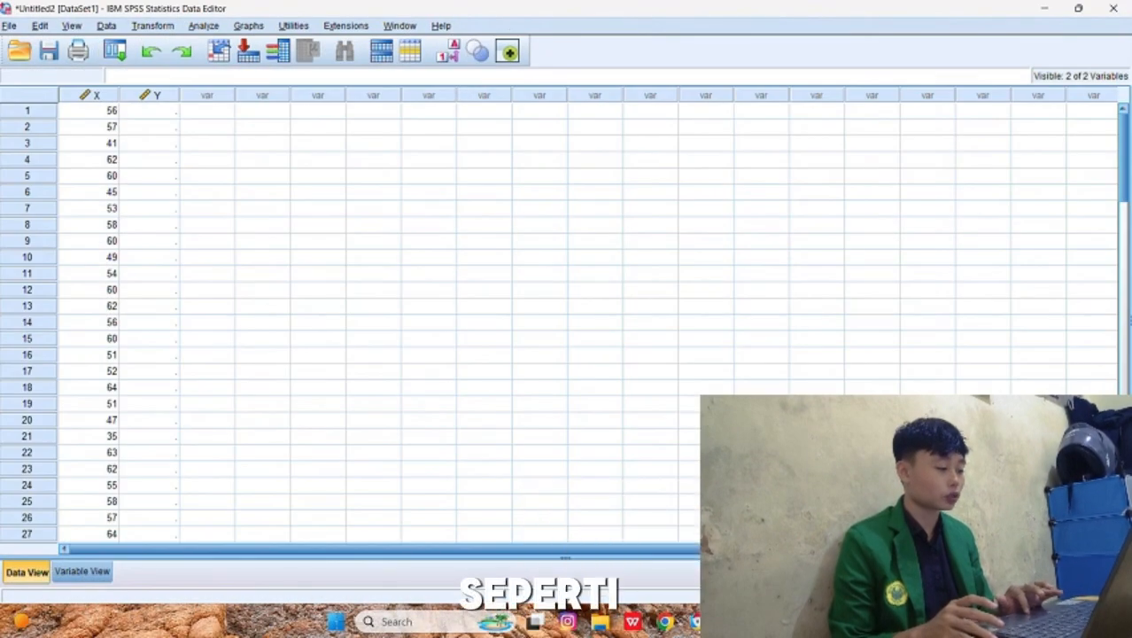
Step: Switch to the TABULASI workbook in Excel and copy the TY totals in V2:V92
{"action": "left_click", "coordinate": [730, 621]}
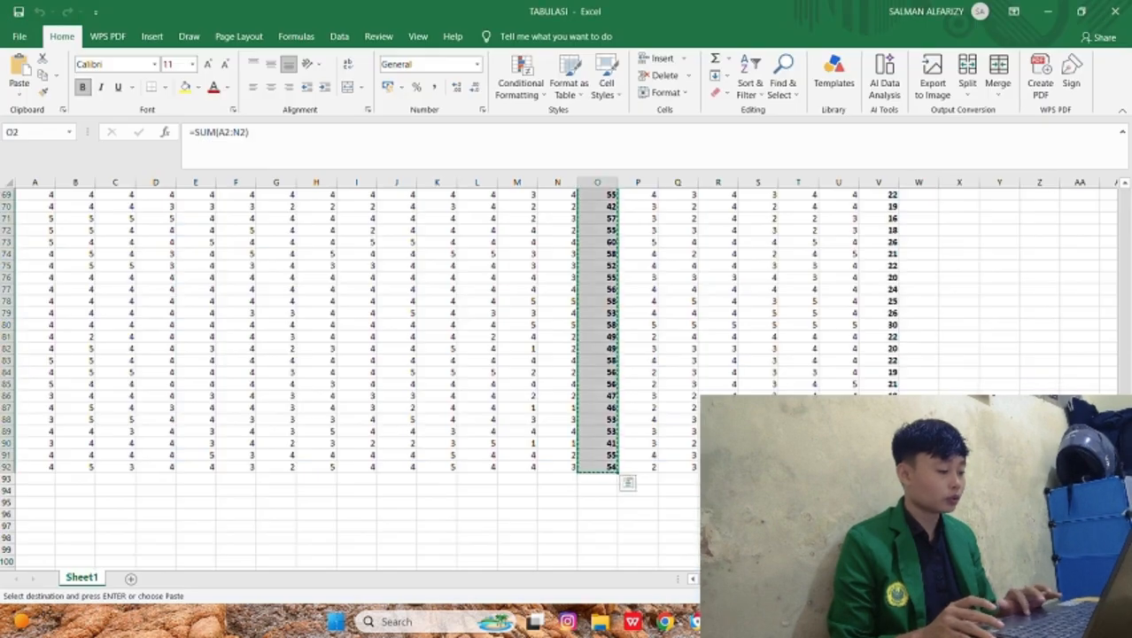
{"action": "scroll", "coordinate": [746, 337], "scroll_direction": "up", "scroll_amount": 9}
{"action": "scroll", "coordinate": [745, 337], "scroll_direction": "up", "scroll_amount": 7}
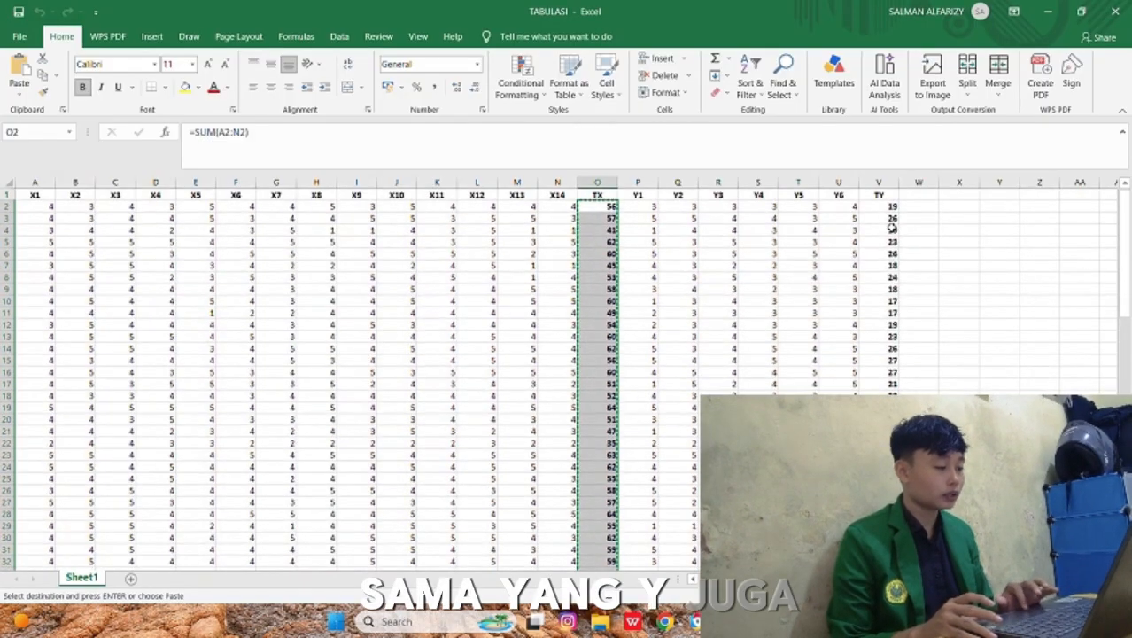
{"action": "left_click", "coordinate": [891, 208]}
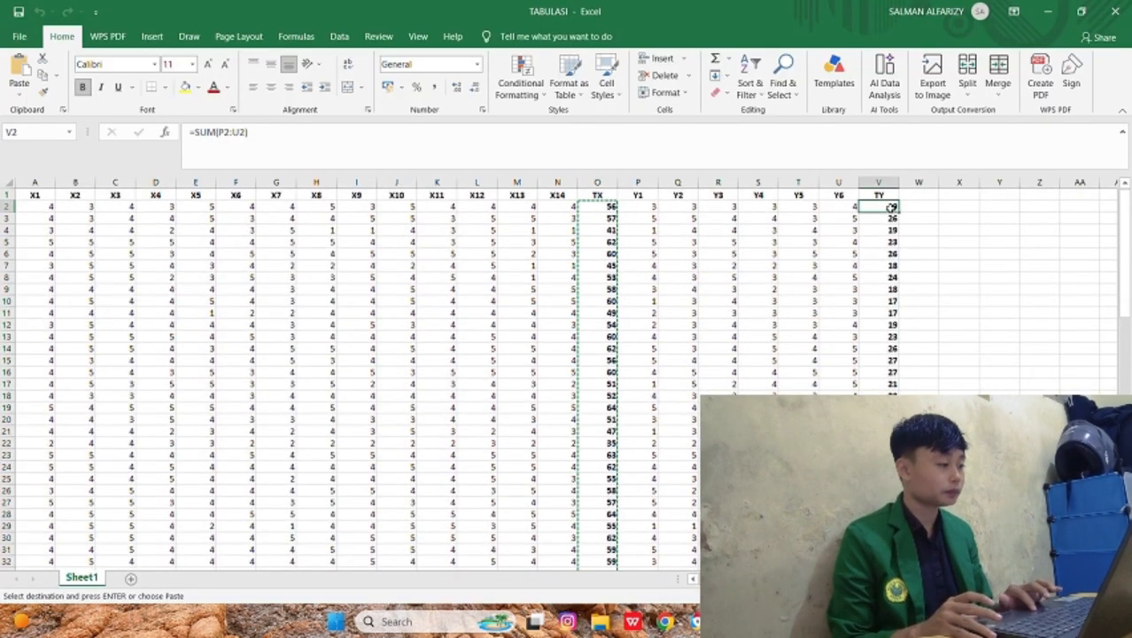
{"action": "key", "text": "shift+Down"}
{"action": "key", "text": "shift+Down"}
{"action": "key", "text": "shift+Down"}
{"action": "key", "text": "shift+Down"}
{"action": "key", "text": "shift+Down"}
{"action": "key", "text": "shift+Down"}
{"action": "key", "text": "shift+Down"}
{"action": "key", "text": "shift+Down"}
{"action": "key", "text": "shift+Down"}
{"action": "key", "text": "shift+Down"}
{"action": "key", "text": "shift+Down"}
{"action": "key", "text": "shift+Down"}
{"action": "key", "text": "shift+Down"}
{"action": "key", "text": "shift+Down"}
{"action": "key", "text": "shift+Down"}
{"action": "key", "text": "shift+Down"}
{"action": "key", "text": "shift+Down"}
{"action": "key", "text": "shift+Down"}
{"action": "key", "text": "shift+Down"}
{"action": "key", "text": "shift+Down"}
{"action": "key", "text": "shift+Down"}
{"action": "key", "text": "shift+Down"}
{"action": "key", "text": "shift+Down"}
{"action": "key", "text": "shift+Down"}
{"action": "key", "text": "shift+Down"}
{"action": "key", "text": "shift+Down"}
{"action": "key", "text": "shift+Down"}
{"action": "key", "text": "shift+Down"}
{"action": "key", "text": "shift+Down"}
{"action": "key", "text": "shift+Down"}
{"action": "key", "text": "shift+Down"}
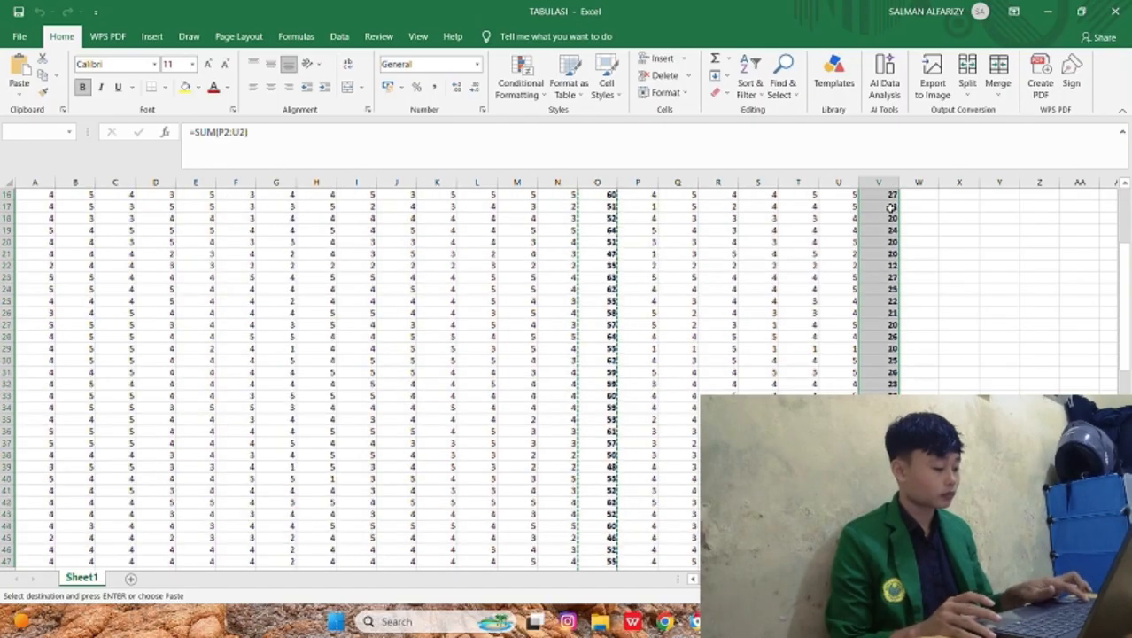
{"action": "key", "text": "shift+Down"}
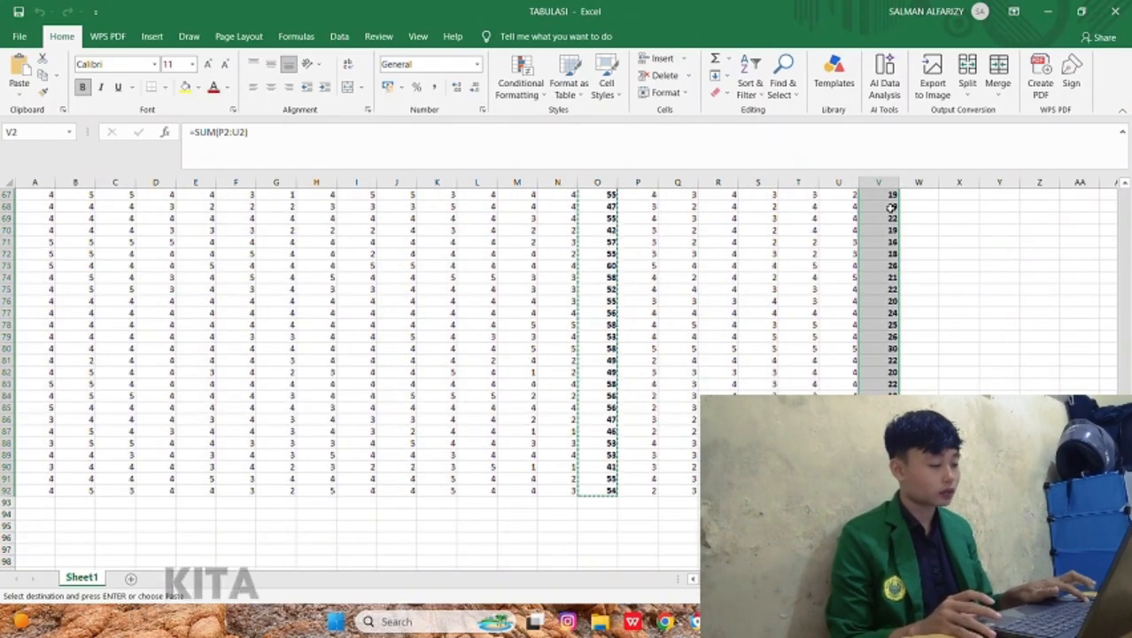
{"action": "key", "text": "ctrl+c"}
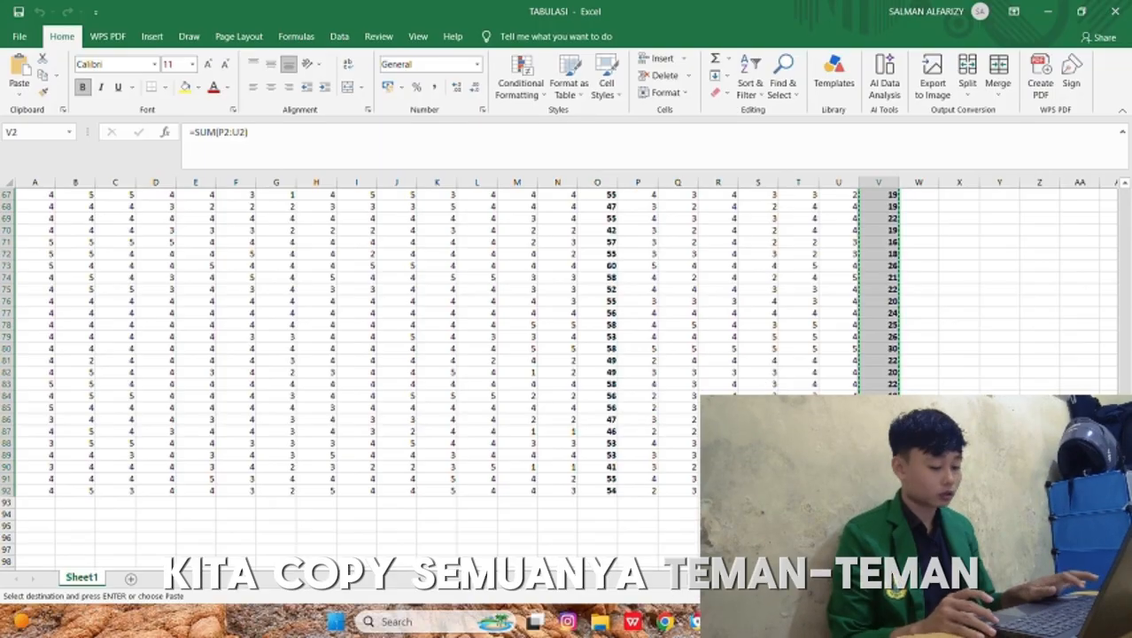
Step: Switch back to the Untitled2 dataset in SPSS, paste the TY totals into the Y column from row 1, and check the filled rows
{"action": "mouse_move", "coordinate": [729, 622]}
{"action": "left_click", "coordinate": [604, 547]}
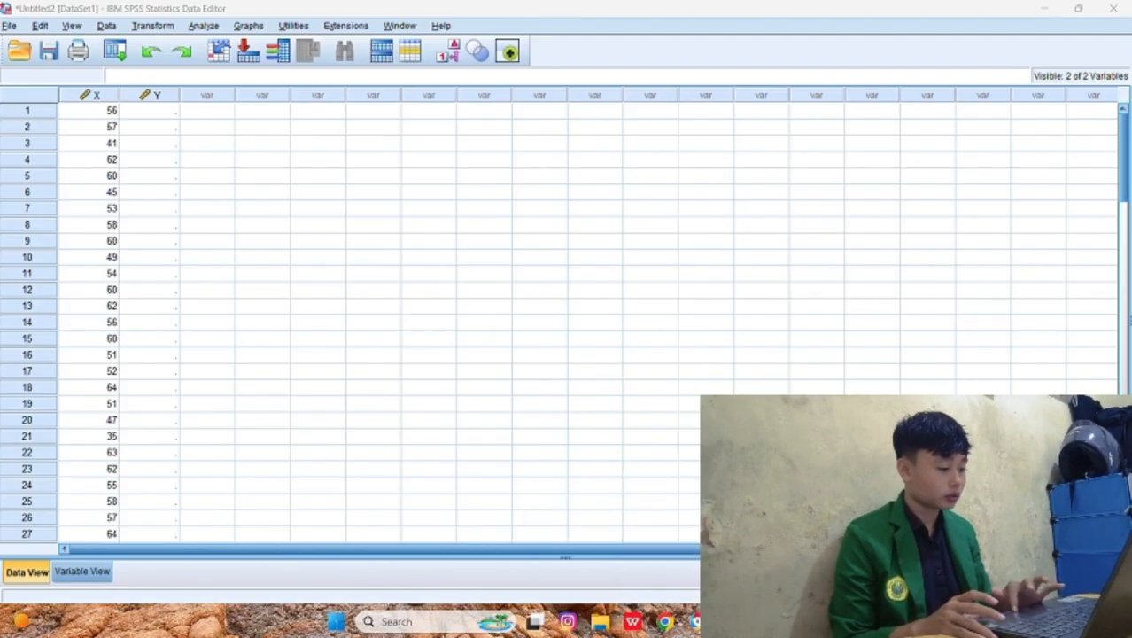
{"action": "left_click", "coordinate": [159, 108]}
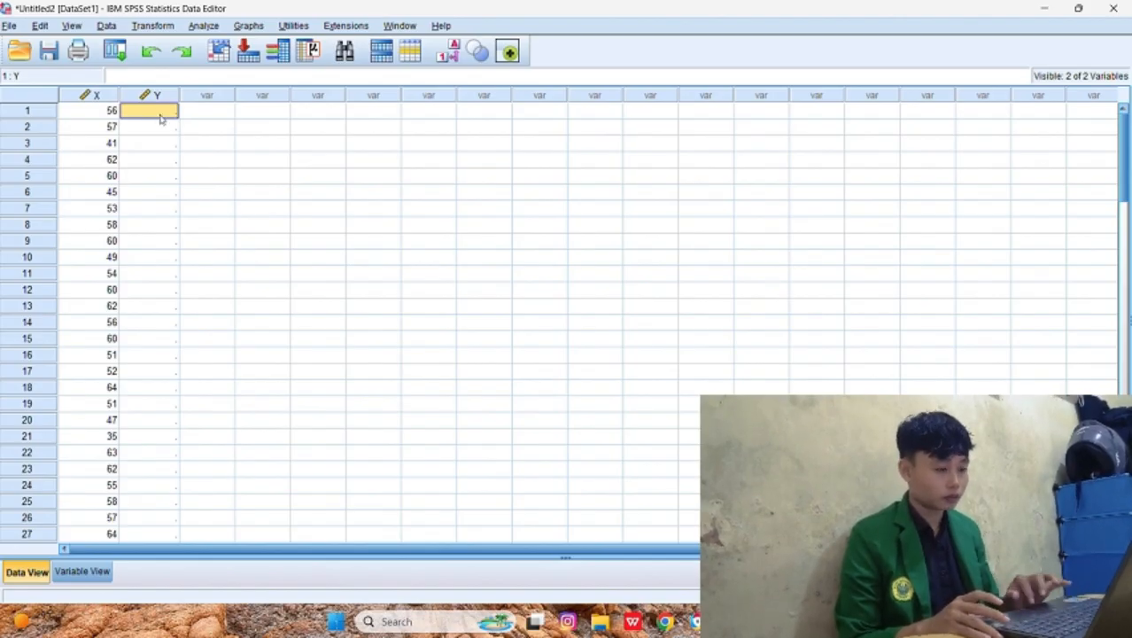
{"action": "right_click", "coordinate": [162, 120]}
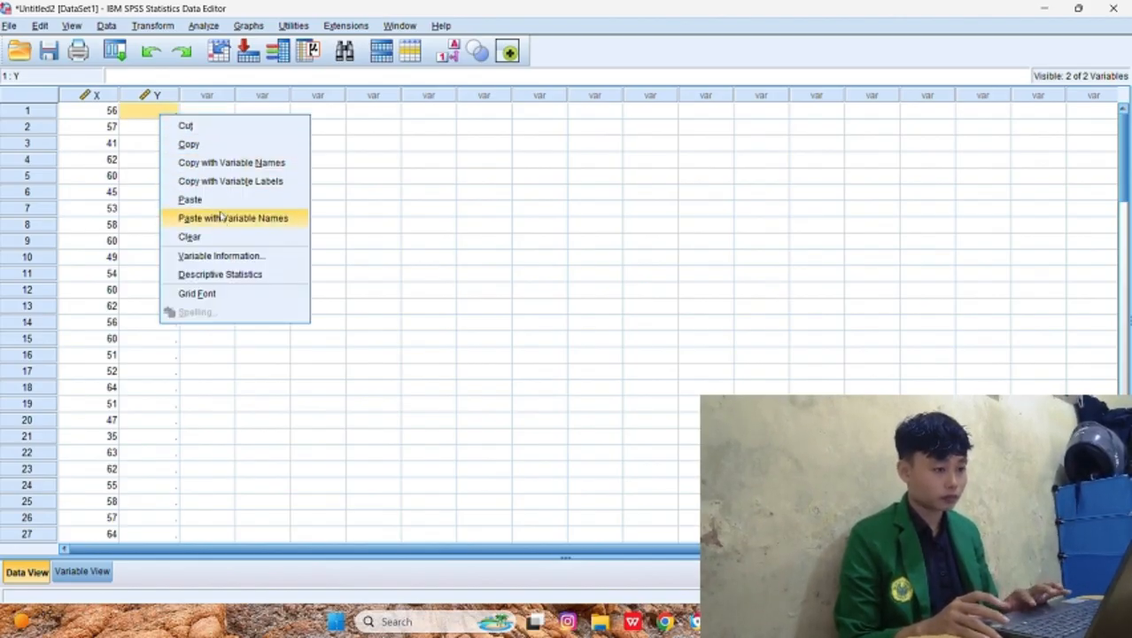
{"action": "left_click", "coordinate": [190, 200]}
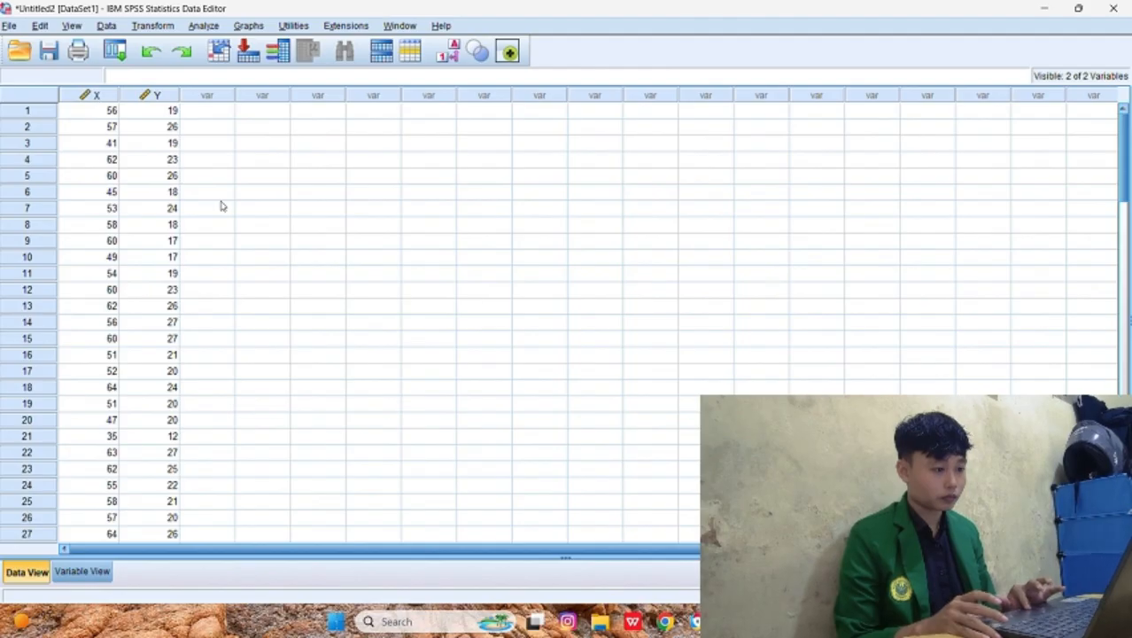
{"action": "scroll", "coordinate": [222, 205], "scroll_direction": "down", "scroll_amount": 6}
{"action": "scroll", "coordinate": [221, 205], "scroll_direction": "down", "scroll_amount": 15}
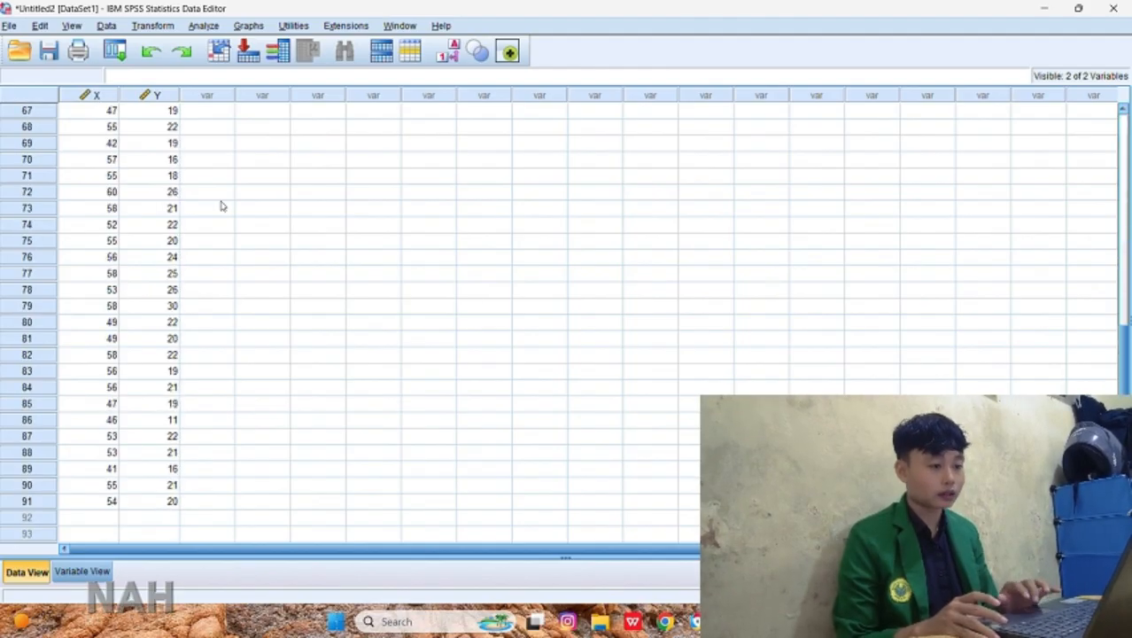
{"action": "scroll", "coordinate": [221, 205], "scroll_direction": "up", "scroll_amount": 20}
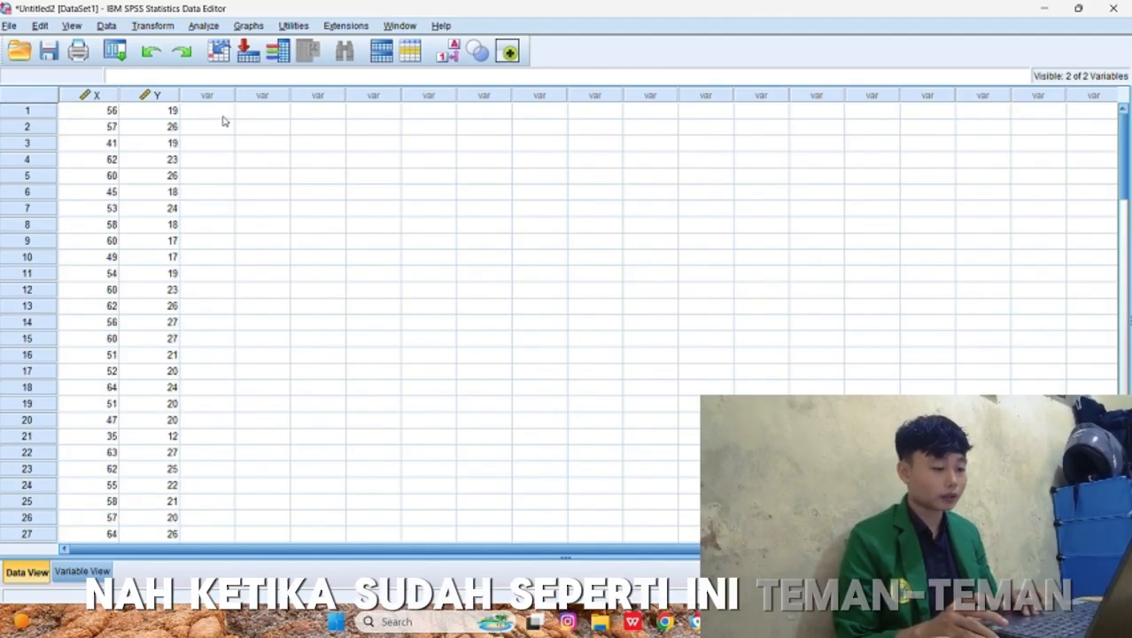
Step: Start a Linear Regression with X as the independent variable and Y as the dependent variable
{"action": "left_click", "coordinate": [203, 25]}
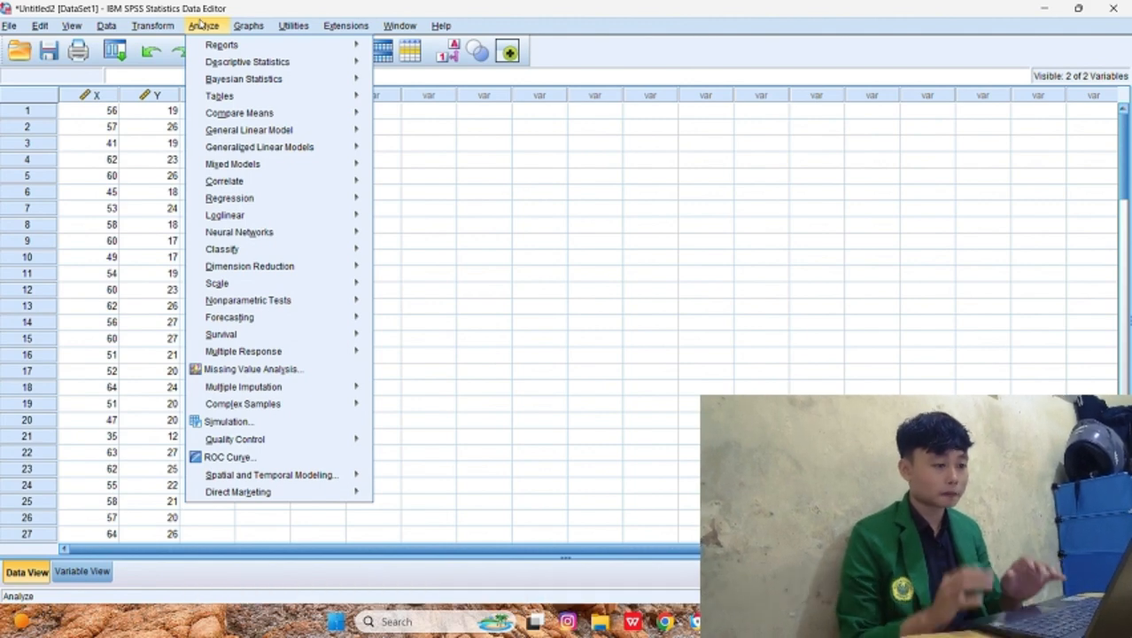
{"action": "mouse_move", "coordinate": [289, 199]}
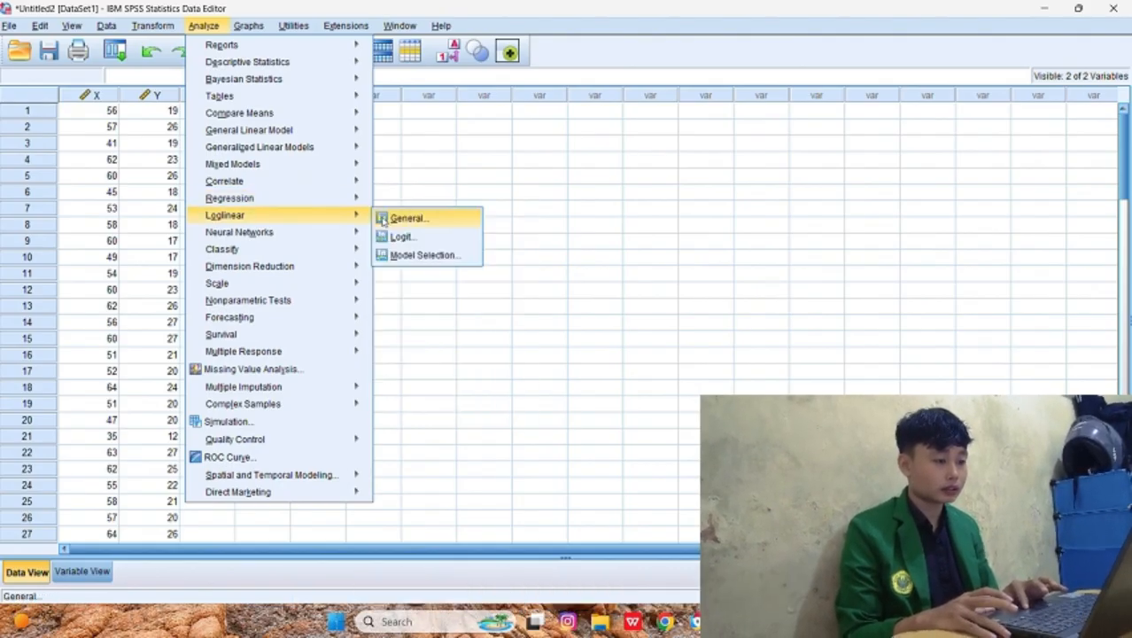
{"action": "mouse_move", "coordinate": [366, 202]}
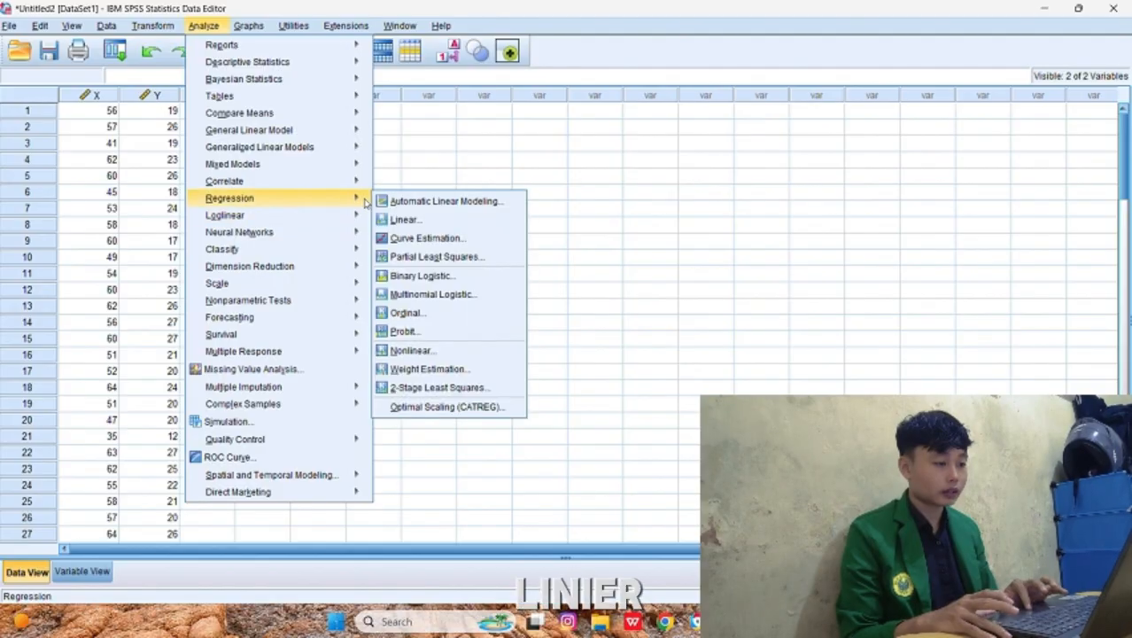
{"action": "left_click", "coordinate": [397, 220]}
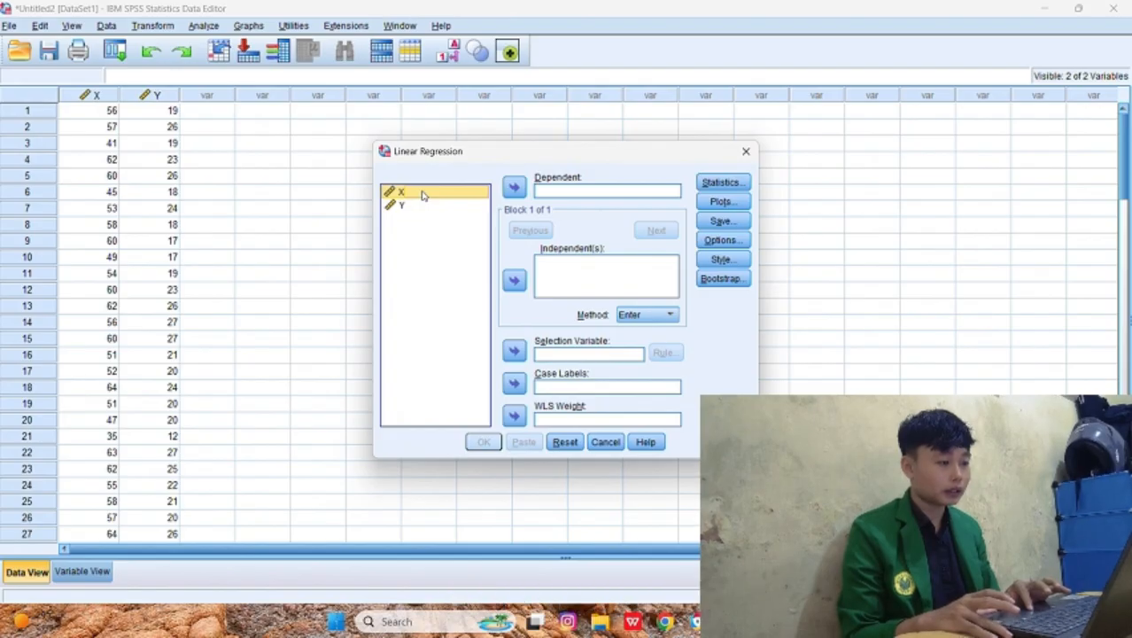
{"action": "left_click", "coordinate": [515, 280]}
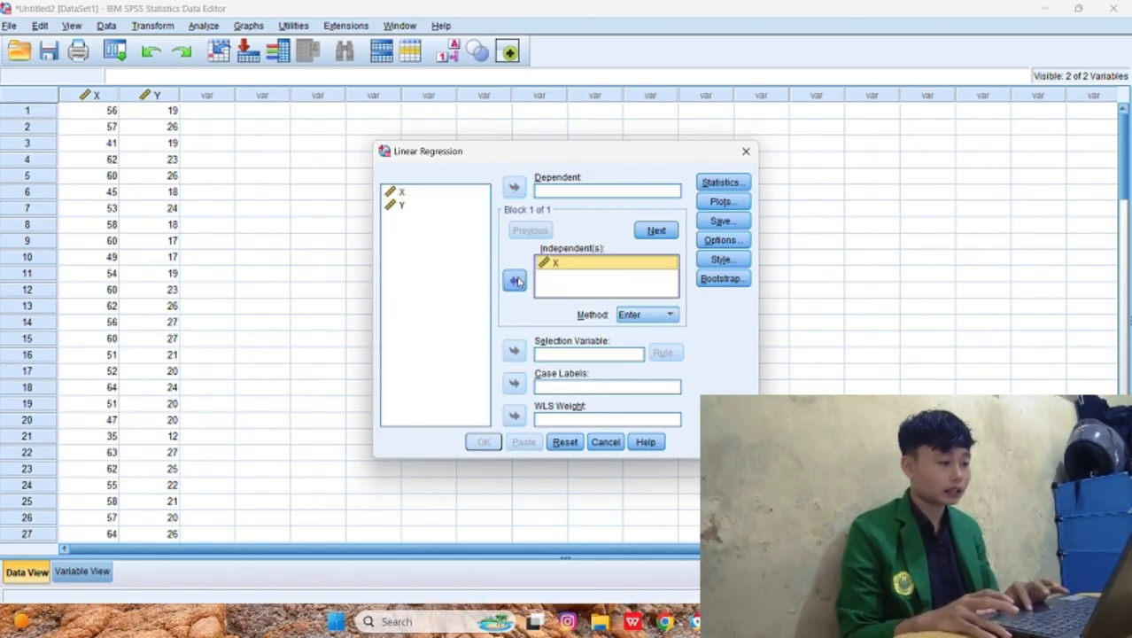
{"action": "left_click", "coordinate": [471, 206]}
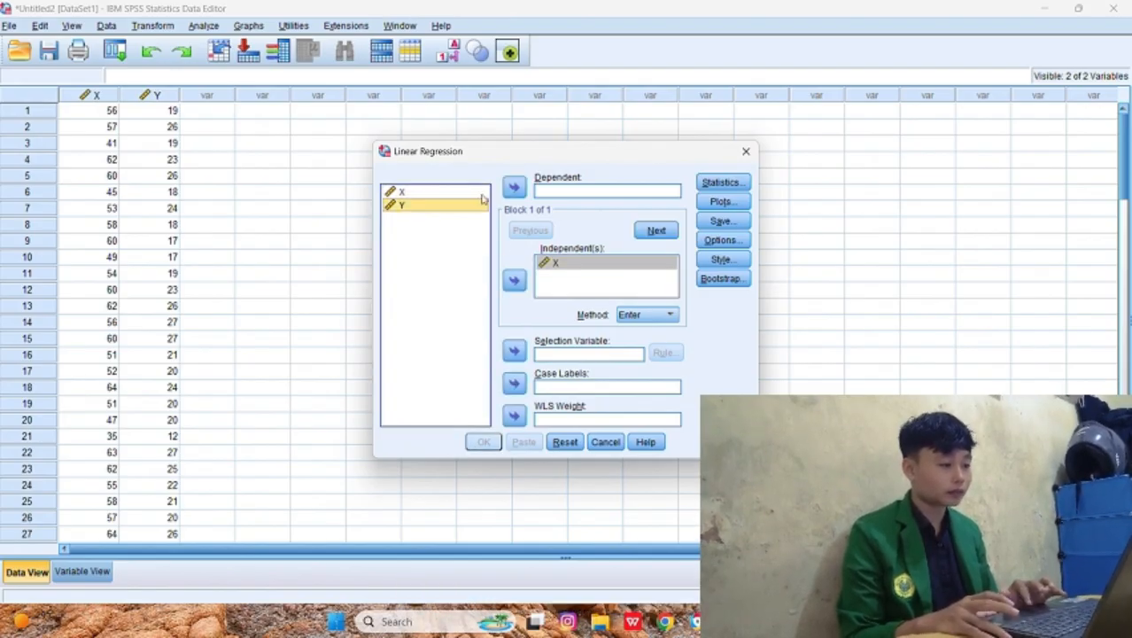
{"action": "left_click", "coordinate": [514, 188]}
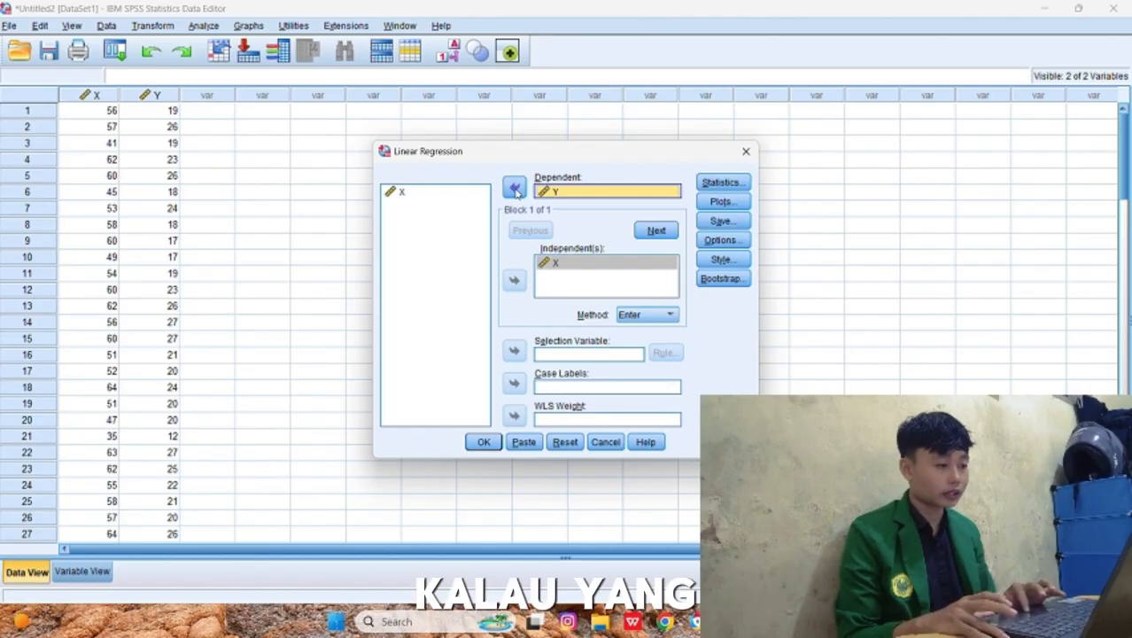
Step: Add the covariance matrix, collinearity diagnostics, Durbin-Watson and descriptives to the regression statistics
{"action": "left_click", "coordinate": [721, 182]}
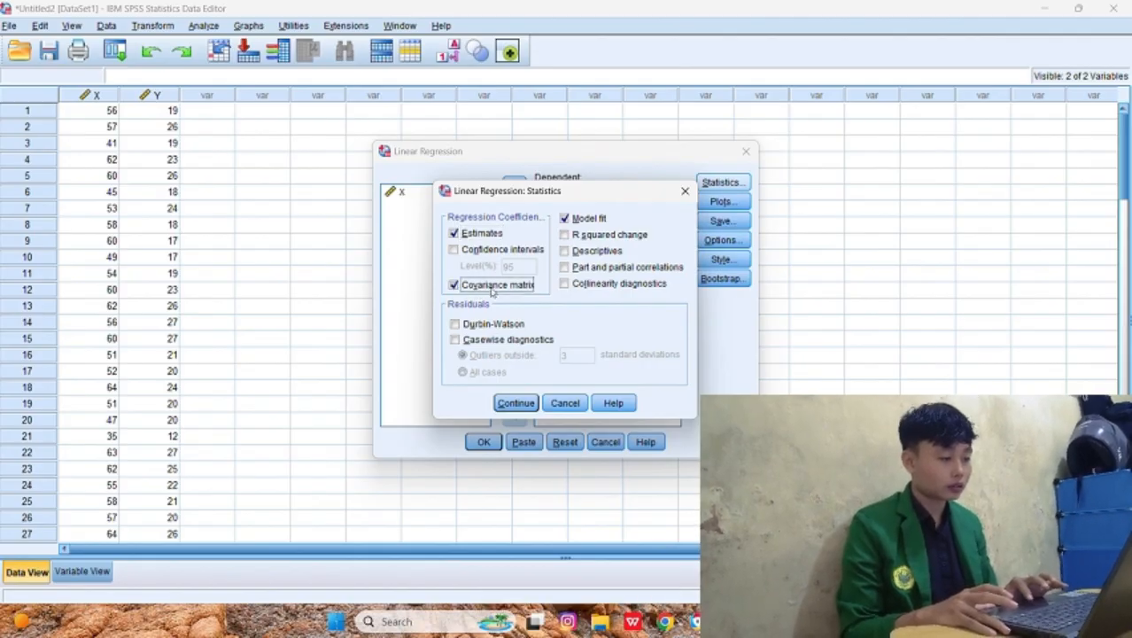
{"action": "left_click", "coordinate": [564, 285]}
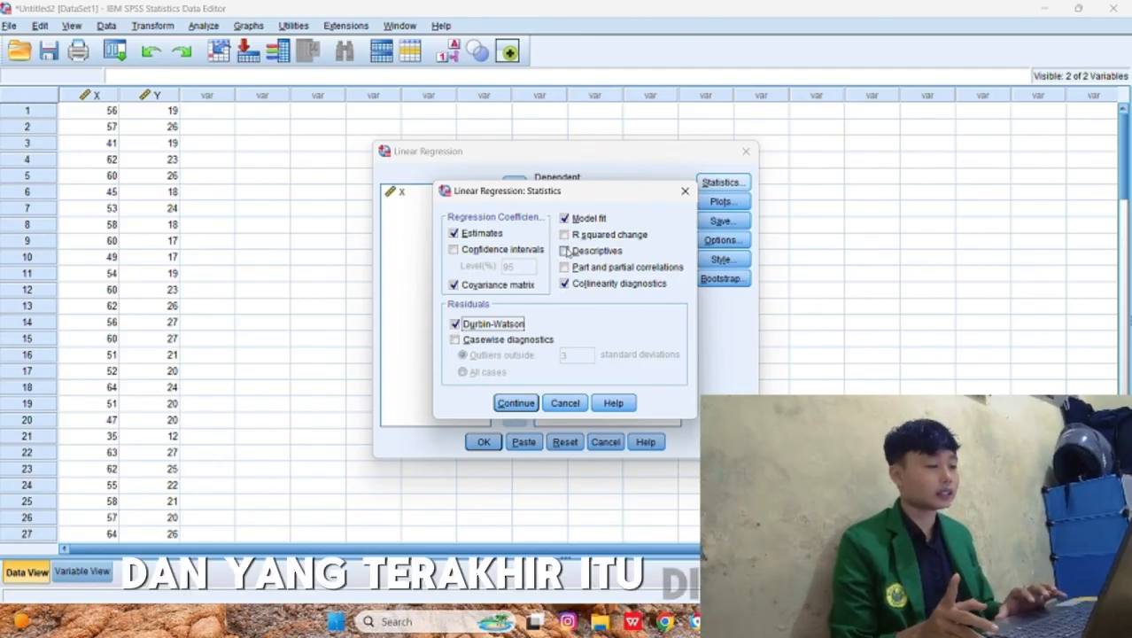
{"action": "left_click", "coordinate": [565, 250]}
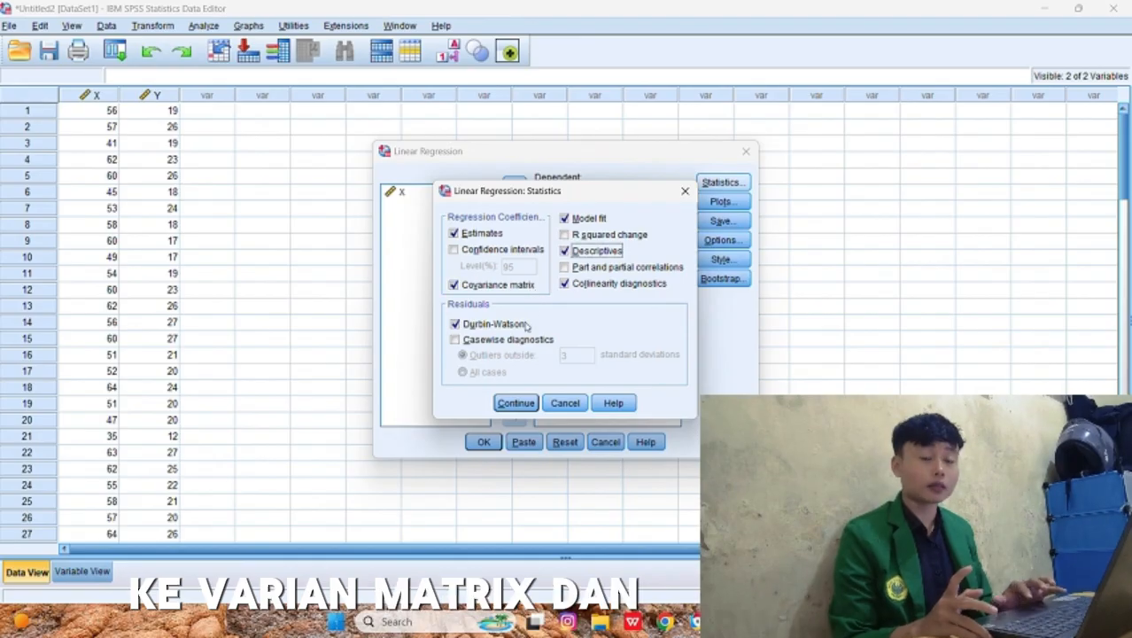
{"action": "left_click", "coordinate": [517, 403]}
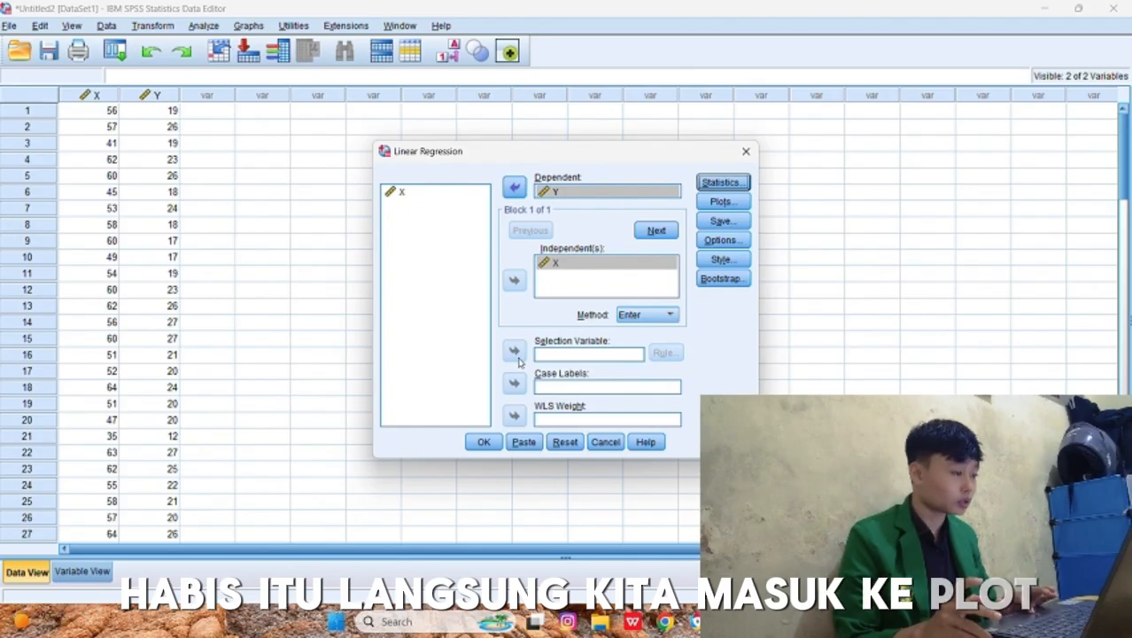
Step: Set up the regression plots with *SRESID as Y and *ZPRED as X, including the histogram and normal probability plot
{"action": "left_click", "coordinate": [725, 203]}
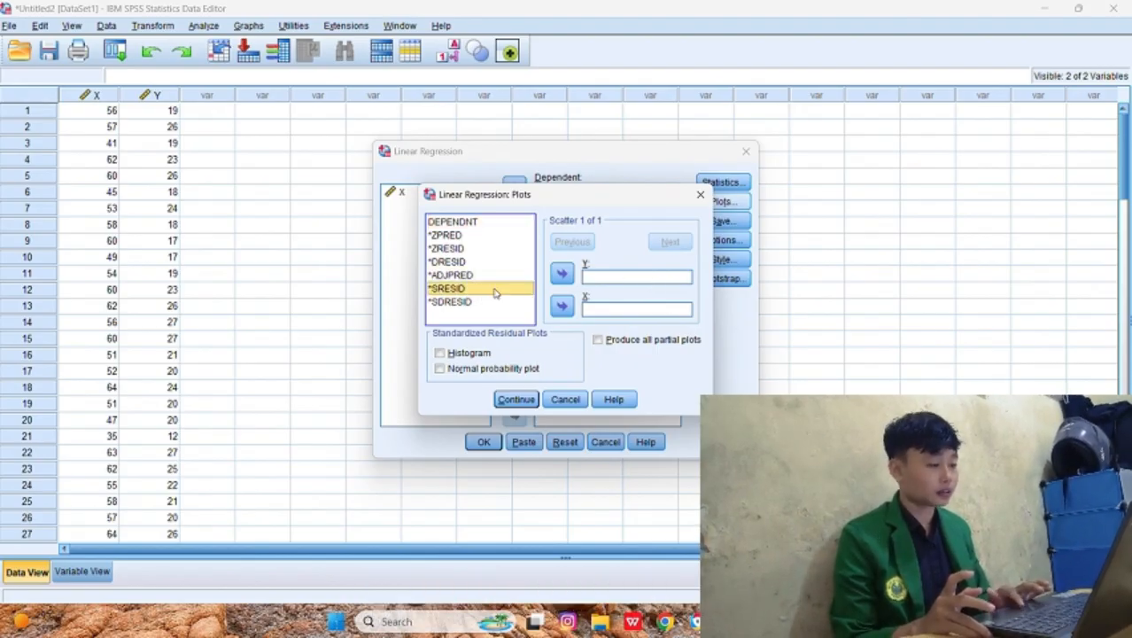
{"action": "left_click", "coordinate": [562, 274]}
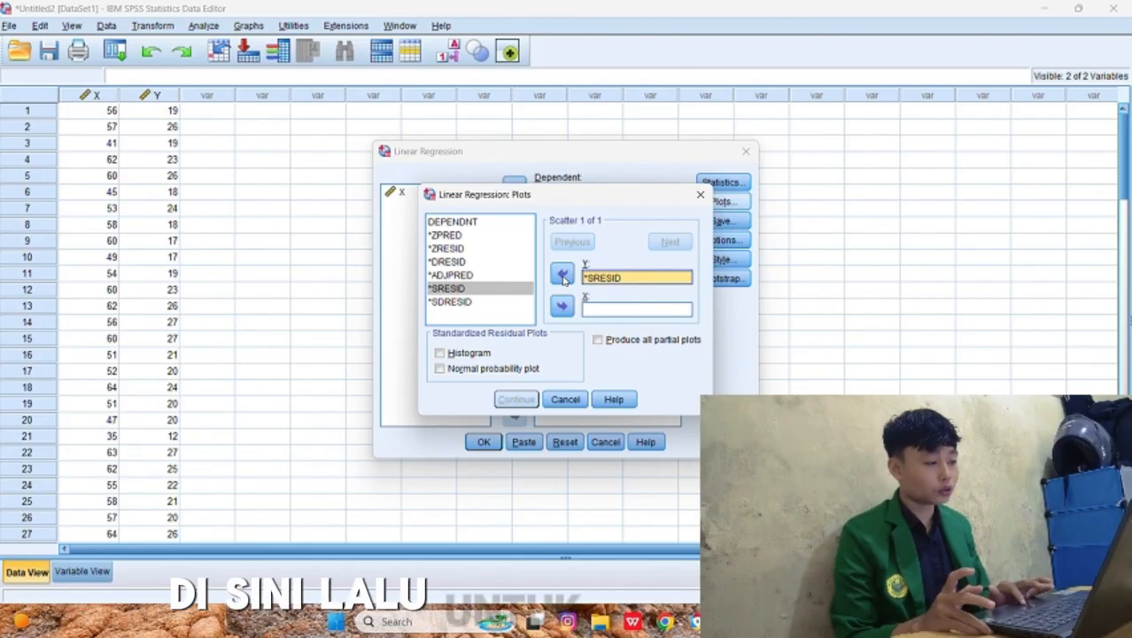
{"action": "left_click", "coordinate": [476, 237]}
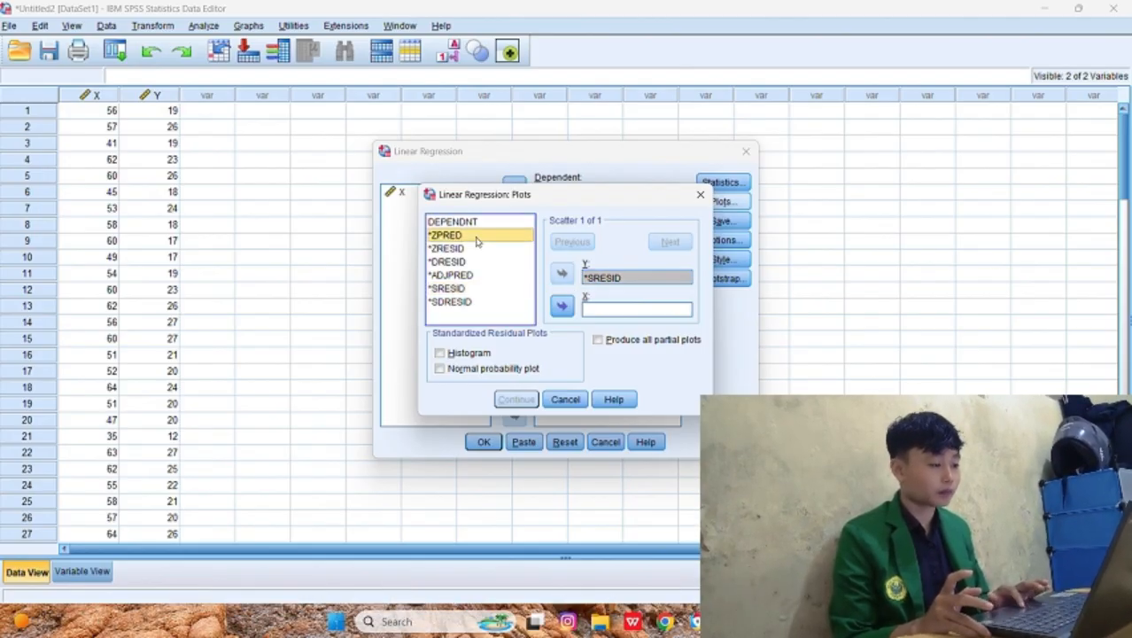
{"action": "left_click", "coordinate": [560, 306]}
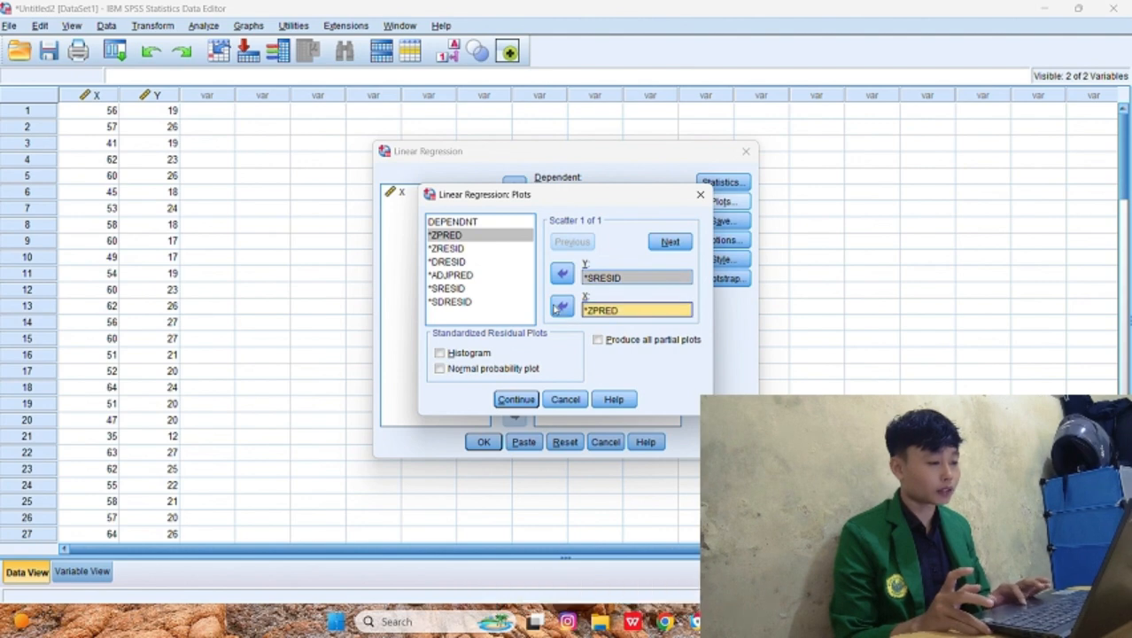
{"action": "left_click", "coordinate": [440, 353]}
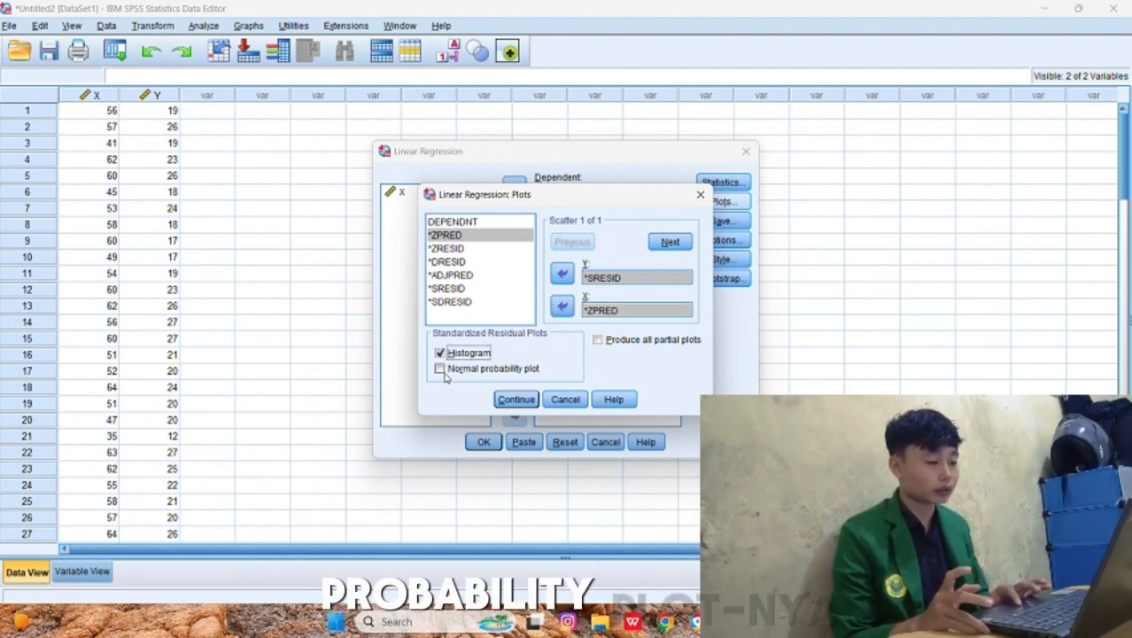
{"action": "left_click", "coordinate": [440, 368]}
{"action": "left_click", "coordinate": [515, 399]}
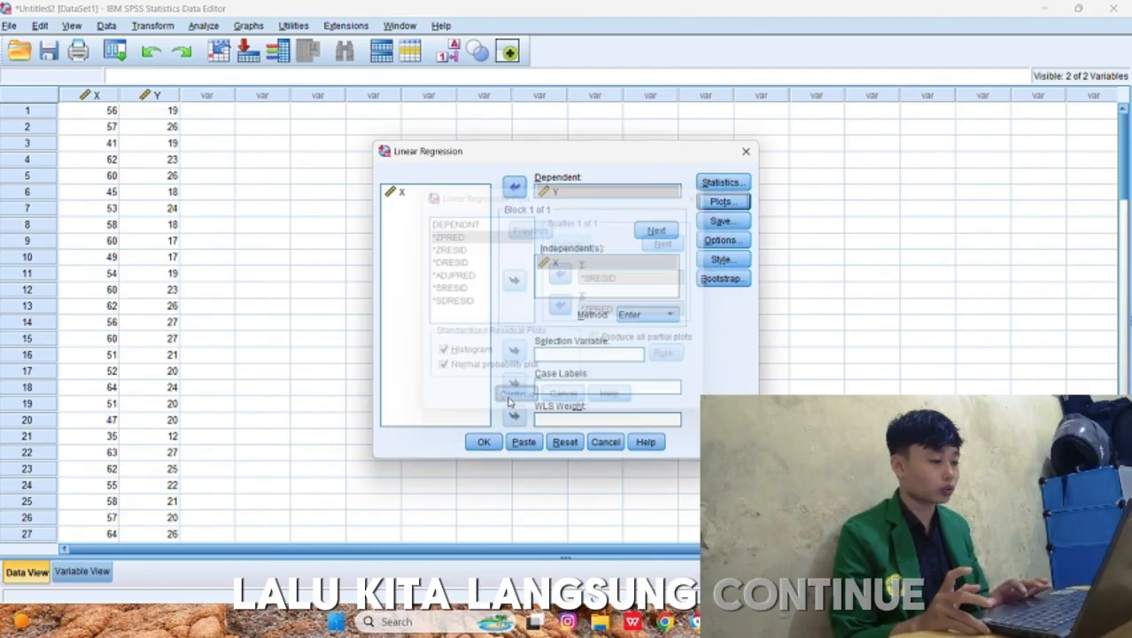
Step: Save the standardized residuals as a new variable and run the linear regression
{"action": "left_click", "coordinate": [746, 224]}
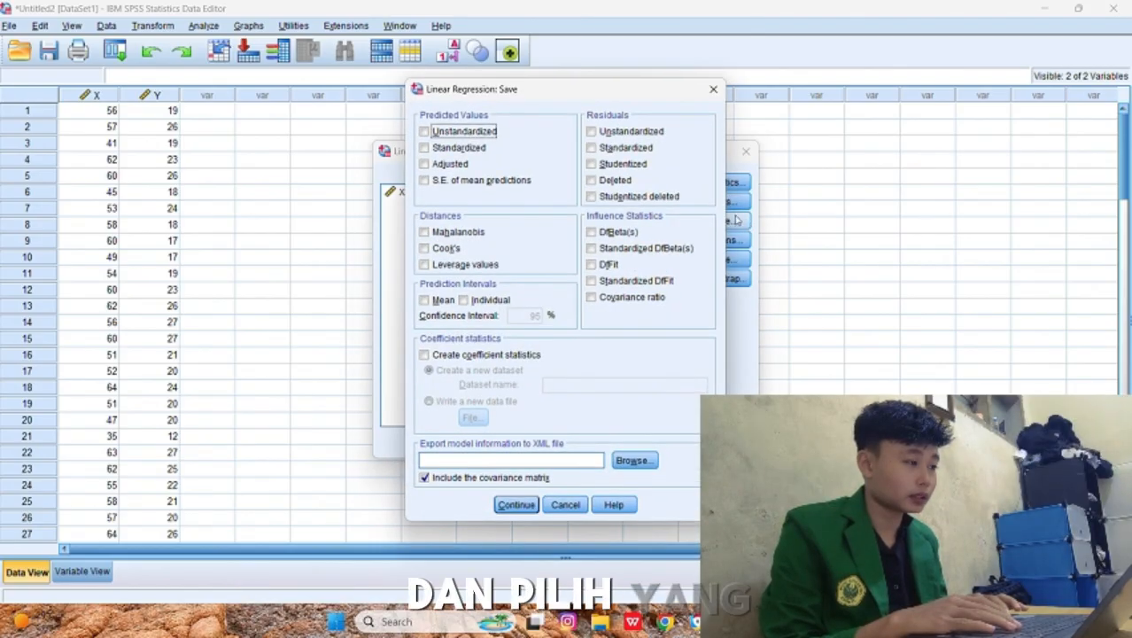
{"action": "left_click", "coordinate": [616, 153]}
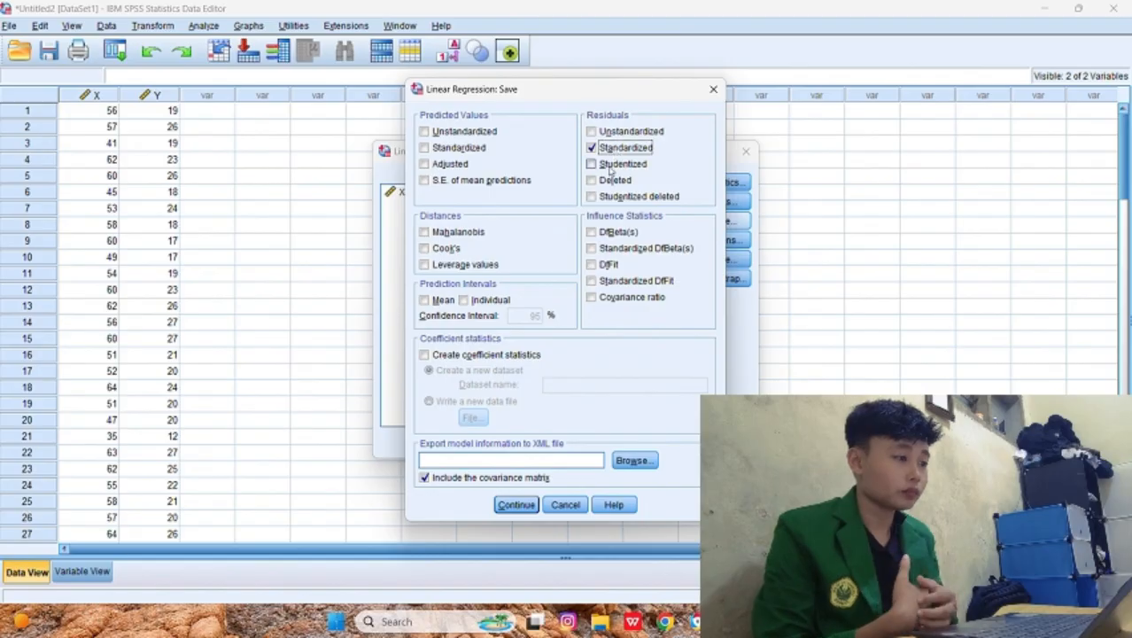
{"action": "left_click", "coordinate": [516, 504]}
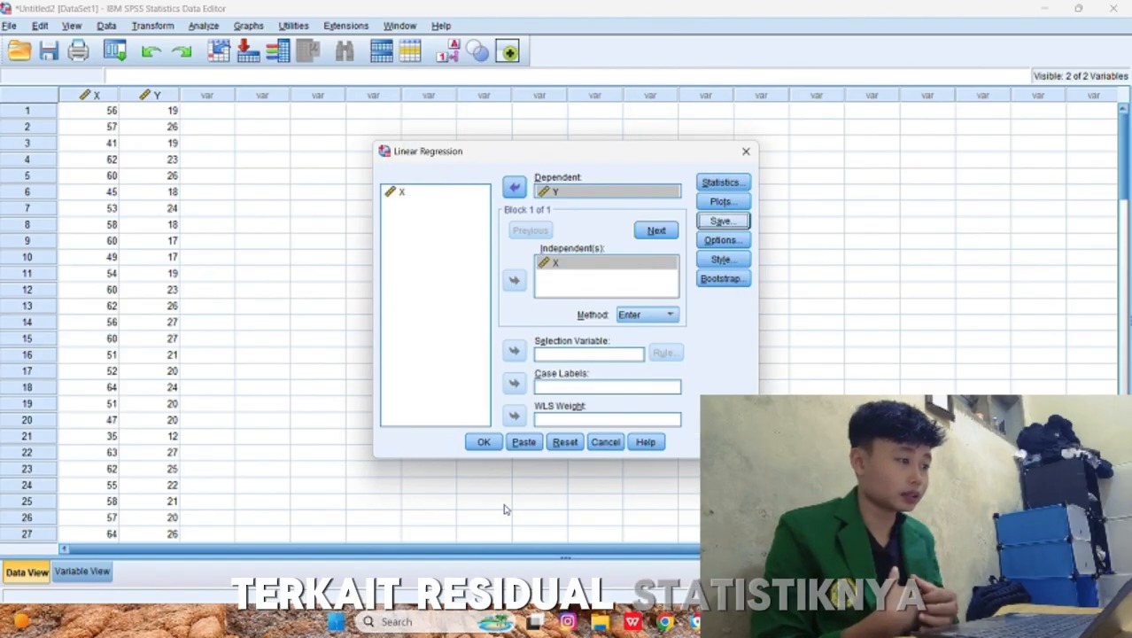
{"action": "left_click", "coordinate": [485, 441]}
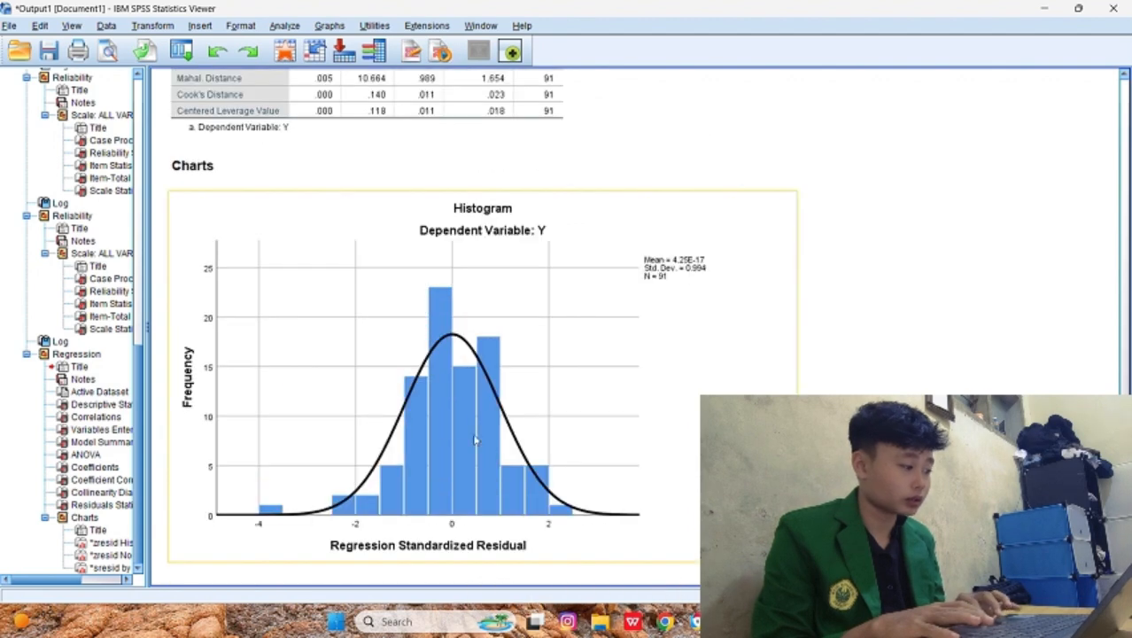
Step: Examine the regression's residual histogram, normal P-P plot and scatterplot in the output
{"action": "scroll", "coordinate": [618, 532], "scroll_direction": "down", "scroll_amount": 1}
{"action": "scroll", "coordinate": [618, 532], "scroll_direction": "down", "scroll_amount": 10}
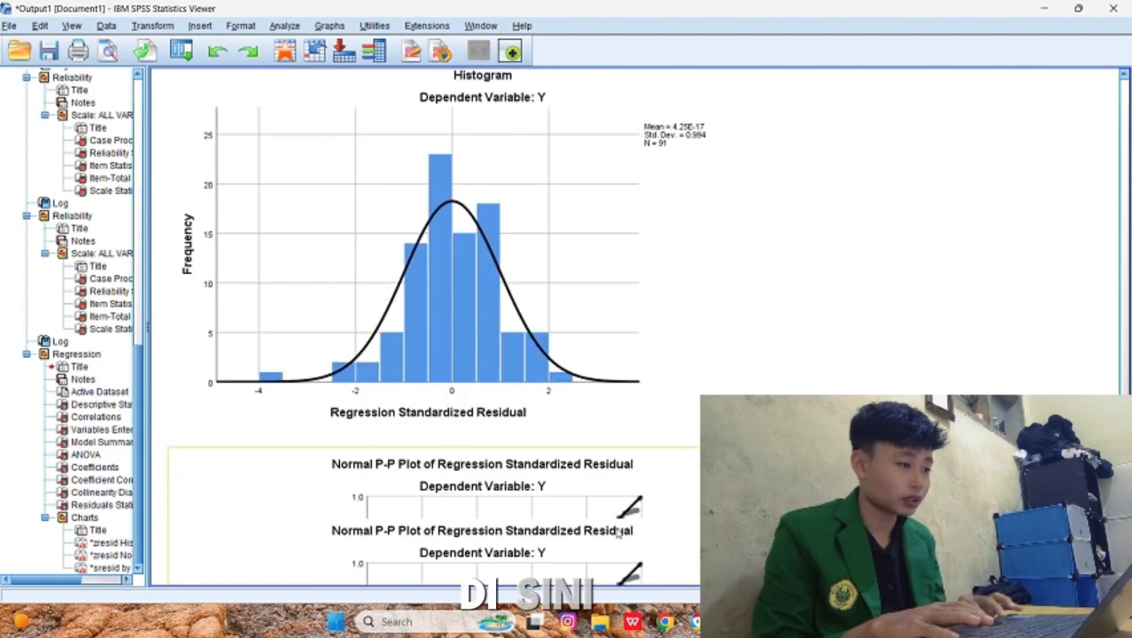
{"action": "scroll", "coordinate": [618, 532], "scroll_direction": "up", "scroll_amount": 8}
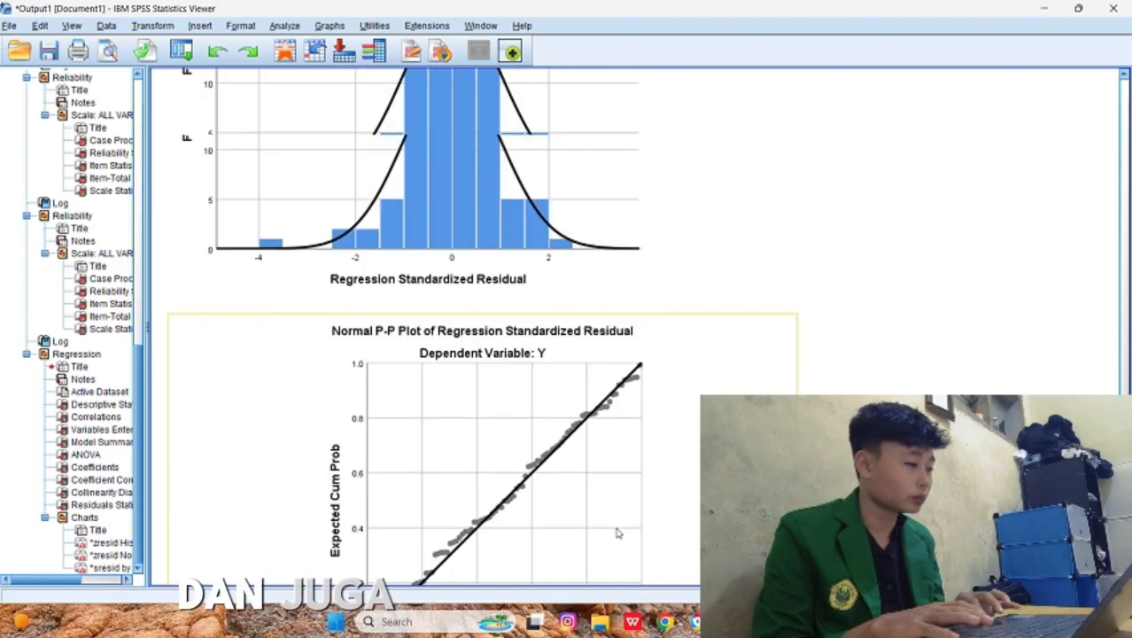
{"action": "scroll", "coordinate": [618, 532], "scroll_direction": "down", "scroll_amount": 10}
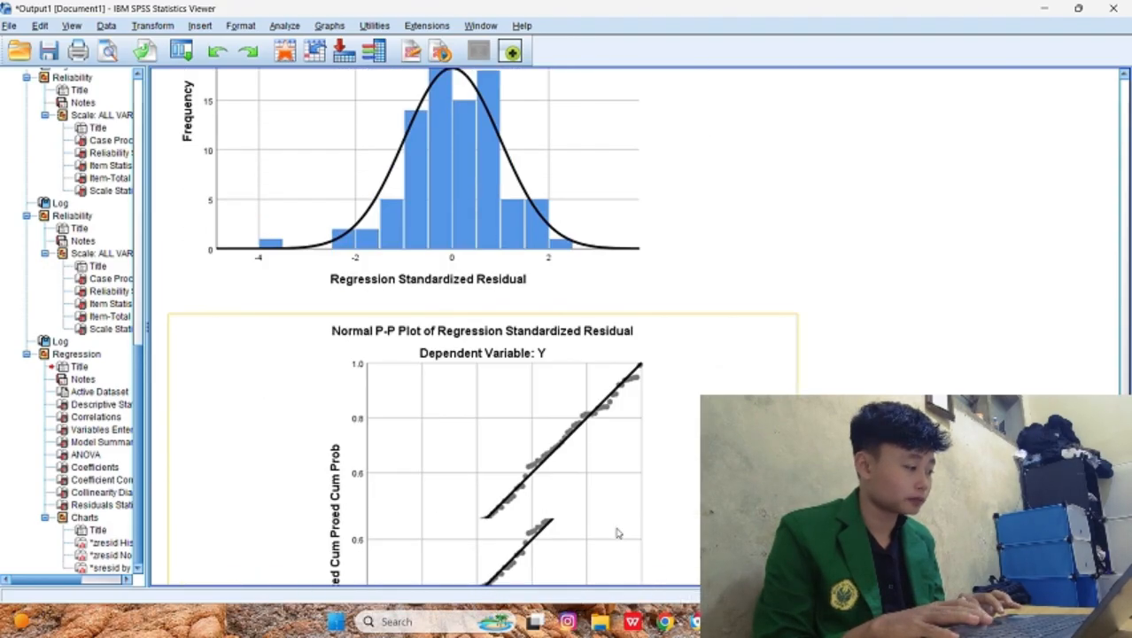
{"action": "scroll", "coordinate": [618, 532], "scroll_direction": "up", "scroll_amount": 12}
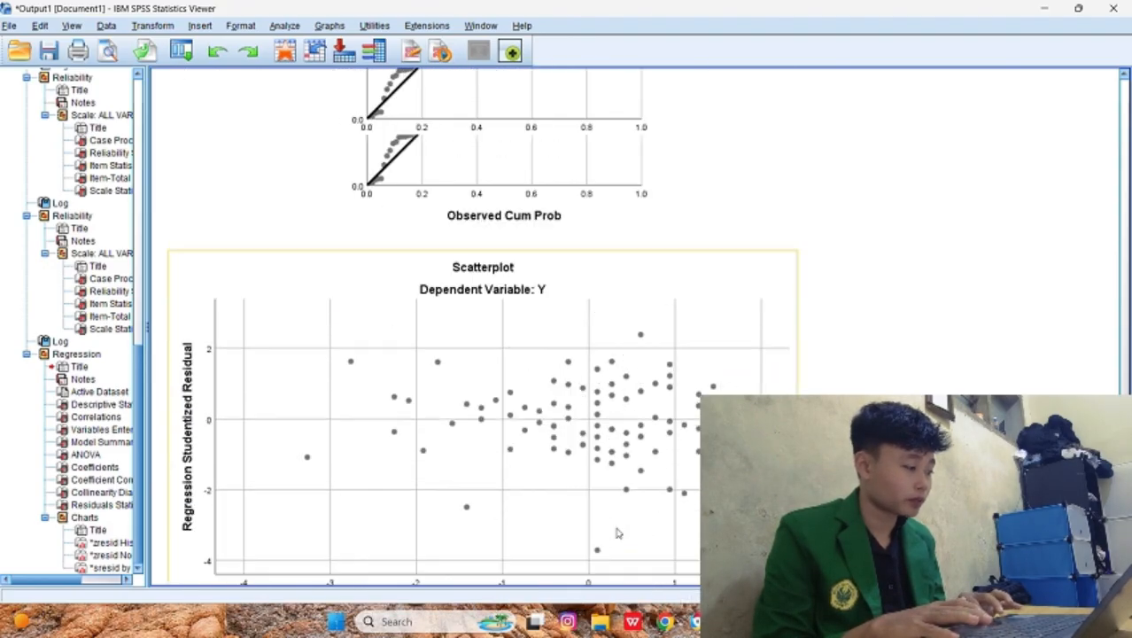
{"action": "scroll", "coordinate": [433, 285], "scroll_direction": "down", "scroll_amount": 8}
{"action": "scroll", "coordinate": [433, 285], "scroll_direction": "down", "scroll_amount": 3}
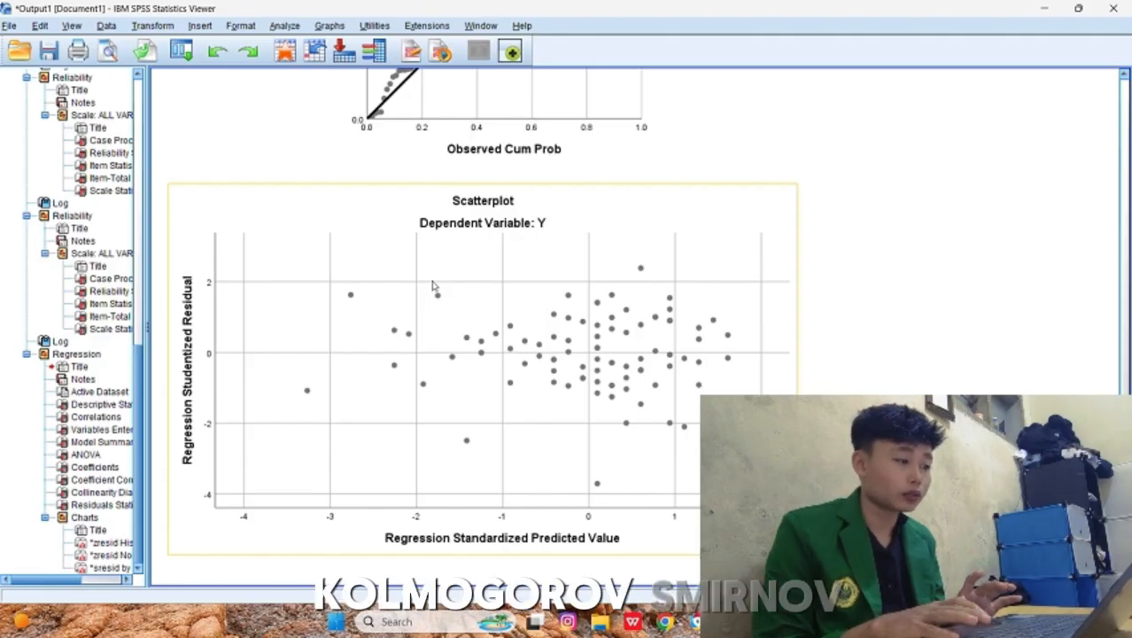
Step: Start a legacy 1-Sample K-S test against the normal distribution with Standardized Residual as the test variable
{"action": "left_click", "coordinate": [284, 26]}
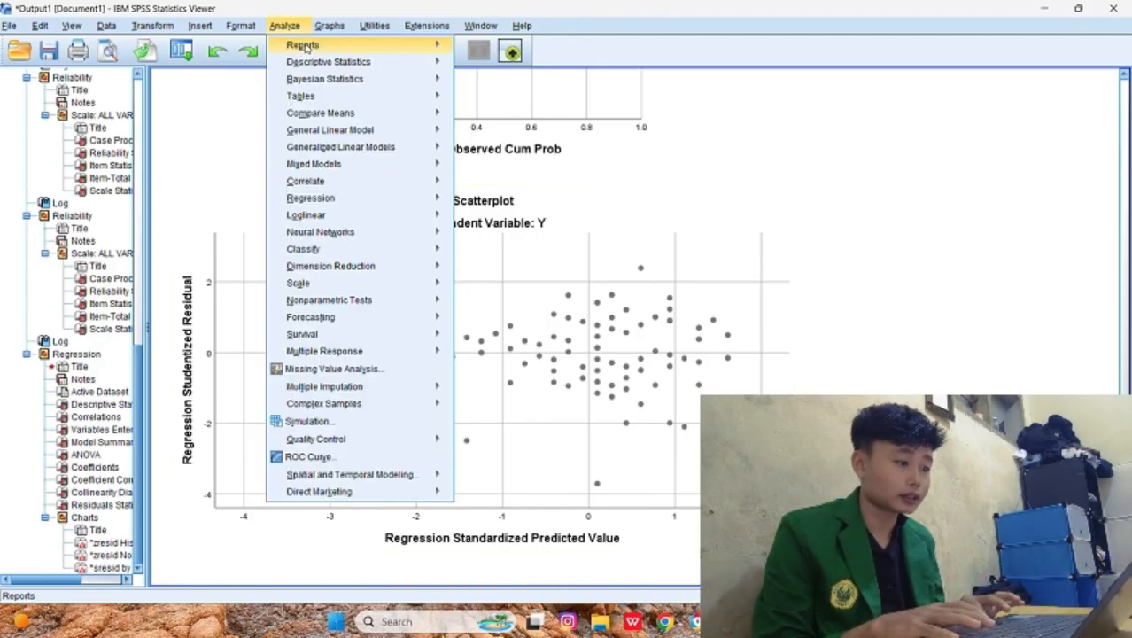
{"action": "mouse_move", "coordinate": [372, 305]}
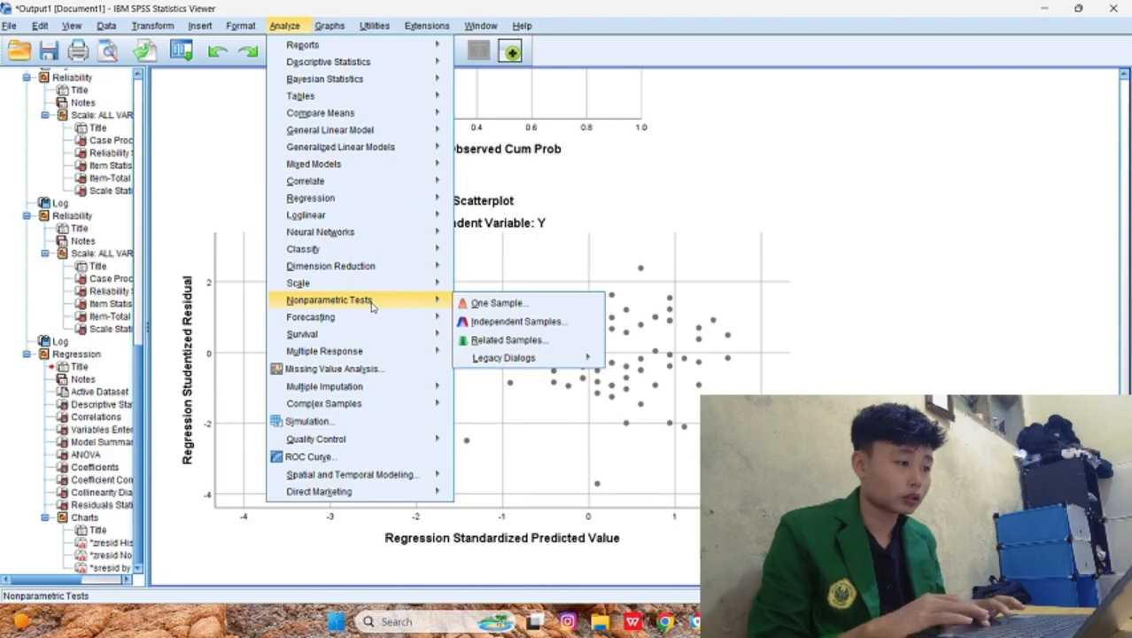
{"action": "mouse_move", "coordinate": [503, 358]}
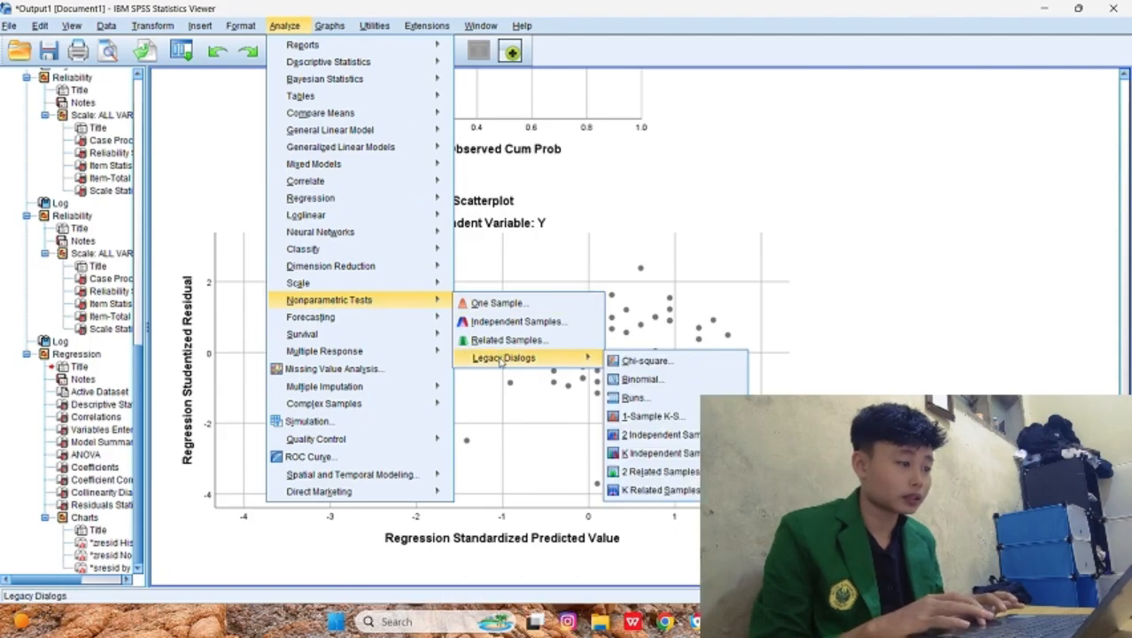
{"action": "left_click", "coordinate": [654, 417]}
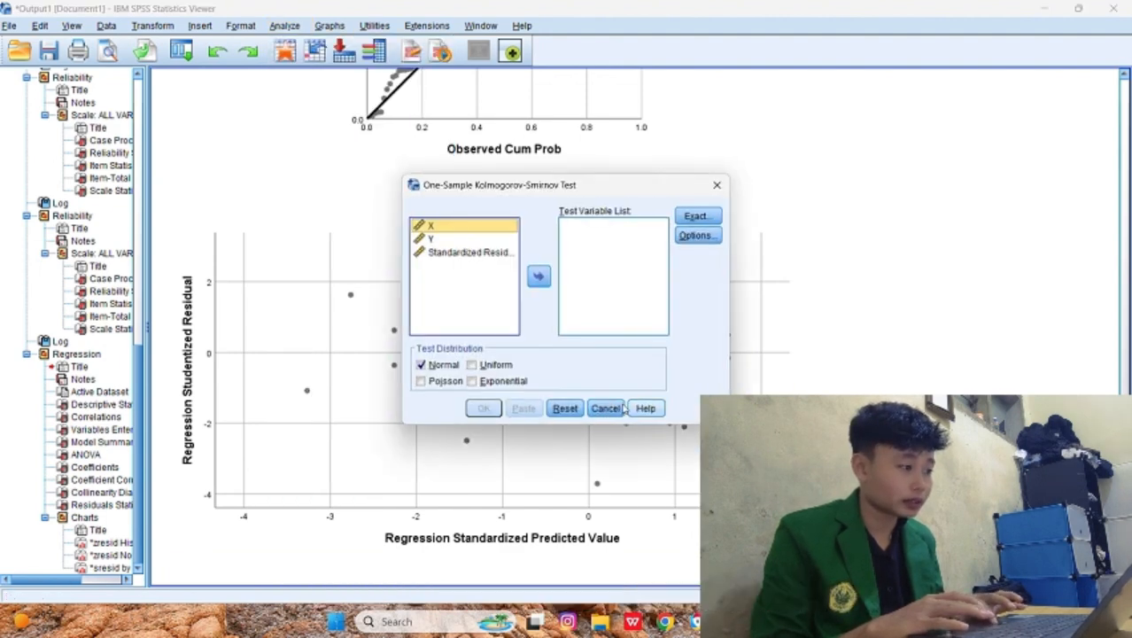
{"action": "left_click", "coordinate": [469, 252]}
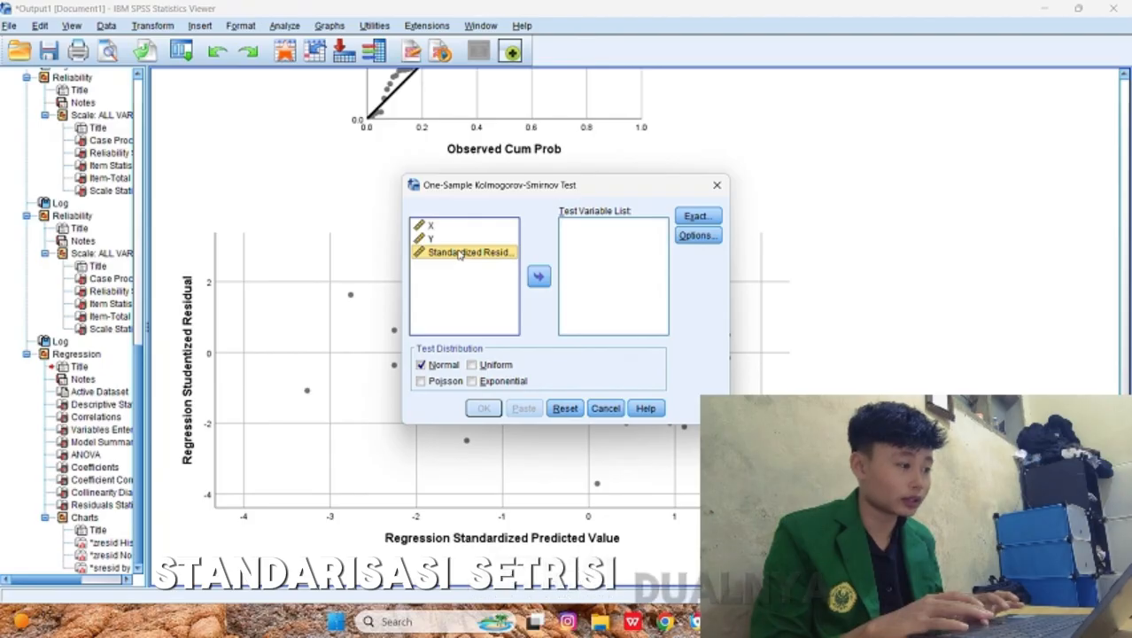
{"action": "left_click", "coordinate": [540, 277]}
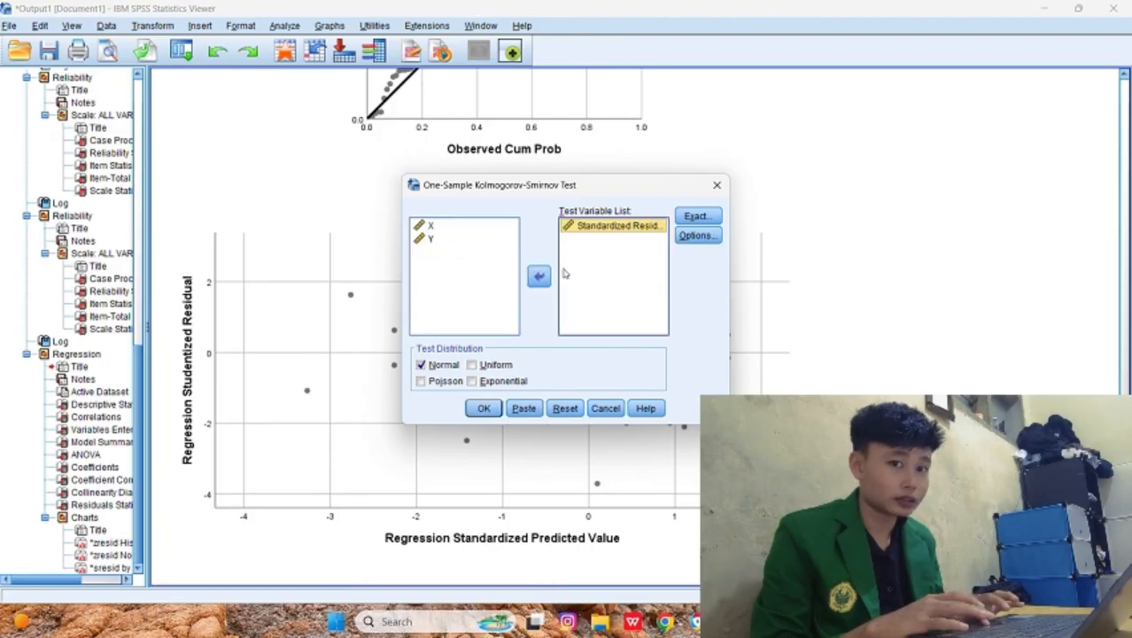
Step: Check the test's Exact and Options settings without changing them, and run the one-sample Kolmogorov-Smirnov test
{"action": "left_click", "coordinate": [696, 219]}
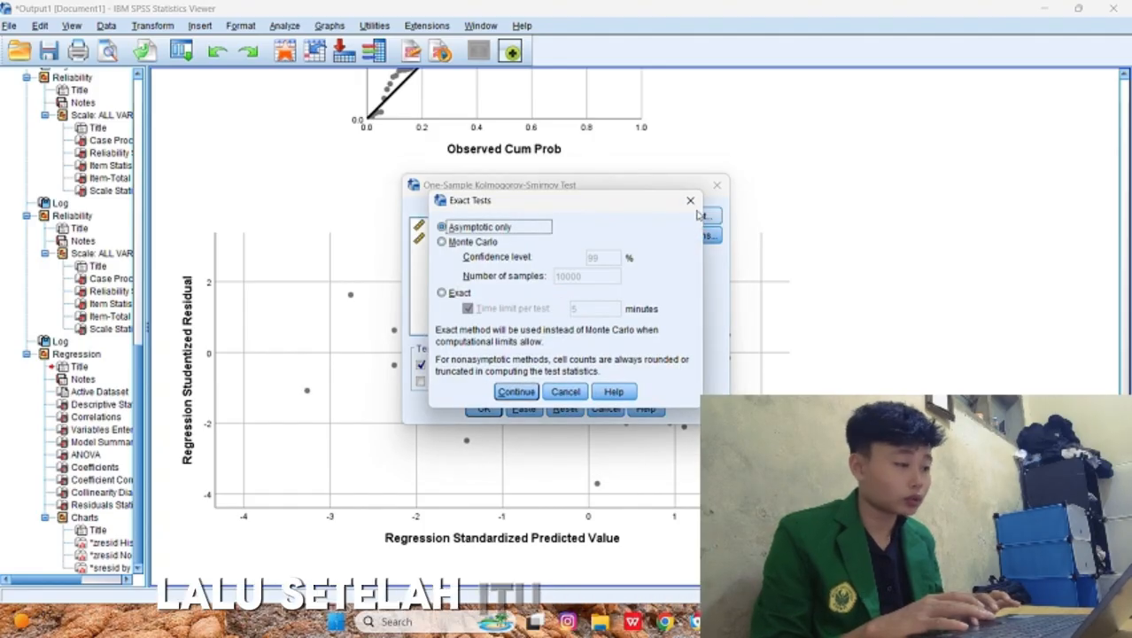
{"action": "left_click", "coordinate": [694, 207]}
{"action": "left_click", "coordinate": [696, 234]}
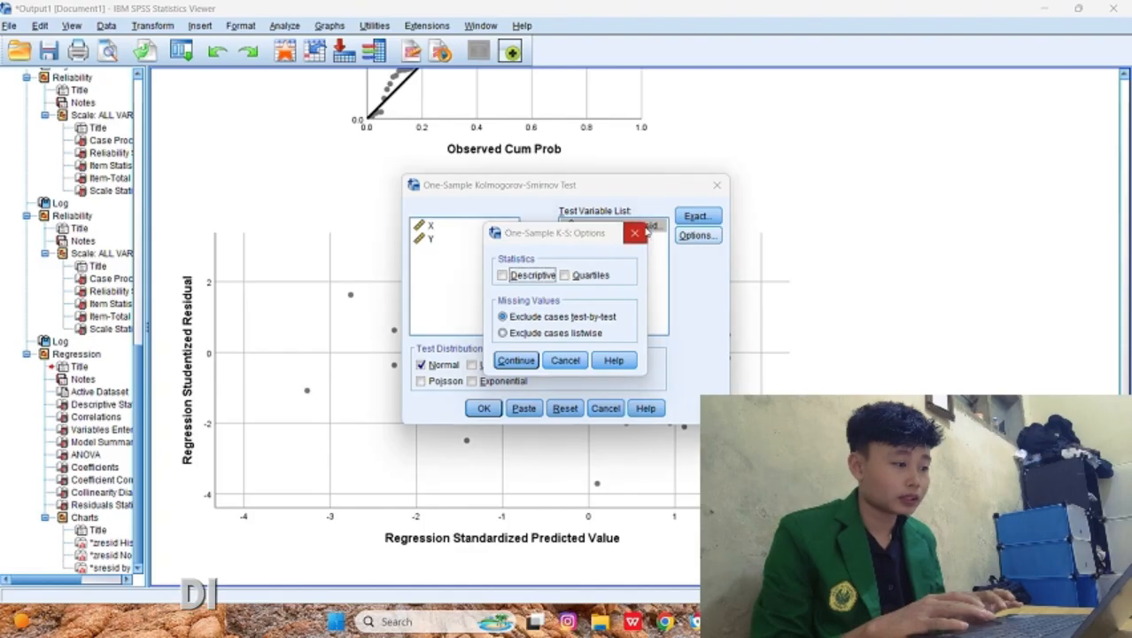
{"action": "left_click", "coordinate": [640, 232]}
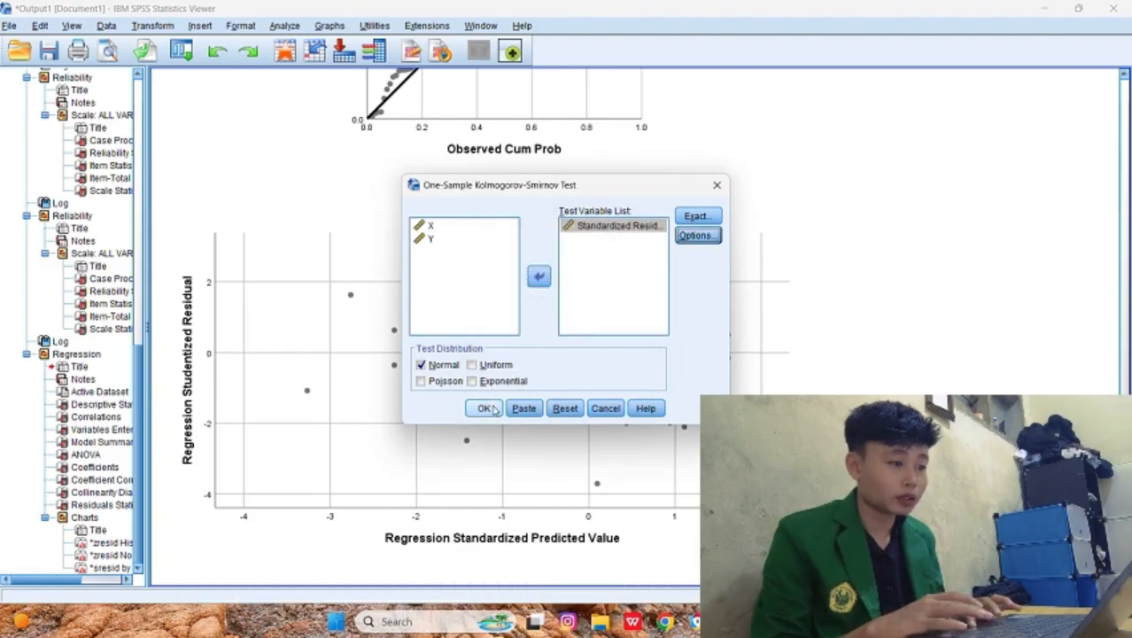
{"action": "left_click", "coordinate": [486, 409]}
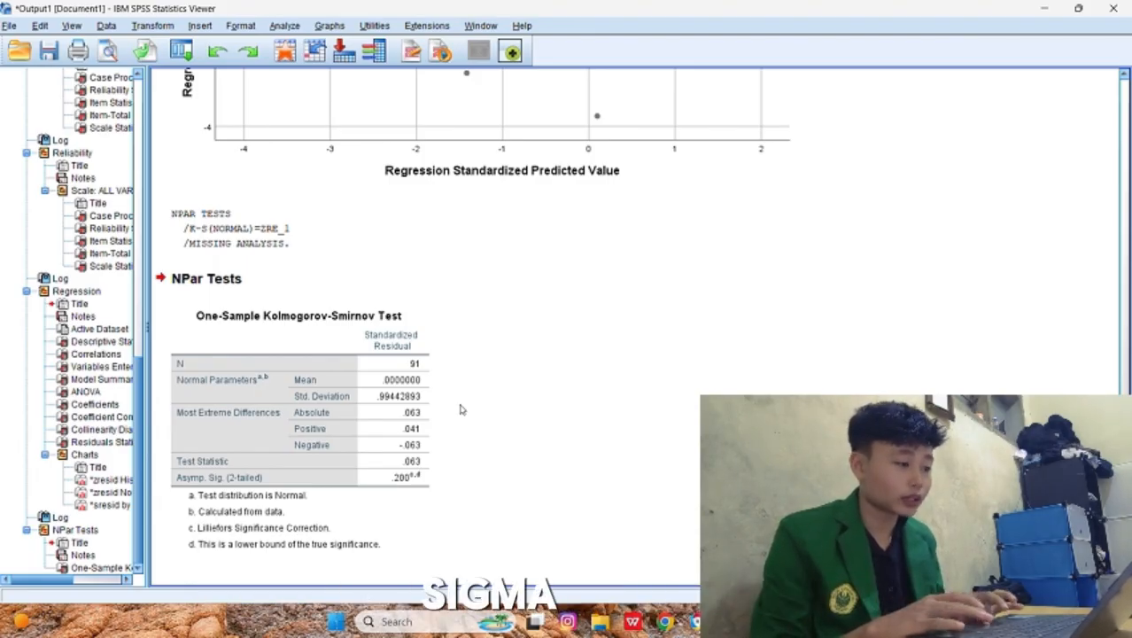
Step: Examine the Asymp. Sig. (2-tailed) value in the One-Sample Kolmogorov-Smirnov Test table to judge residual normality
{"action": "left_click", "coordinate": [200, 487]}
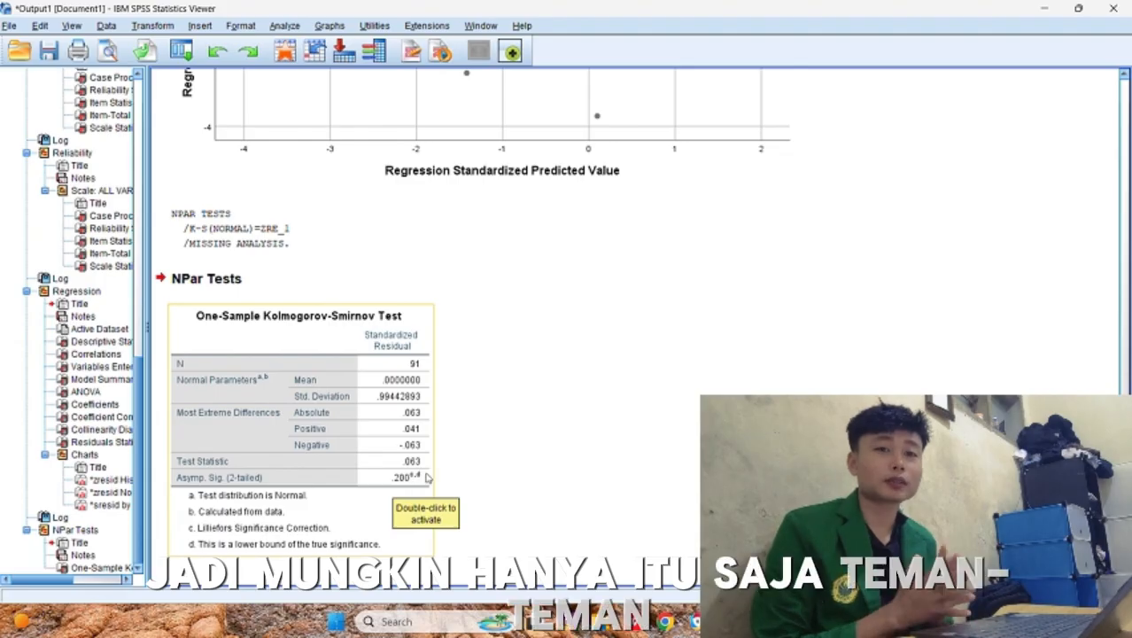
{"action": "left_click", "coordinate": [458, 454]}
{"action": "scroll", "coordinate": [549, 465], "scroll_direction": "up", "scroll_amount": 1}
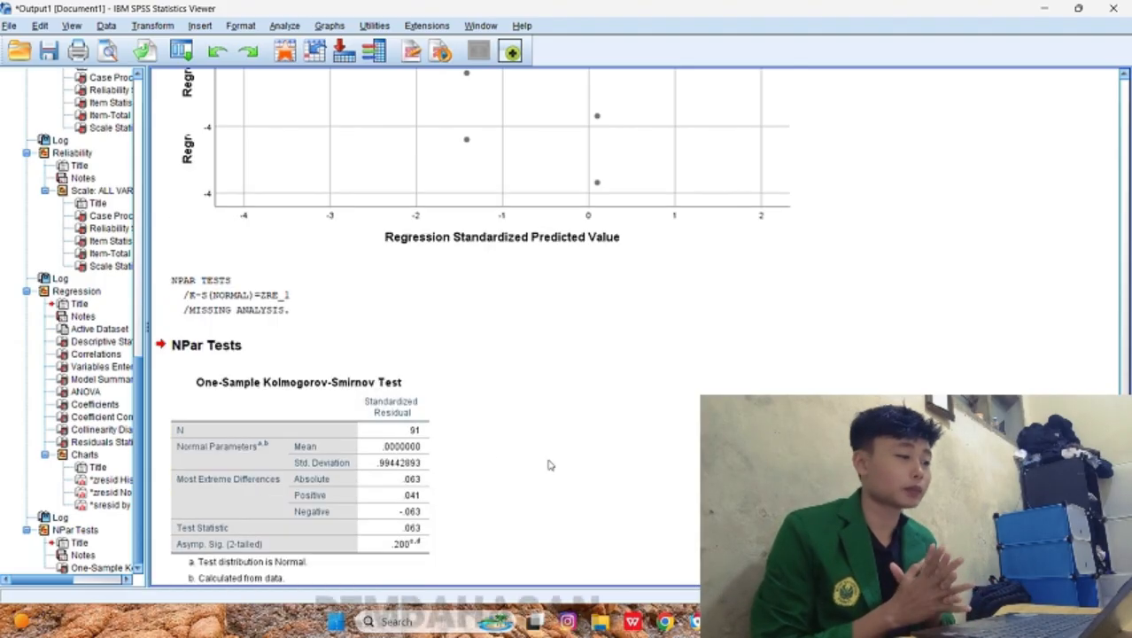
{"action": "scroll", "coordinate": [548, 465], "scroll_direction": "down", "scroll_amount": 1}
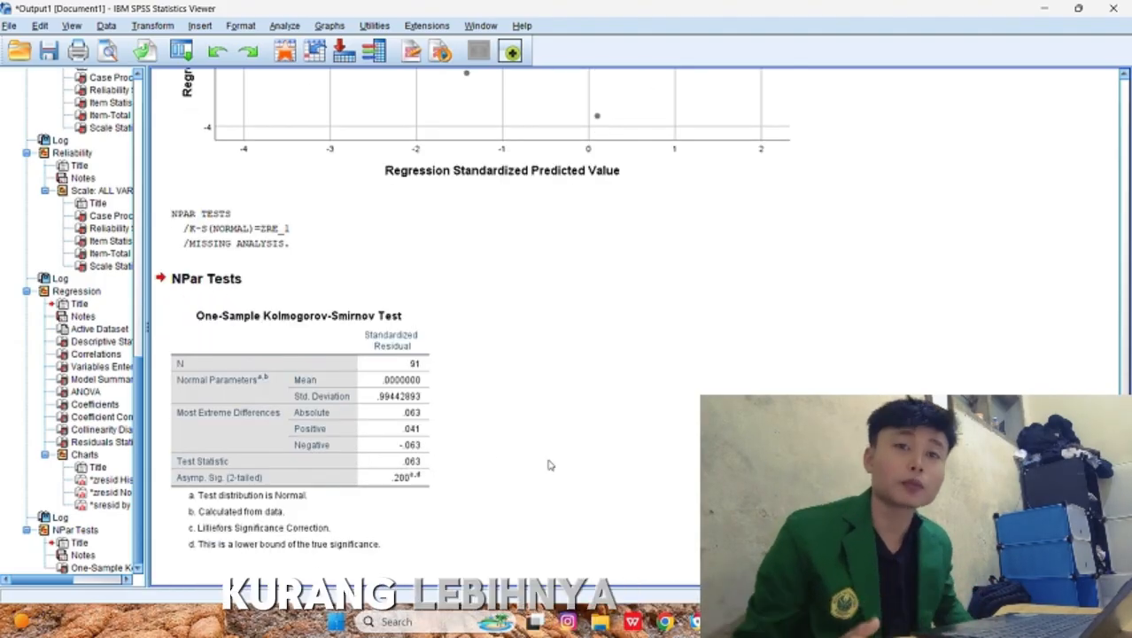